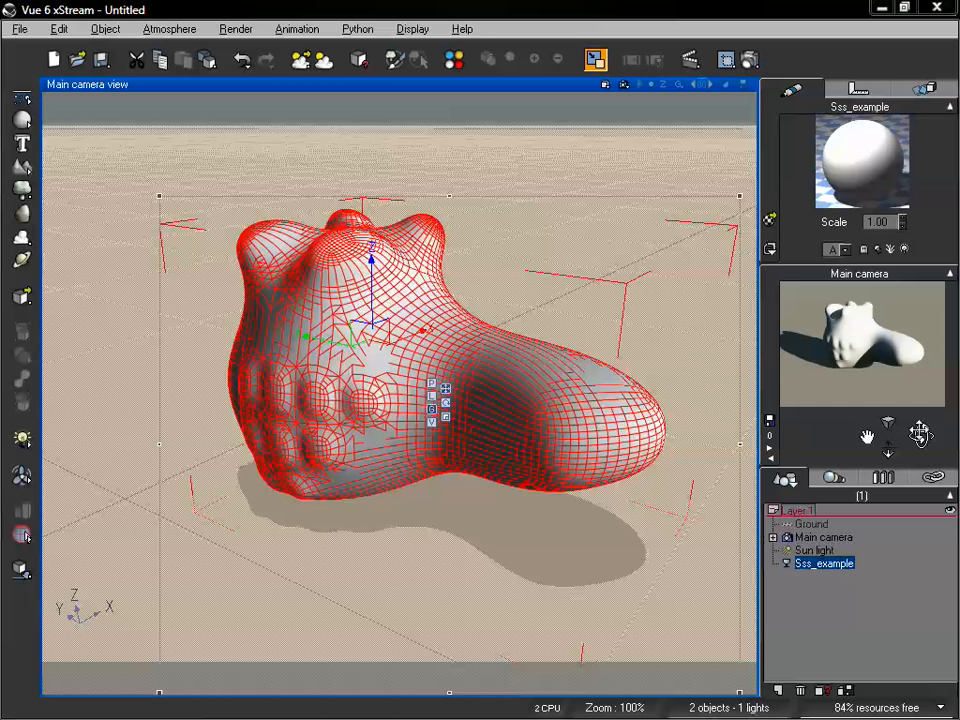
Open the material of the Sss_example object for editing and show its color settings.
left_click_drag(919, 432, 866, 437)
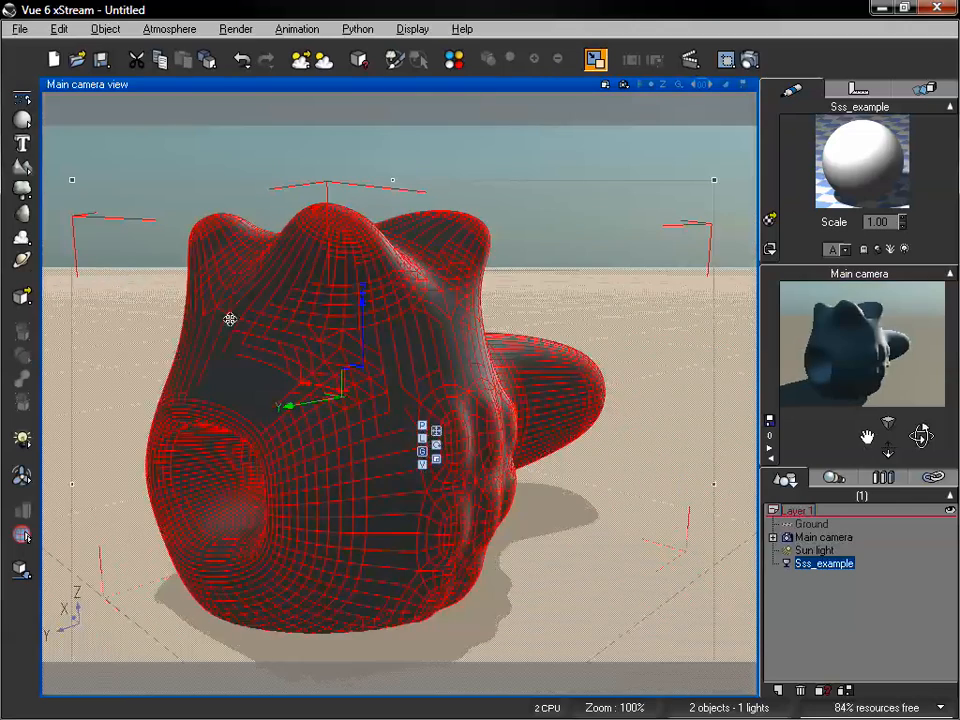
left_click_drag(922, 435, 922, 435)
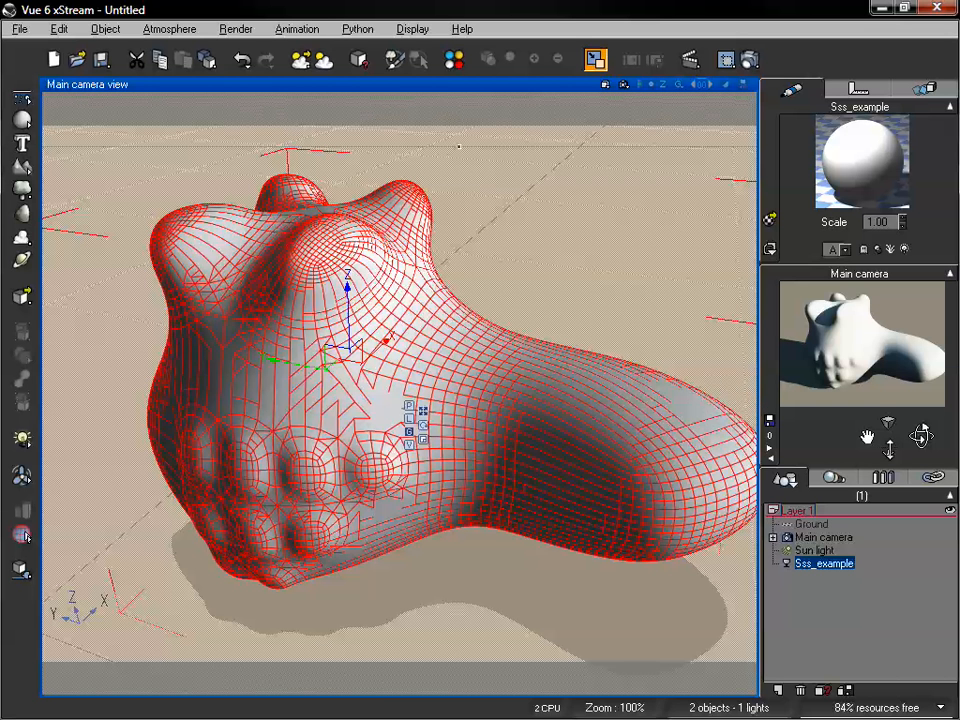
double_click(872, 172)
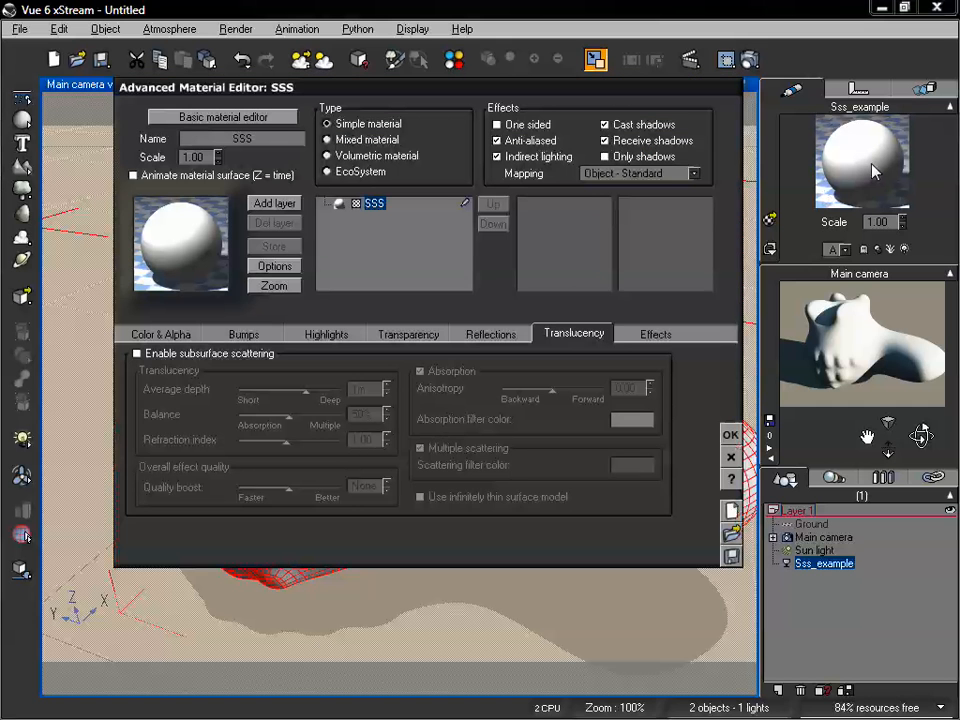
left_click_drag(491, 94, 512, 110)
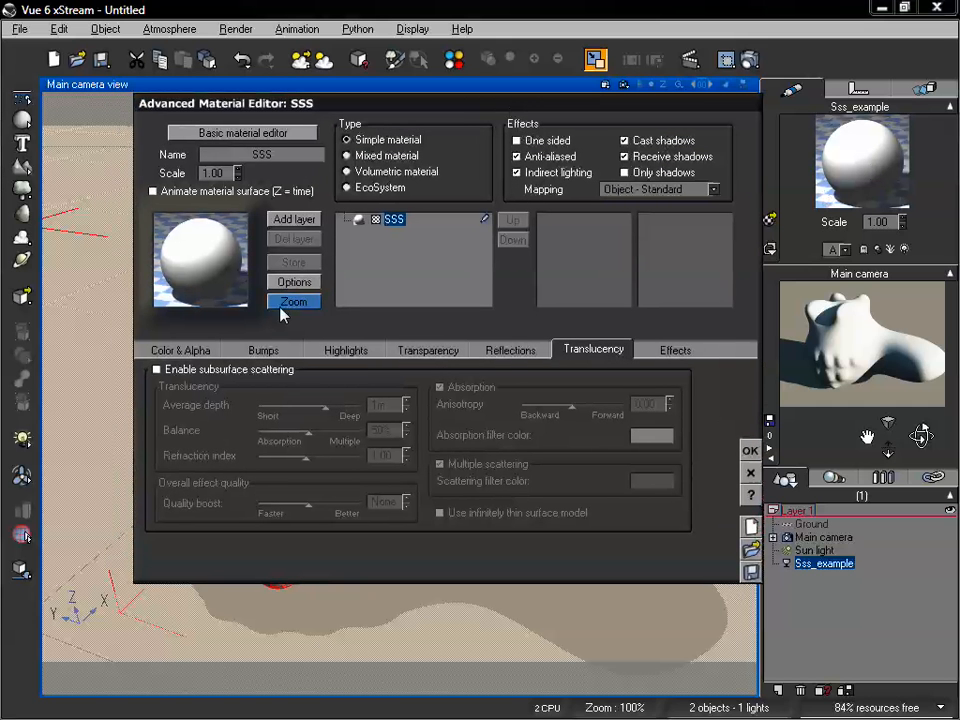
left_click(192, 350)
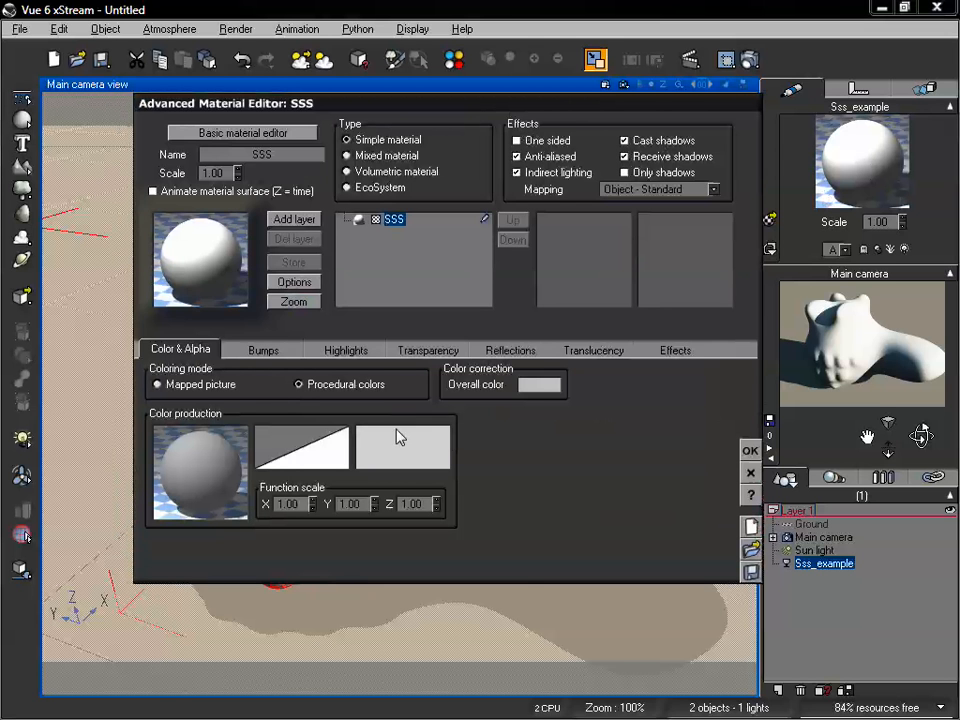
Load the Red map from the Solid Colors collection as the material's color map.
right_click(421, 449)
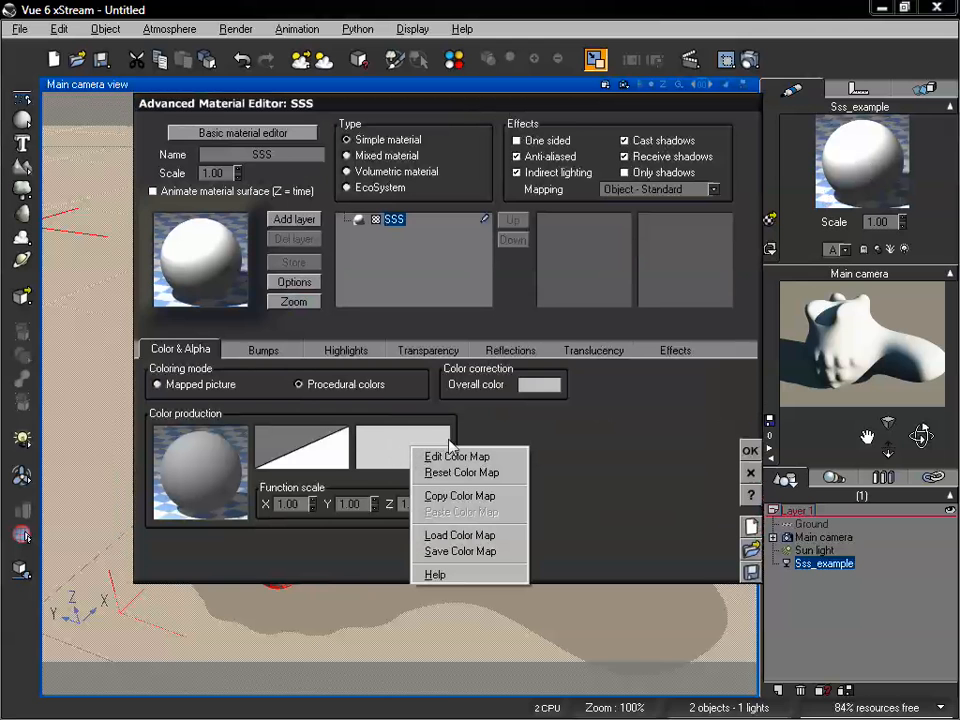
left_click(487, 417)
right_click(410, 440)
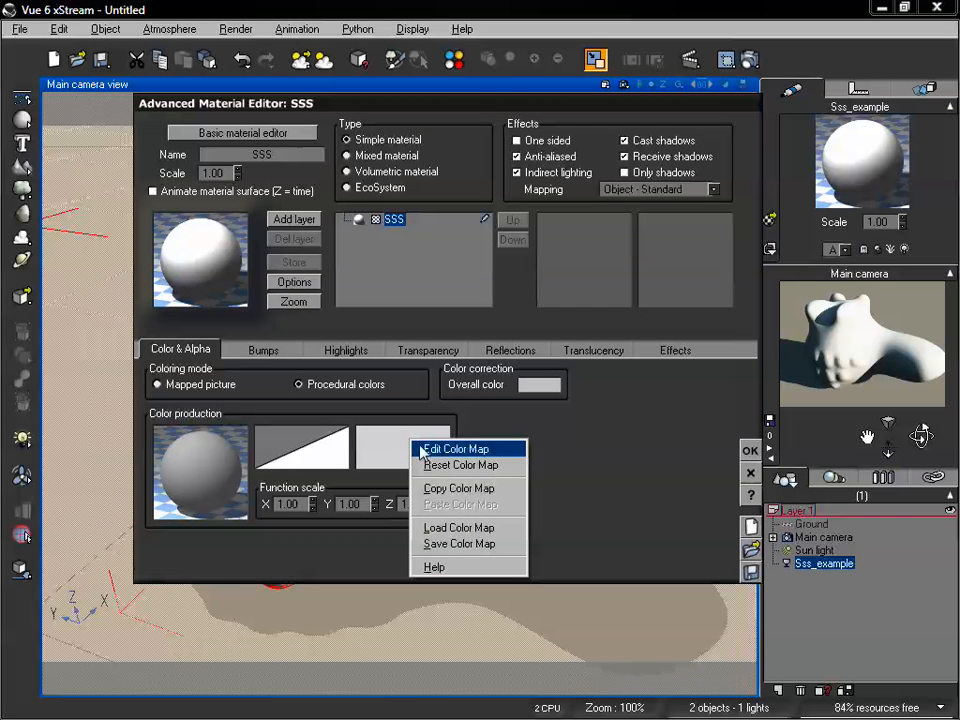
left_click(476, 528)
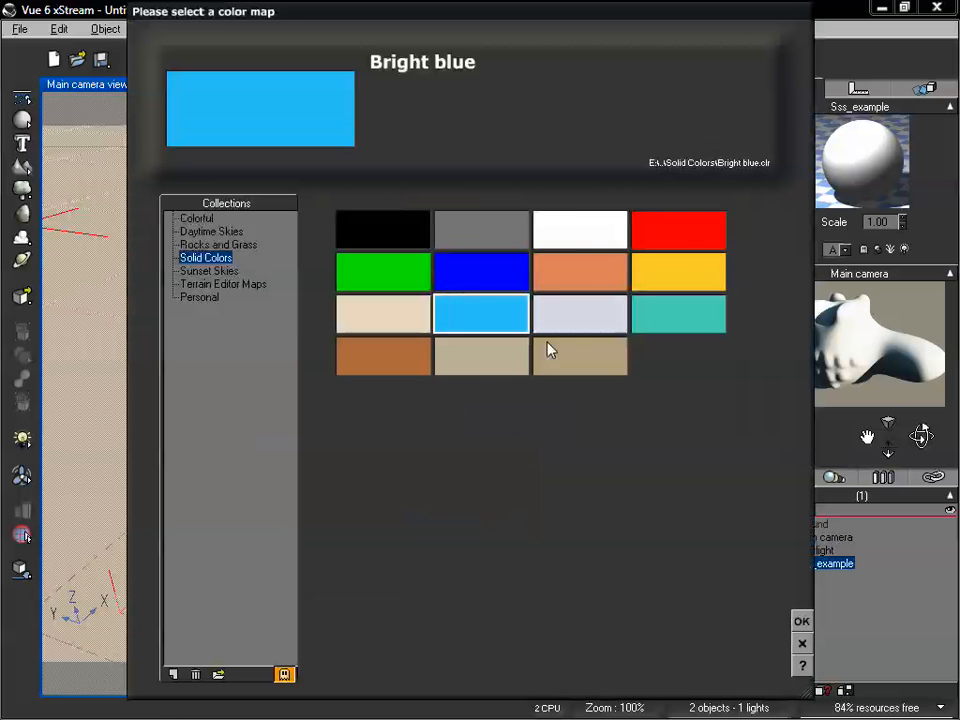
left_click(572, 276)
left_click(684, 240)
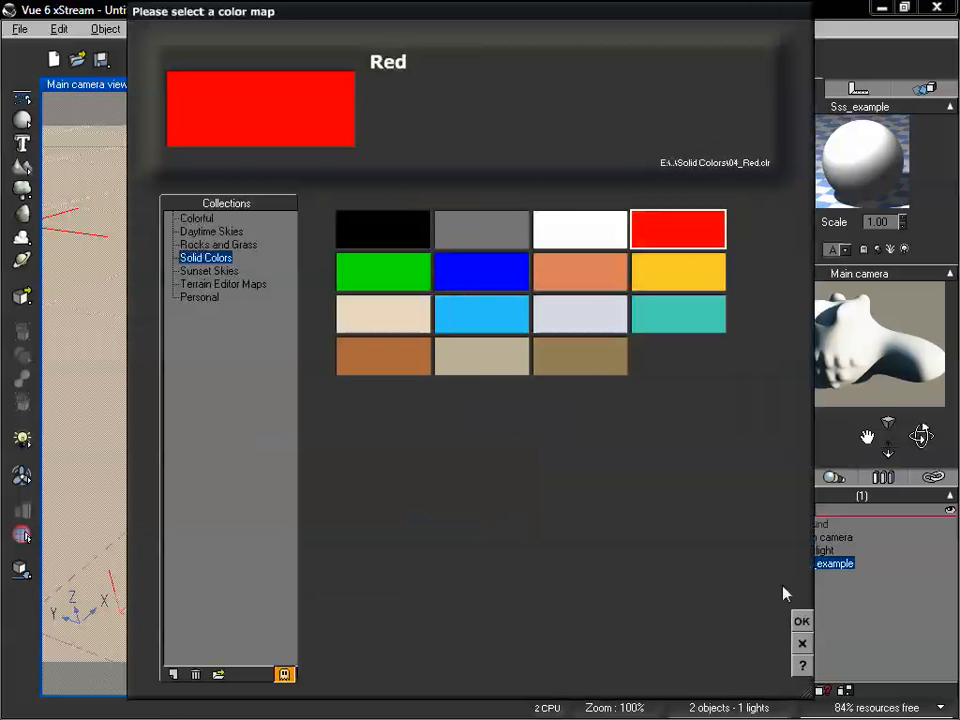
left_click(802, 621)
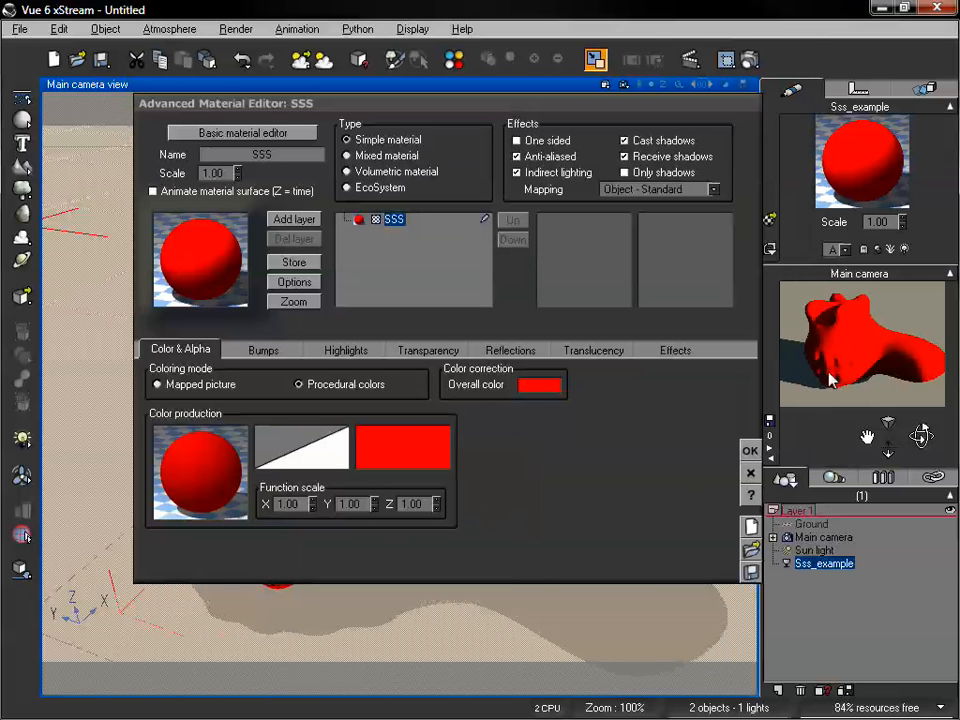
Edit the material's color map so its key color is a bright orange with hue 23, and accept it.
right_click(425, 446)
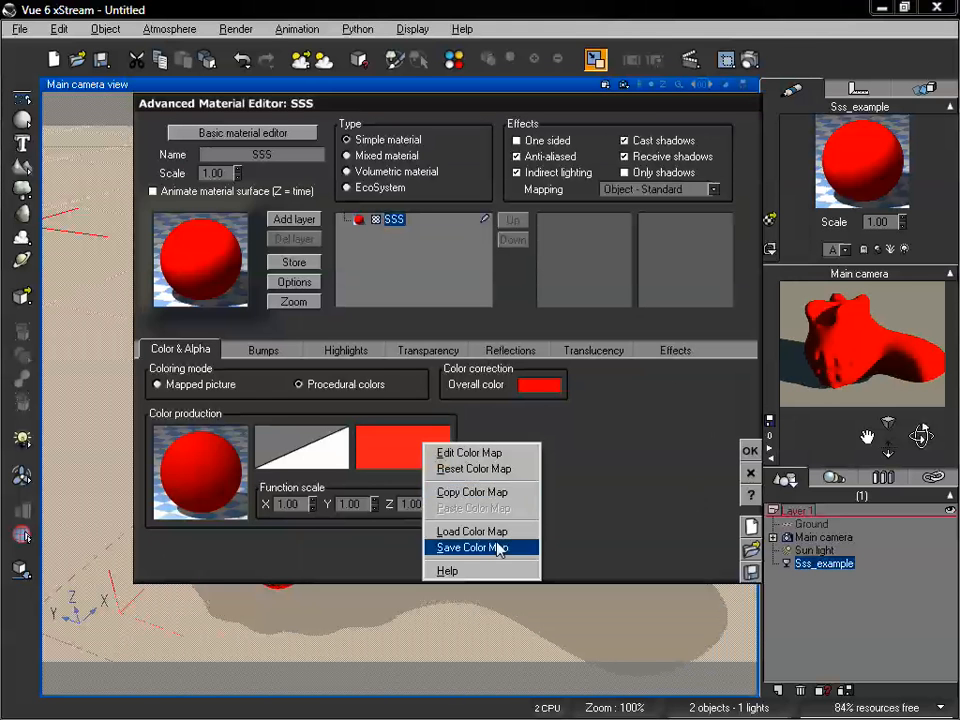
left_click(480, 453)
right_click(528, 455)
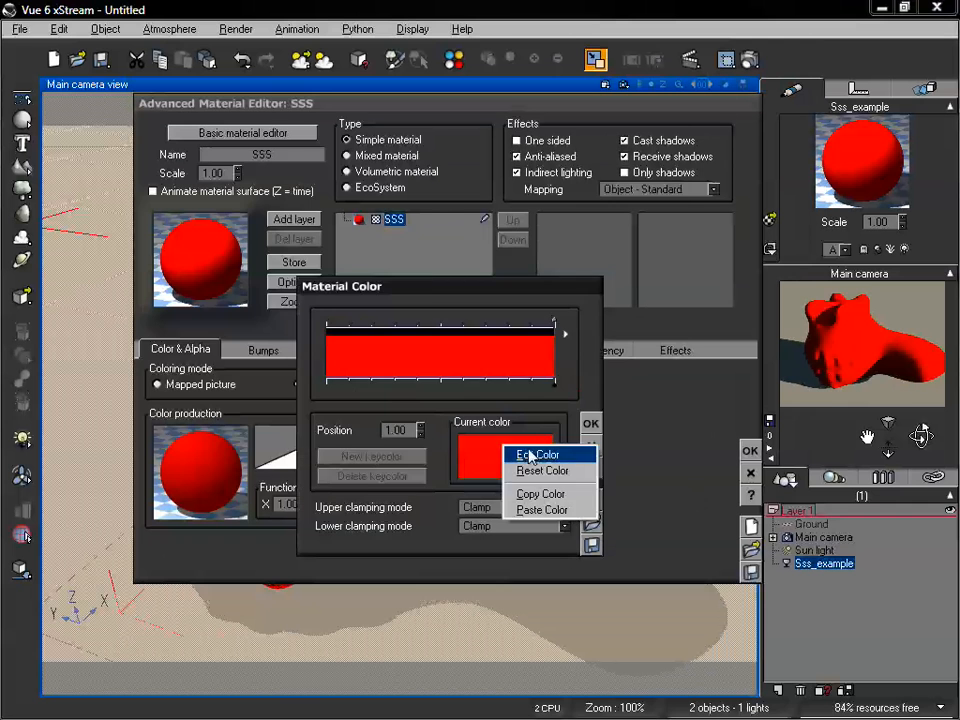
left_click(530, 456)
left_click(463, 173)
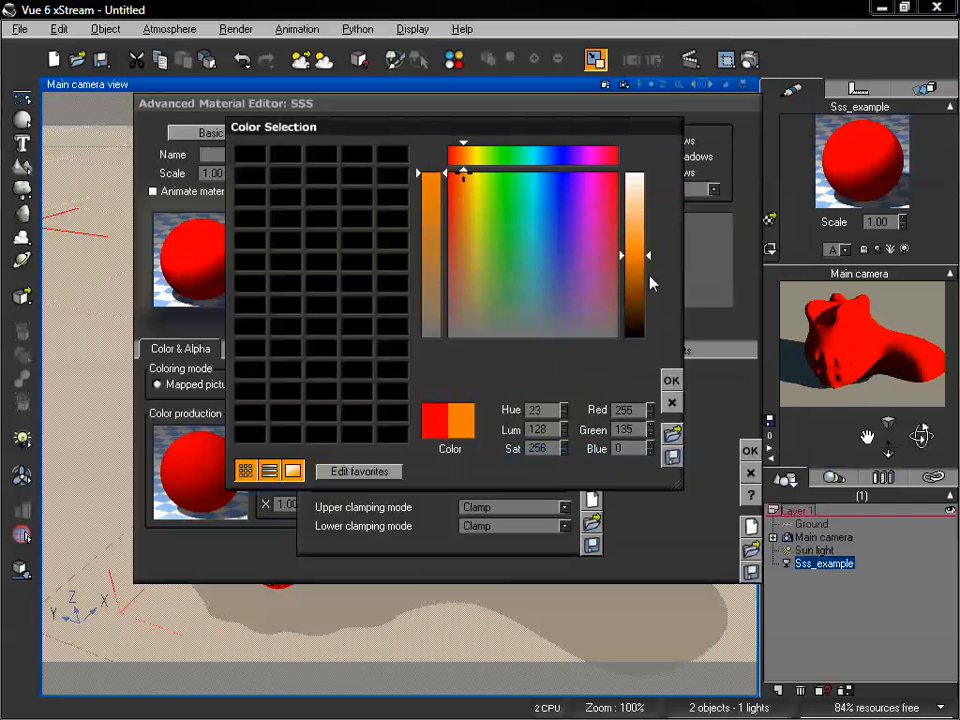
left_click(638, 248)
left_click(671, 380)
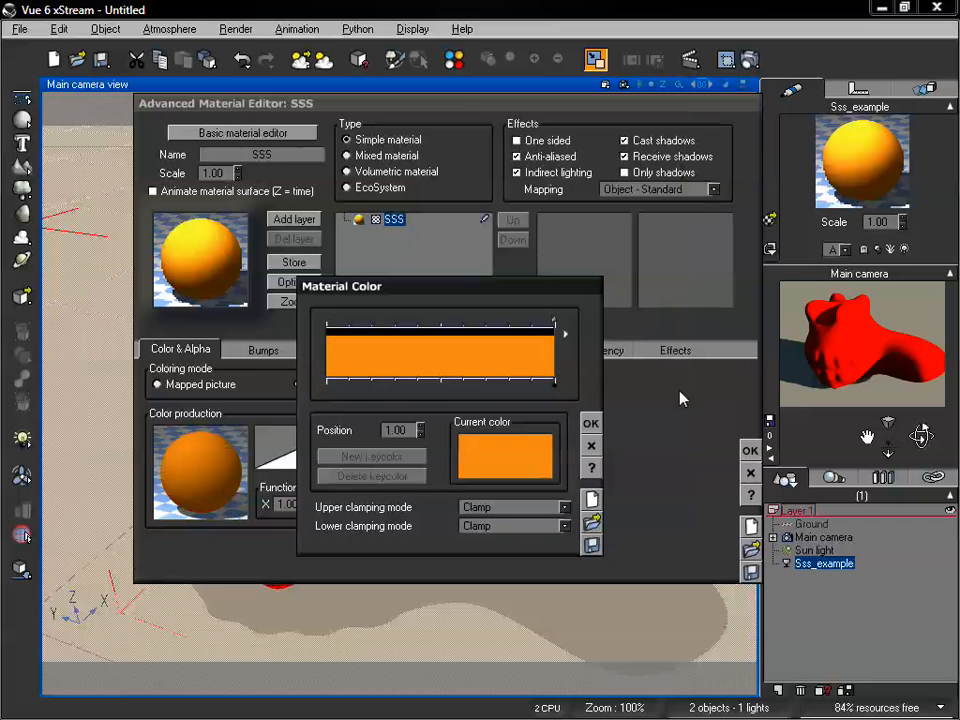
left_click(591, 425)
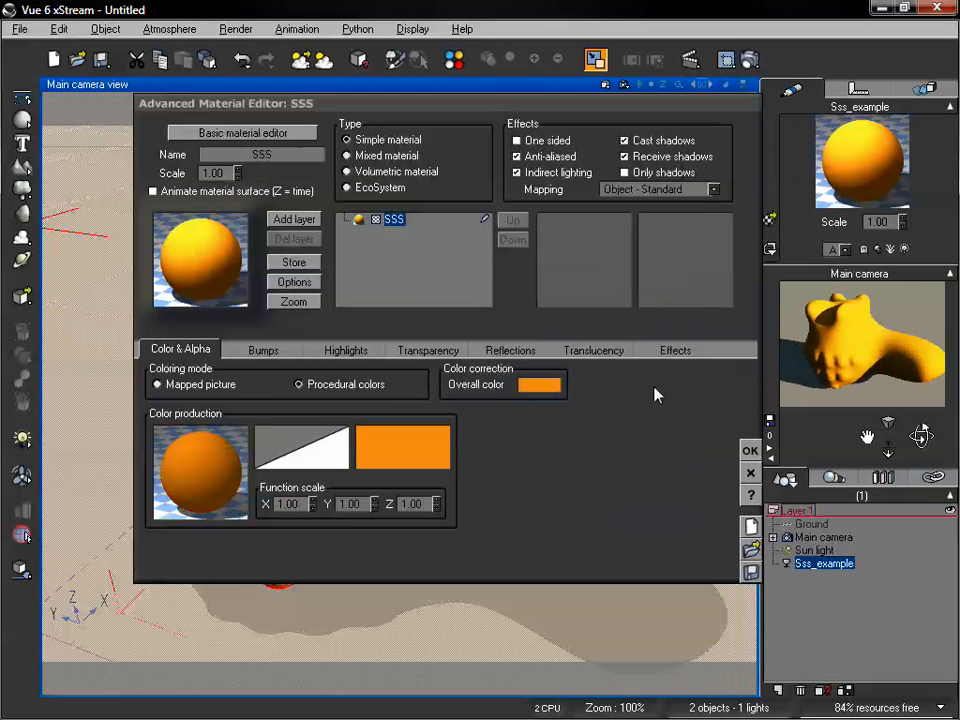
Set the material's highlight global intensity to 34%, global size to 58% and highlight color to white, and accept the material.
left_click(346, 351)
mouse_move(183, 434)
left_mouse_down()
mouse_move(210, 432)
mouse_move(200, 434)
left_mouse_up()
mouse_move(210, 483)
left_mouse_down()
mouse_move(238, 481)
mouse_move(229, 480)
left_mouse_up()
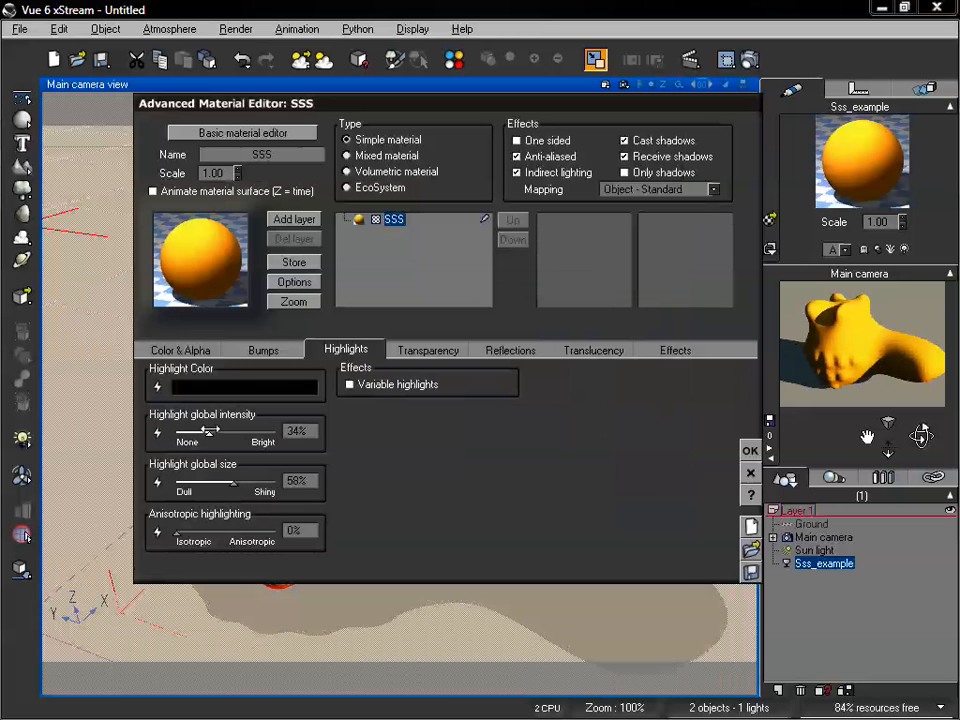
right_click(229, 389)
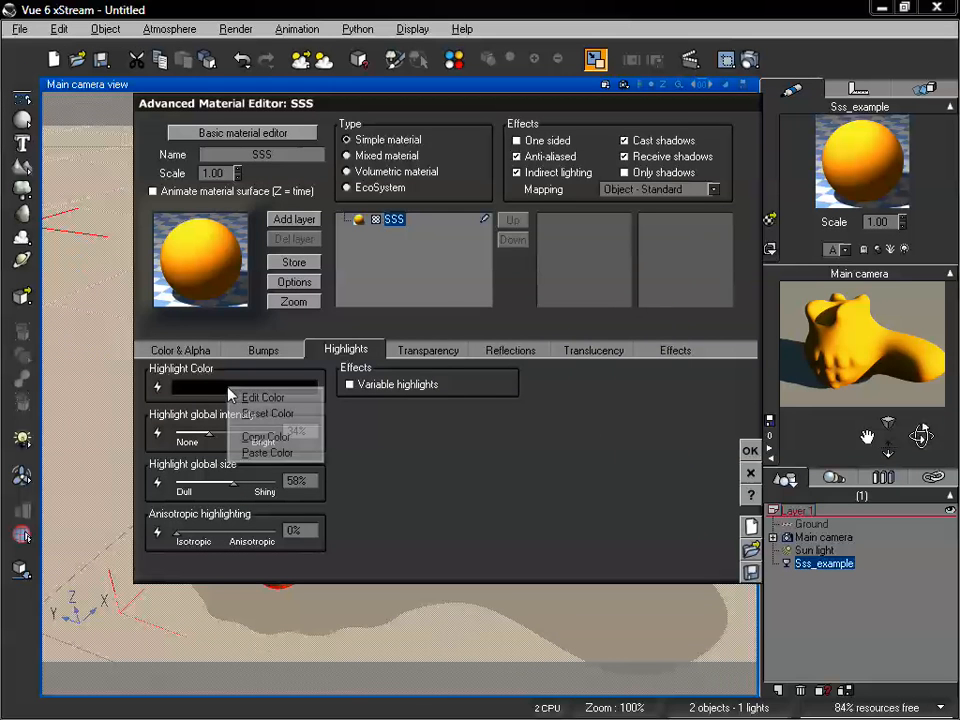
left_click(290, 400)
left_click_drag(622, 301, 613, 98)
left_click(664, 379)
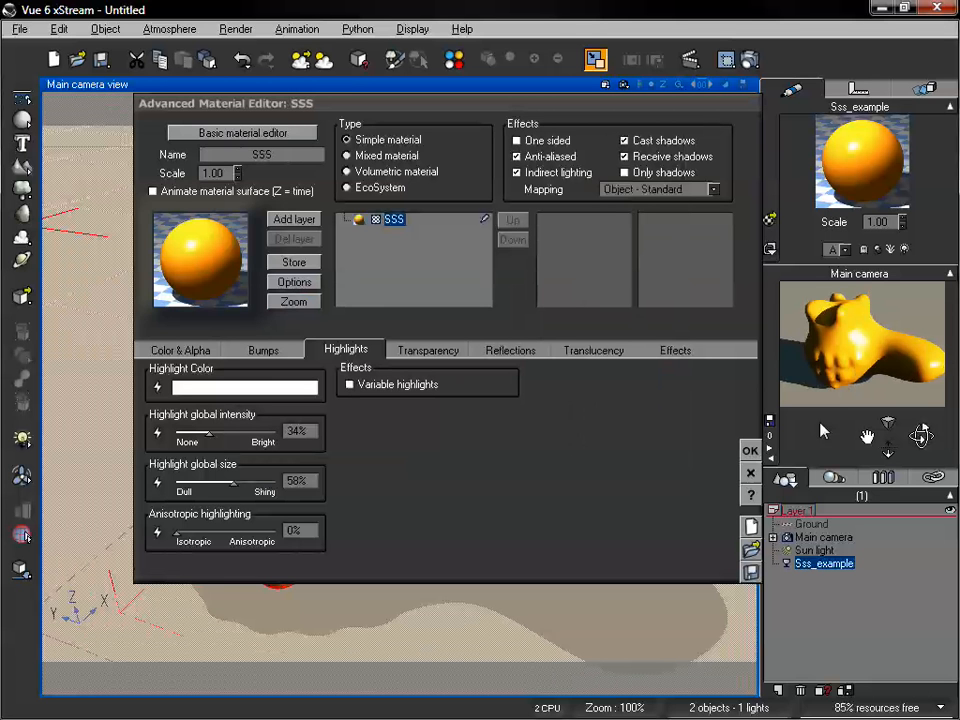
left_click(751, 451)
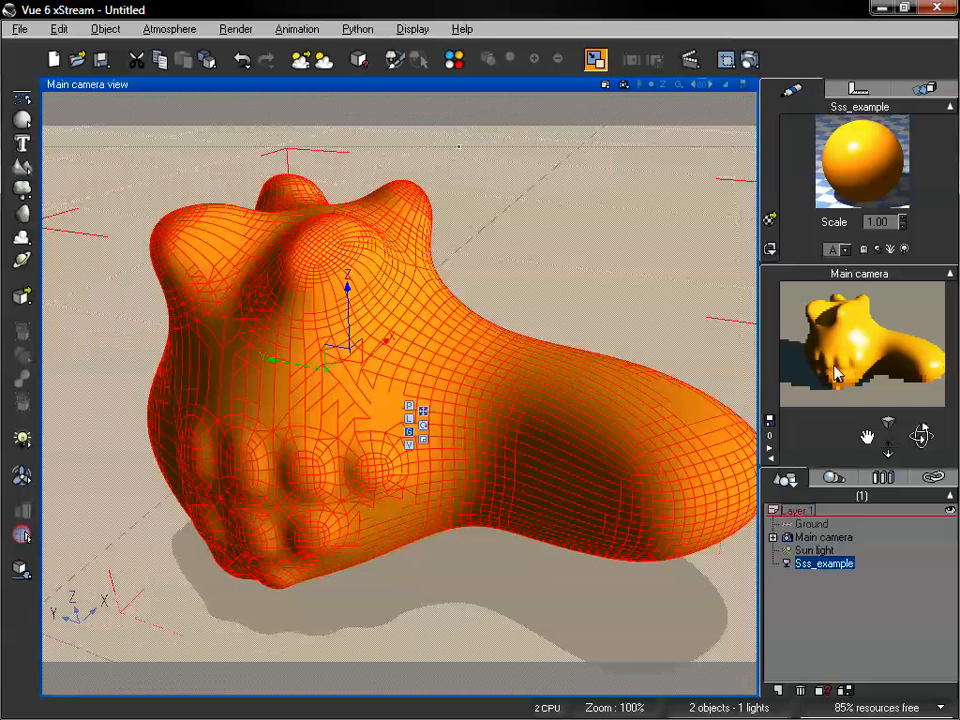
Set the sun's azimuth to 233.4 in the atmosphere settings.
left_click(167, 29)
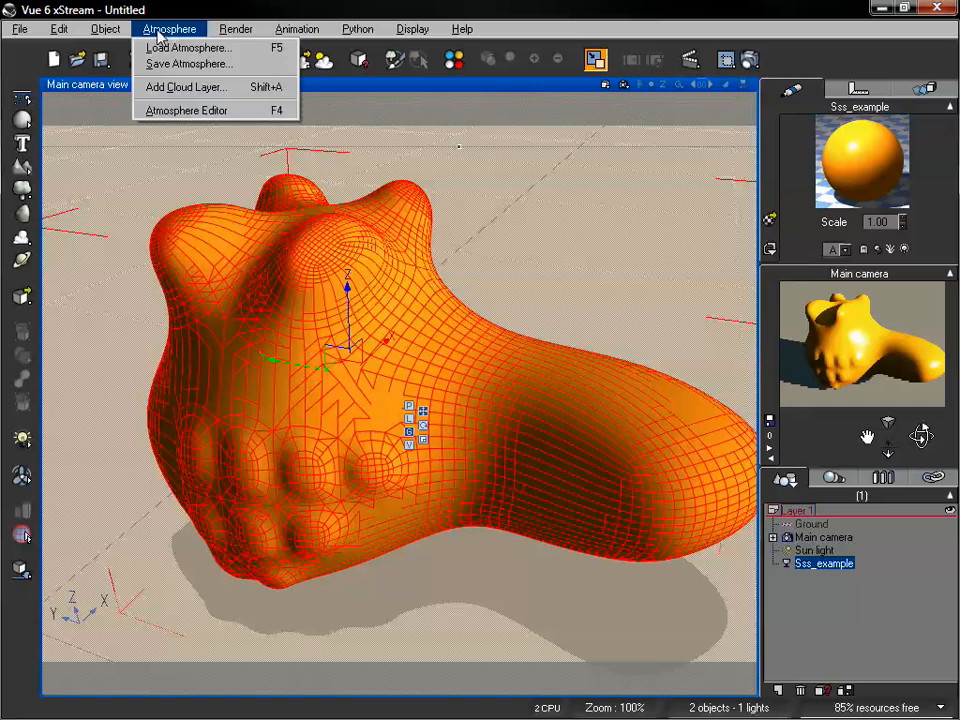
left_click(195, 112)
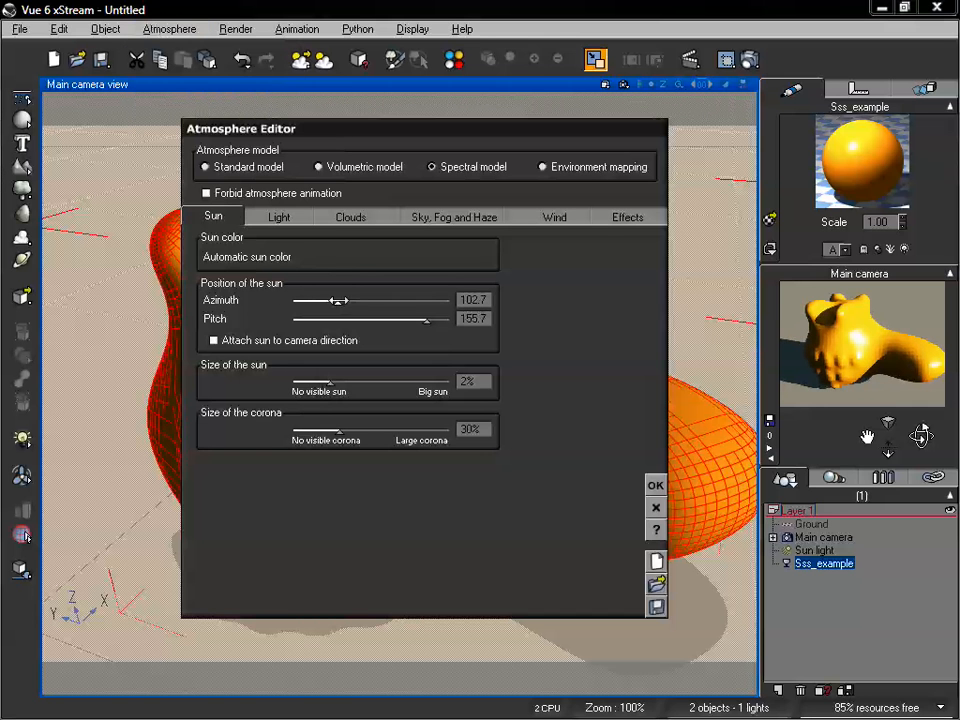
left_click_drag(359, 302, 403, 299)
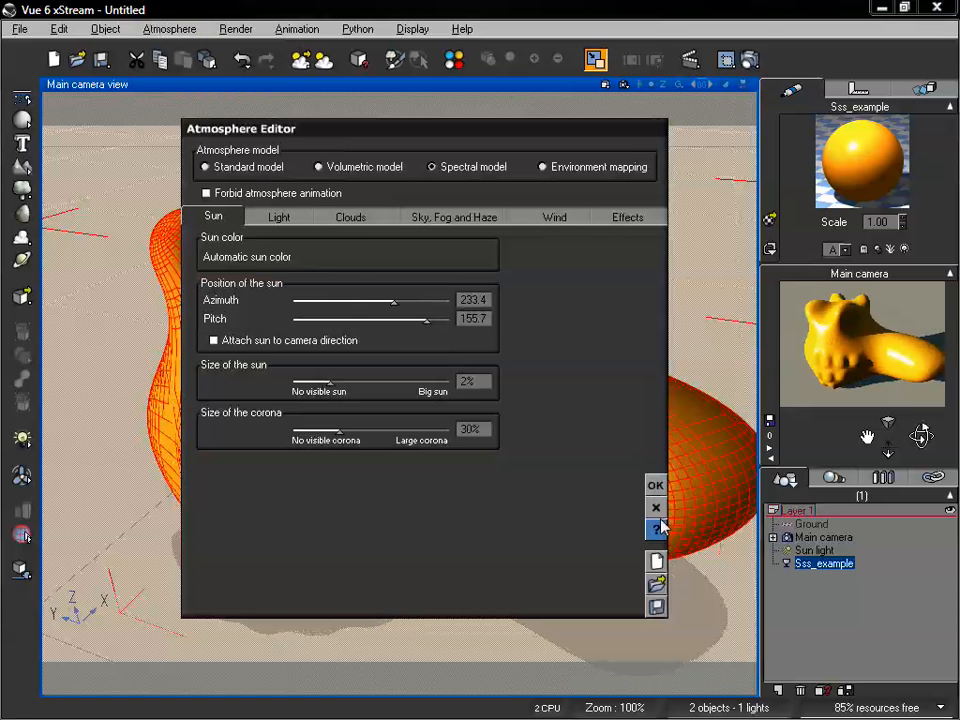
left_click(655, 487)
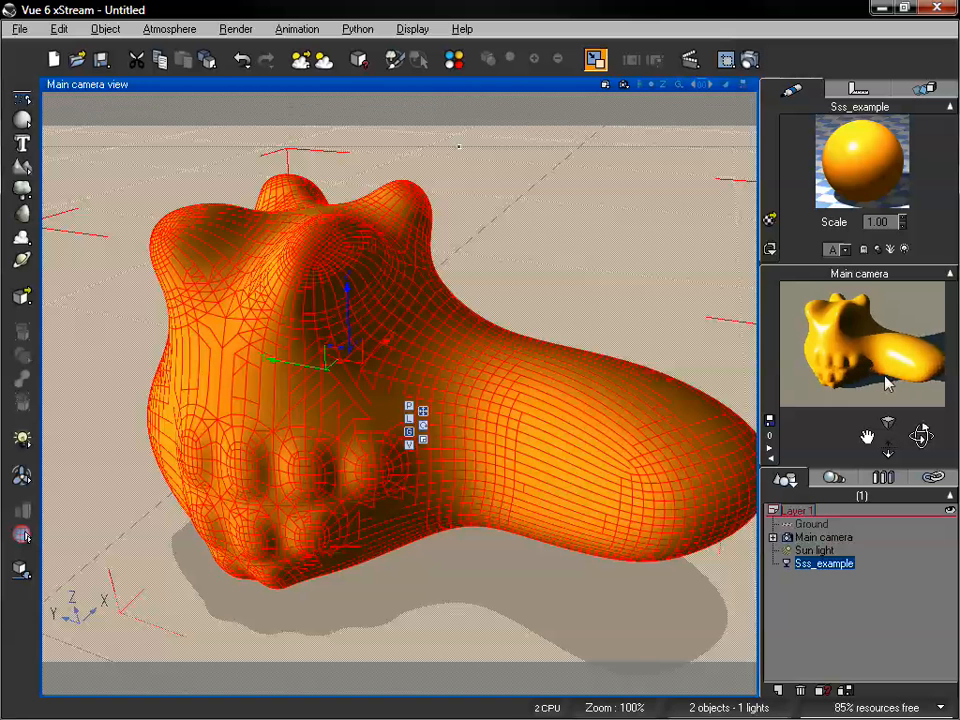
Enable subsurface scattering in the SSS material's translucency settings and check the effect from other camera angles.
double_click(866, 153)
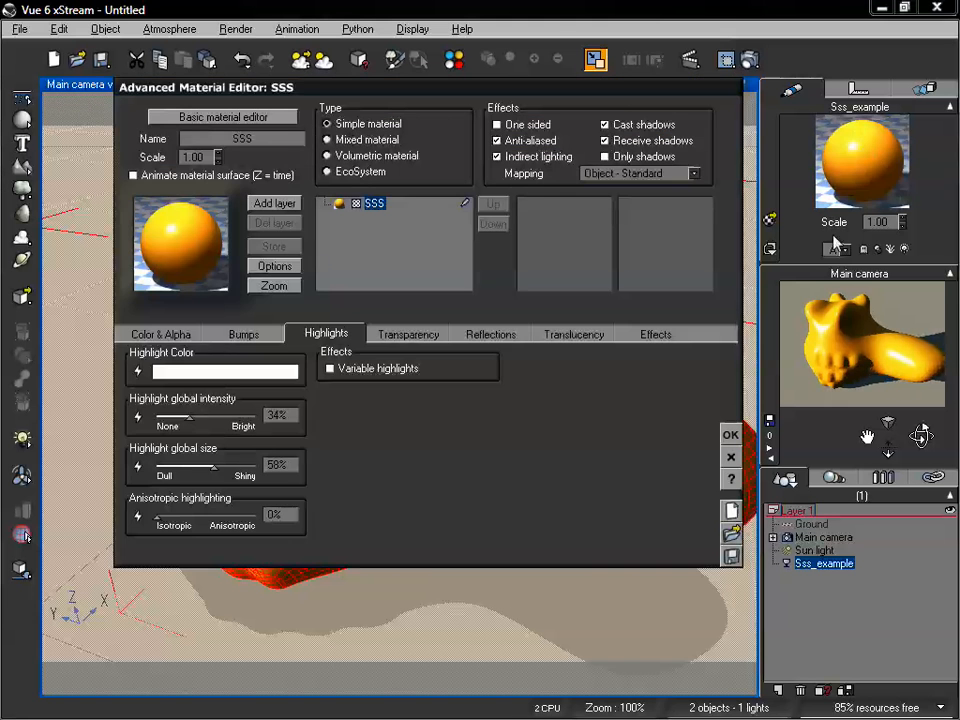
left_click_drag(615, 87, 581, 110)
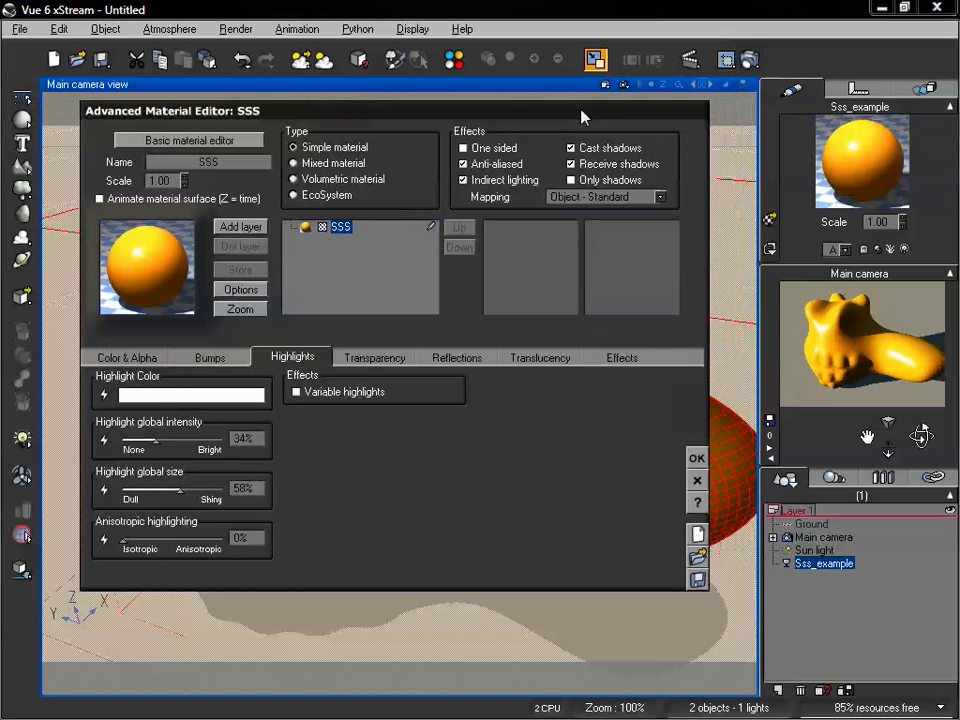
left_click(538, 360)
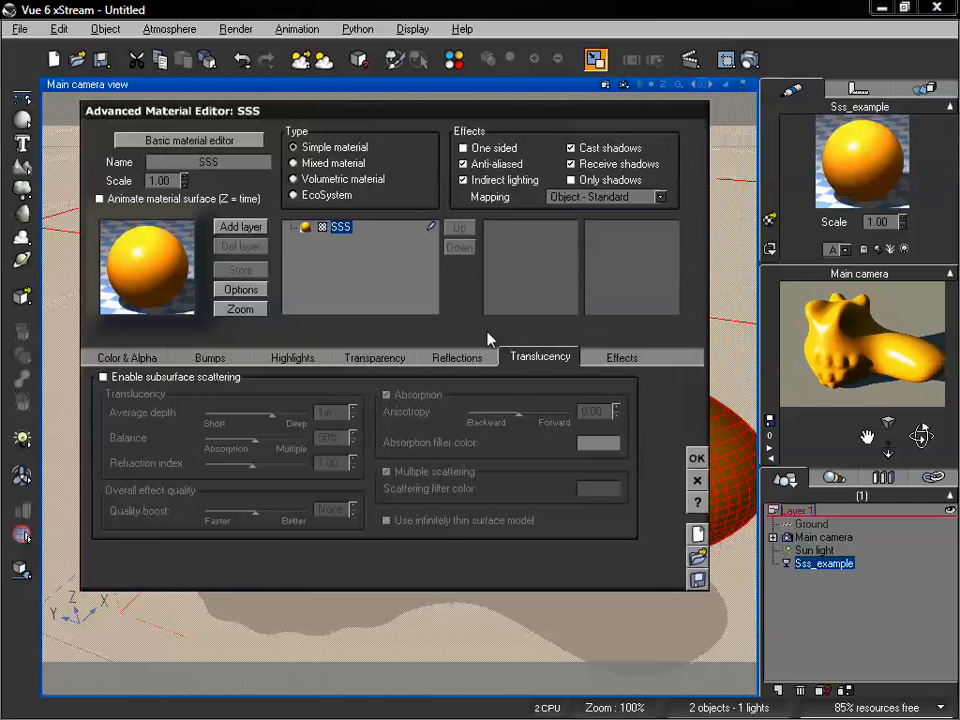
left_click(103, 377)
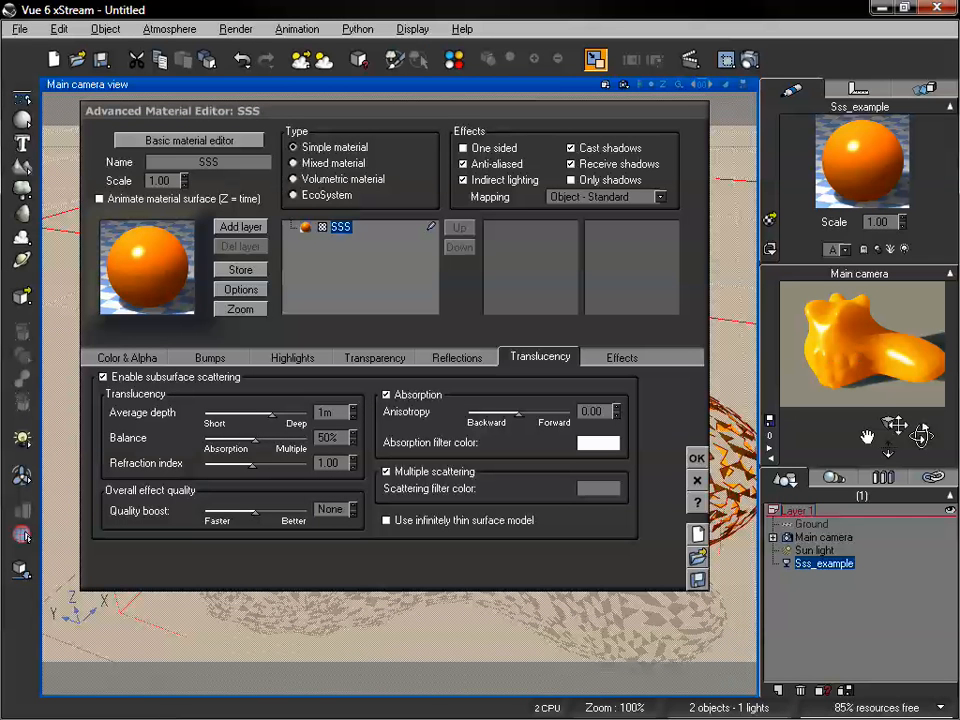
mouse_move(920, 435)
left_mouse_down()
mouse_move(921, 447)
mouse_move(921, 433)
left_mouse_up()
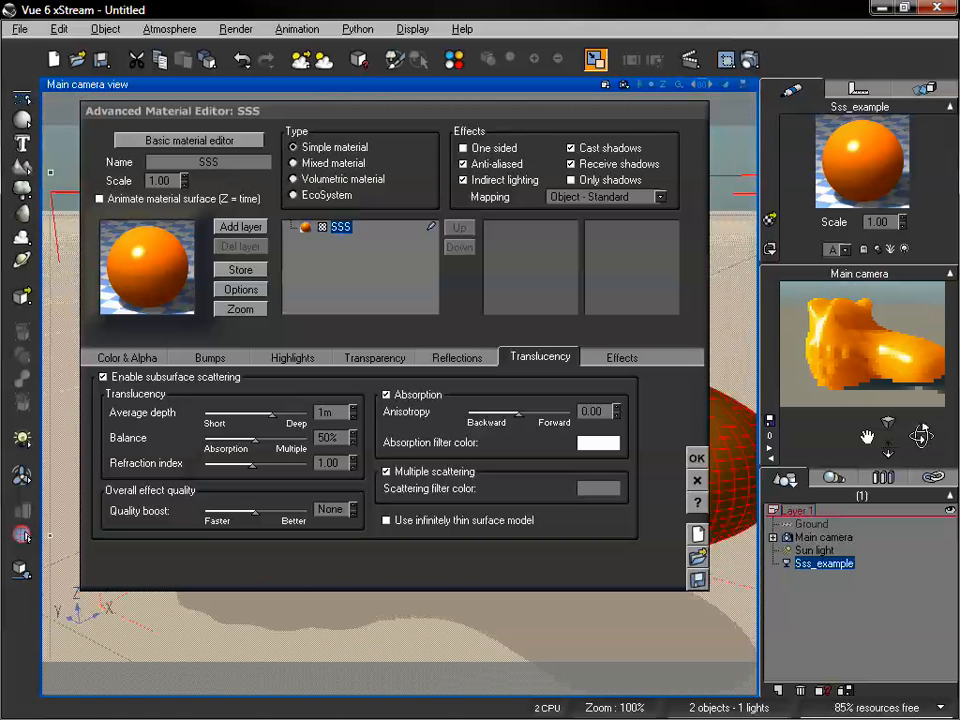
left_click_drag(921, 435, 921, 432)
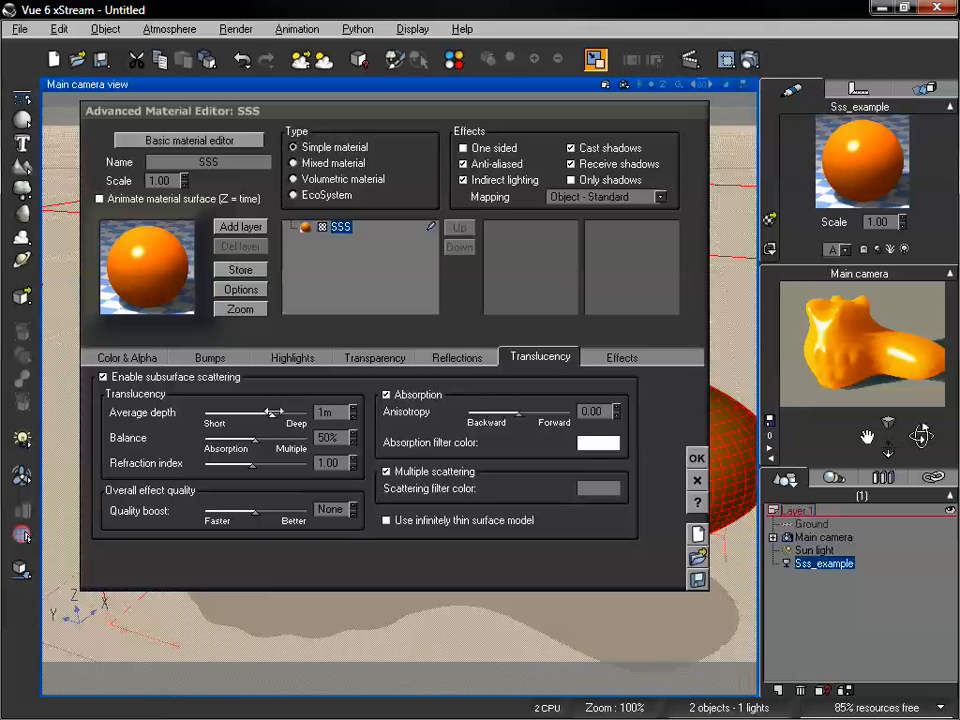
Test average translucency depths from a few centimetres up to 10 m, and set the average depth to 80 cm.
left_click_drag(272, 412, 224, 411)
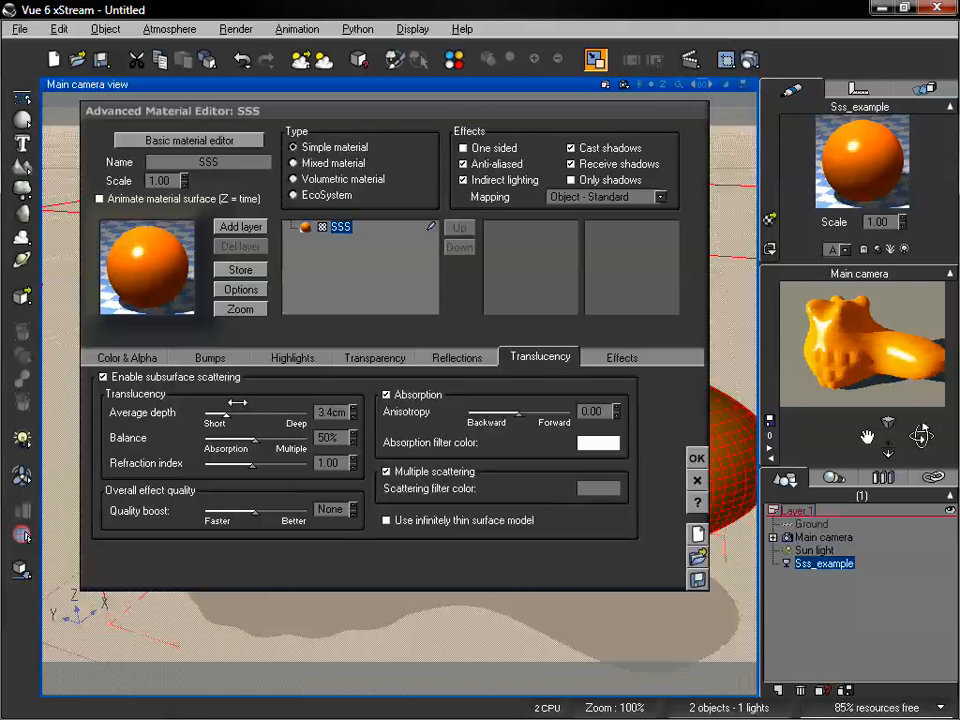
mouse_move(228, 413)
left_mouse_down()
mouse_move(212, 408)
mouse_move(228, 409)
left_mouse_up()
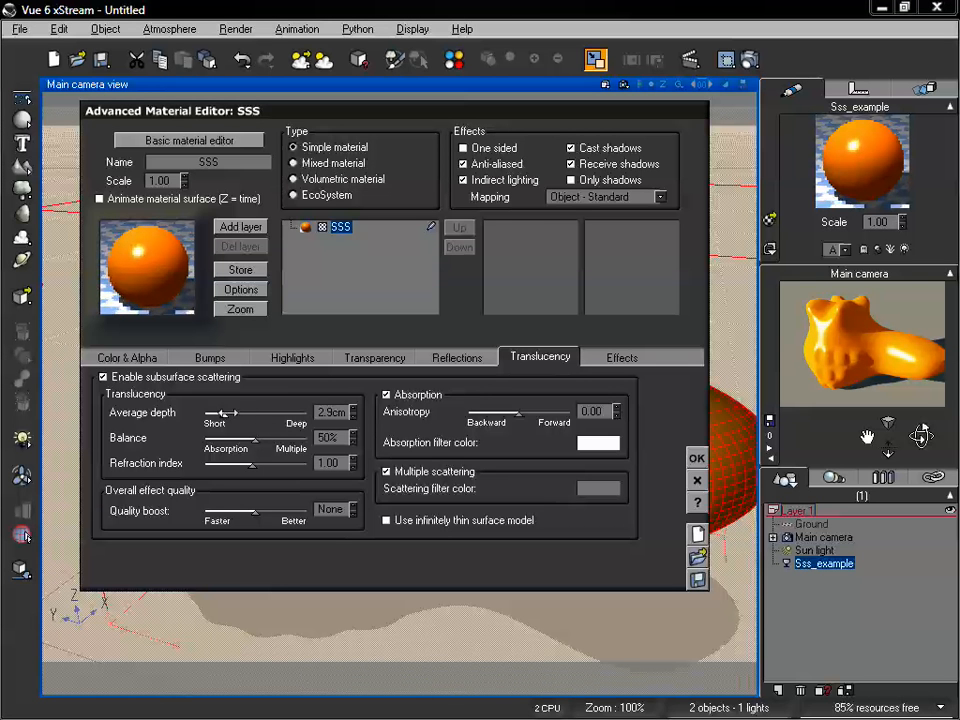
left_click_drag(217, 417, 237, 412)
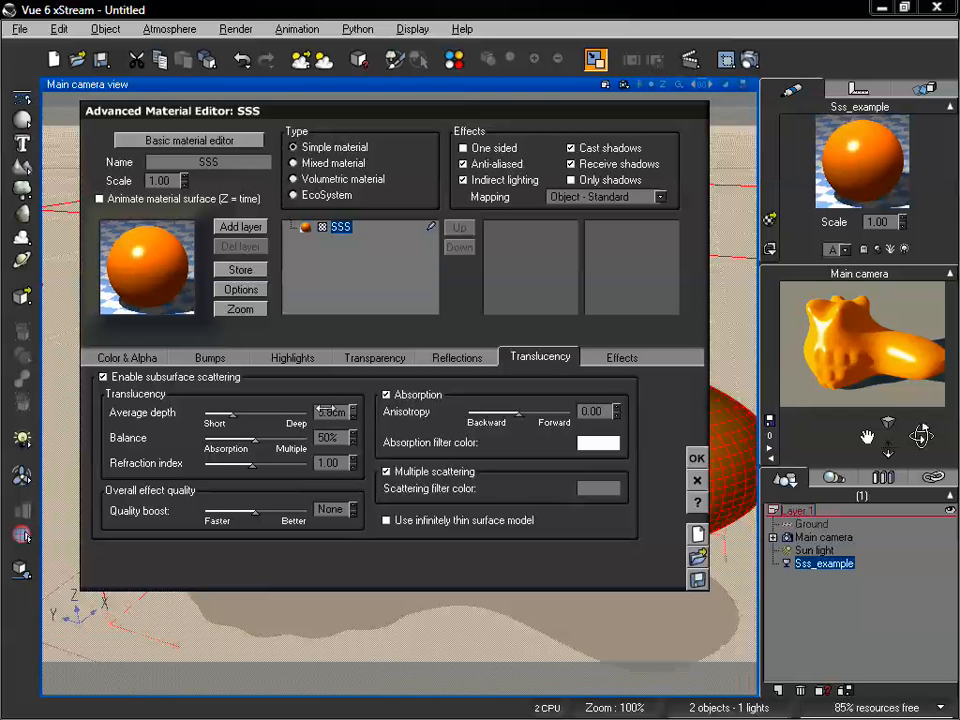
left_click_drag(234, 413, 306, 412)
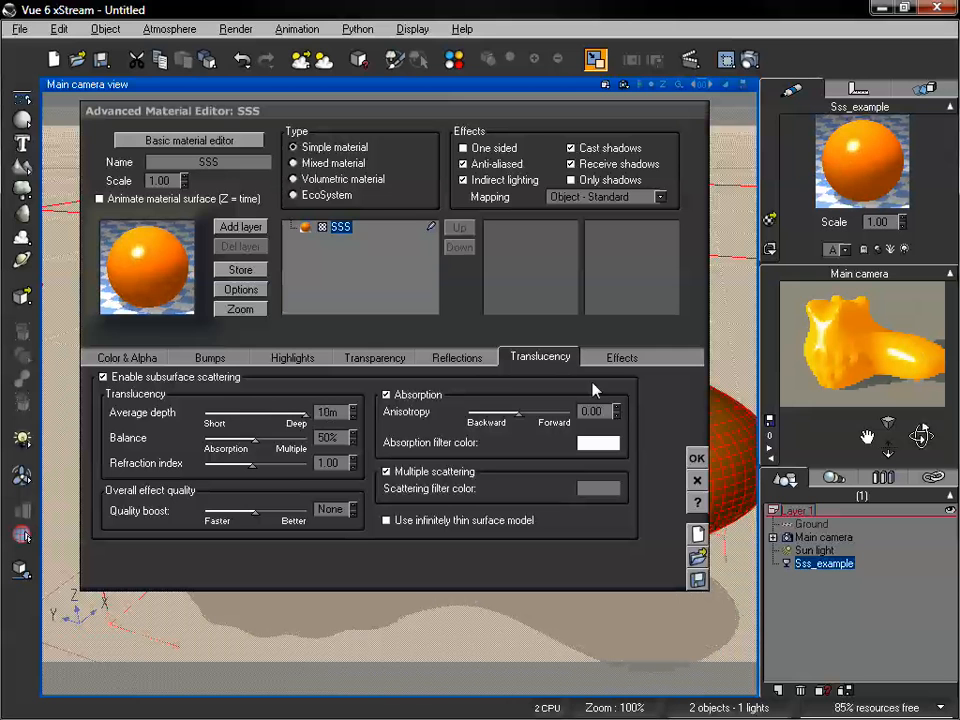
left_click_drag(293, 406, 279, 408)
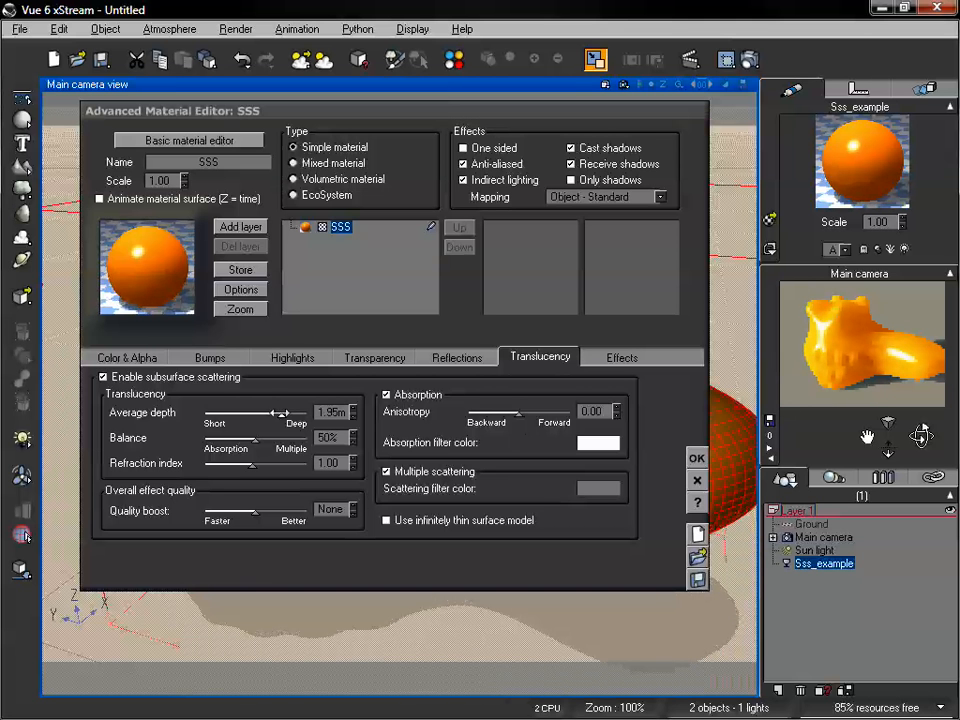
left_click_drag(281, 412, 267, 412)
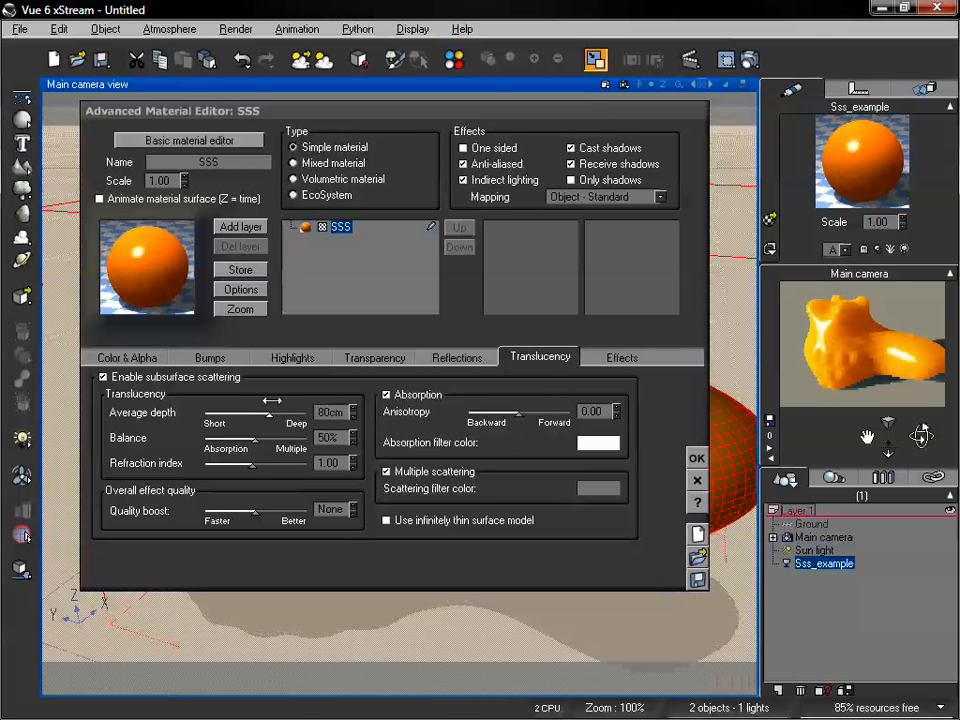
Test average translucency depths of 31 cm and 7 cm, and return the average depth to 80 cm.
left_click_drag(271, 400, 255, 400)
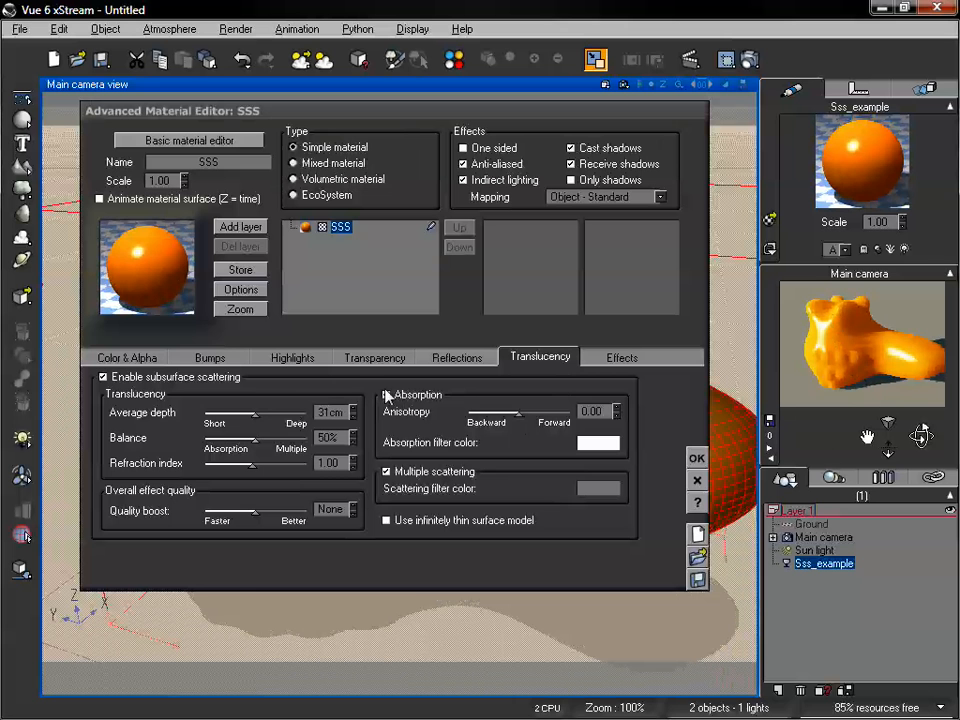
left_click_drag(255, 411, 236, 410)
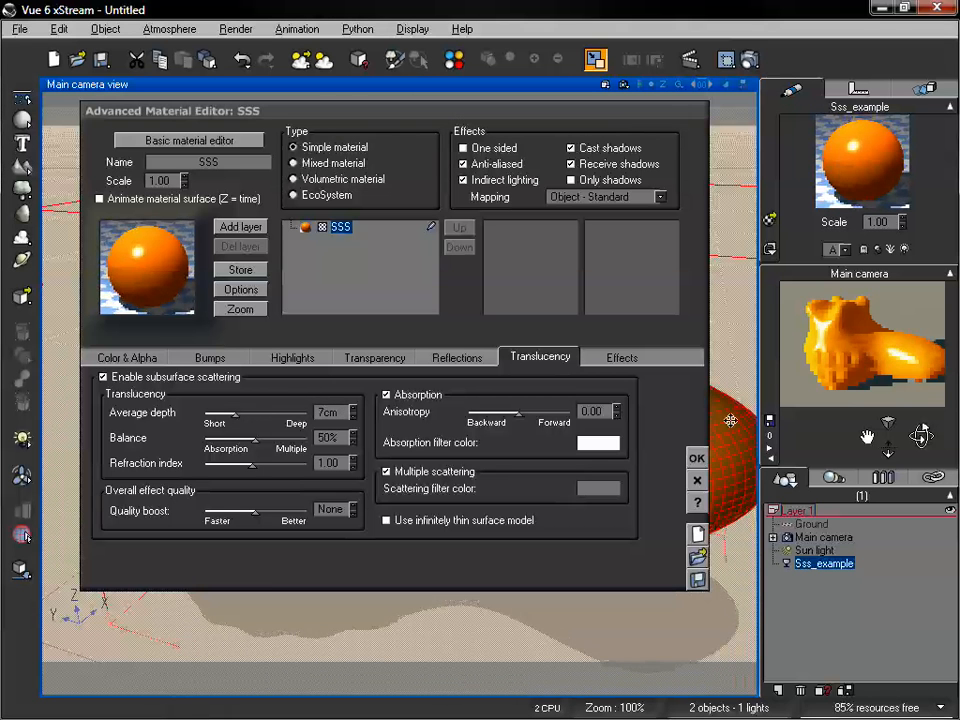
left_click_drag(237, 411, 269, 410)
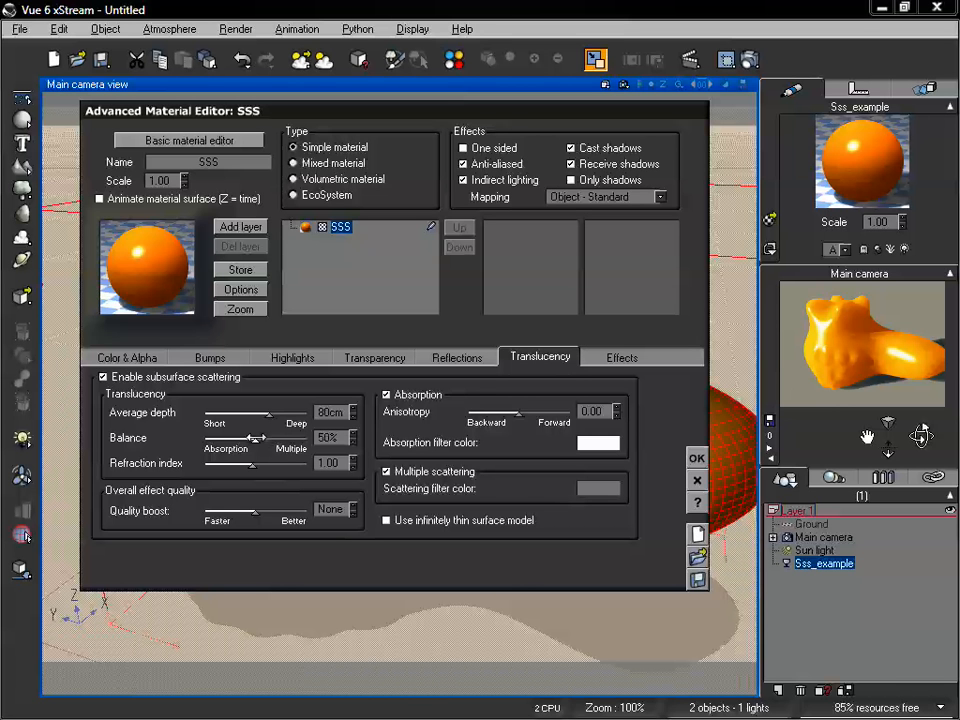
Test translucency balances of 80%, 92%, 23%, 0% and 39%, and restore the balance to 50%.
left_click_drag(257, 437, 295, 433)
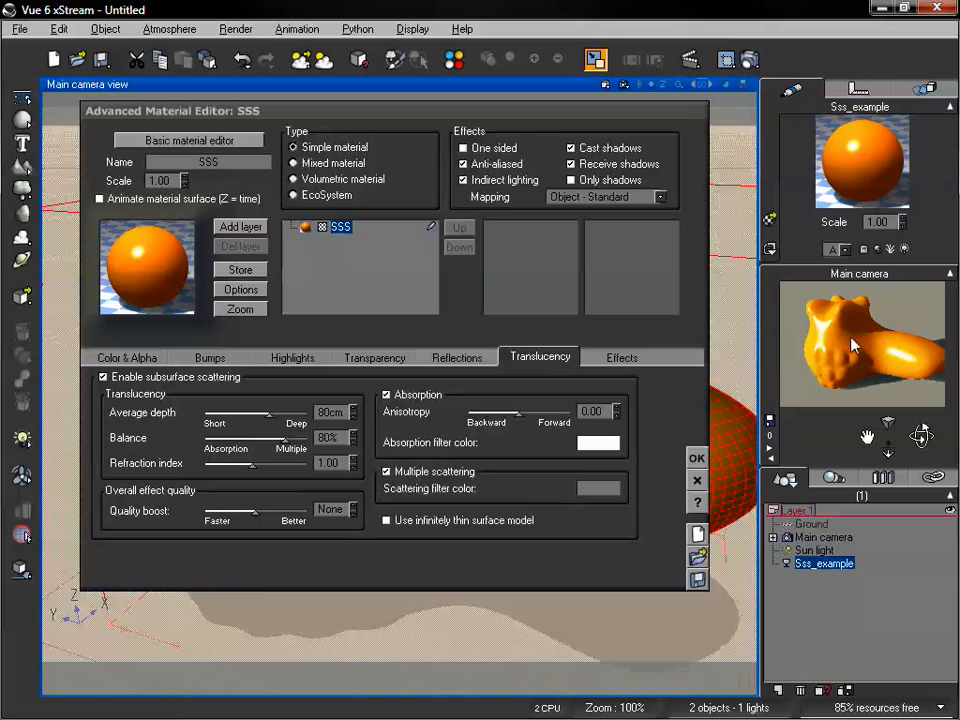
left_click_drag(287, 440, 299, 440)
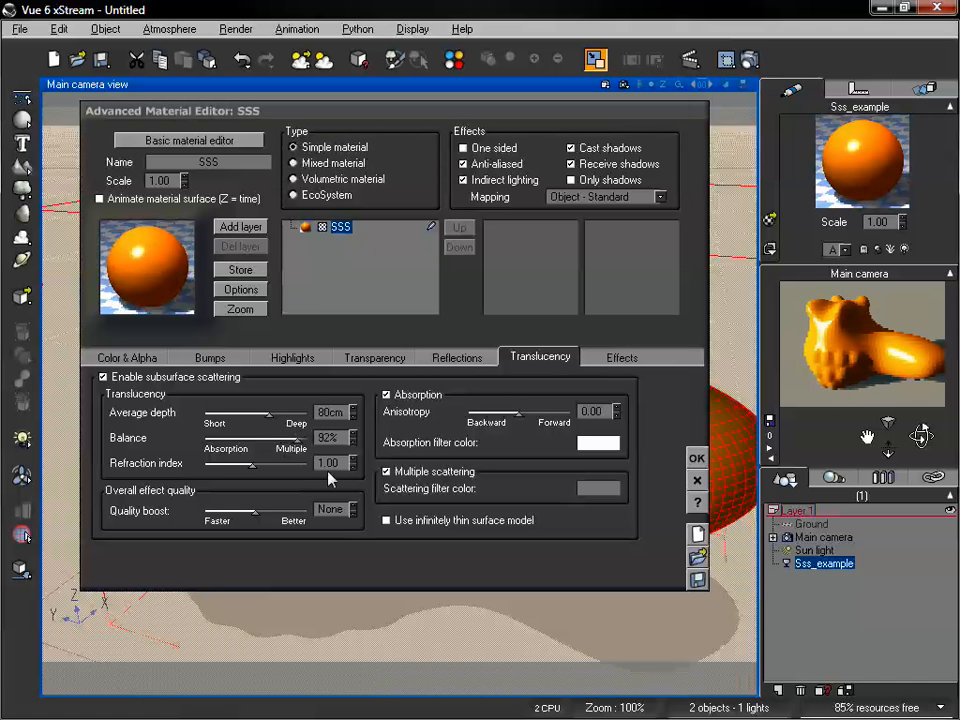
left_click_drag(299, 440, 218, 440)
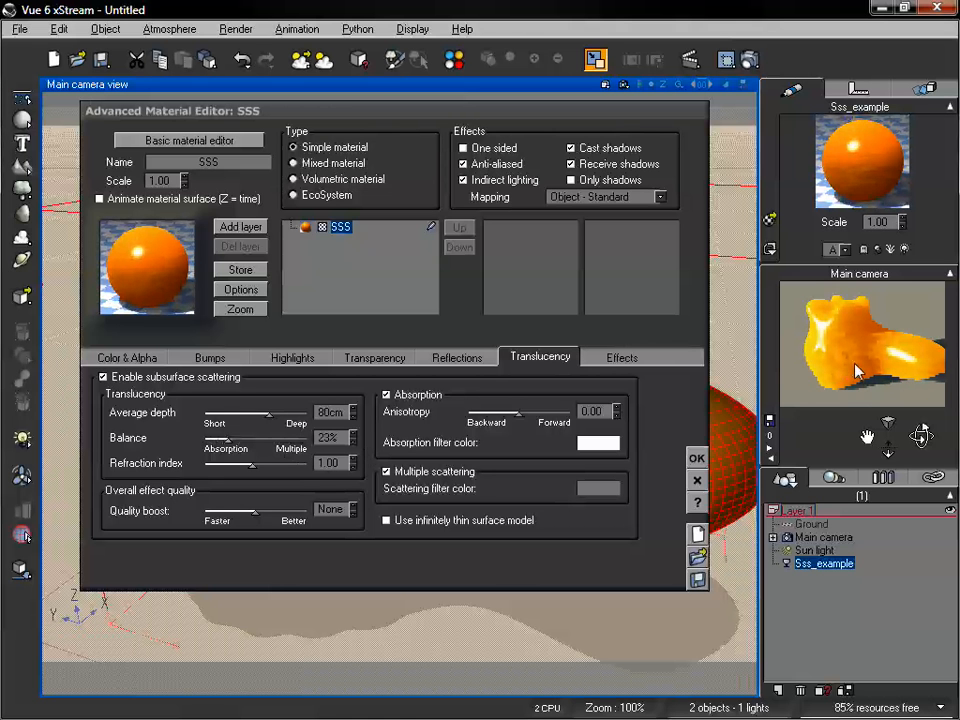
left_click_drag(229, 439, 206, 439)
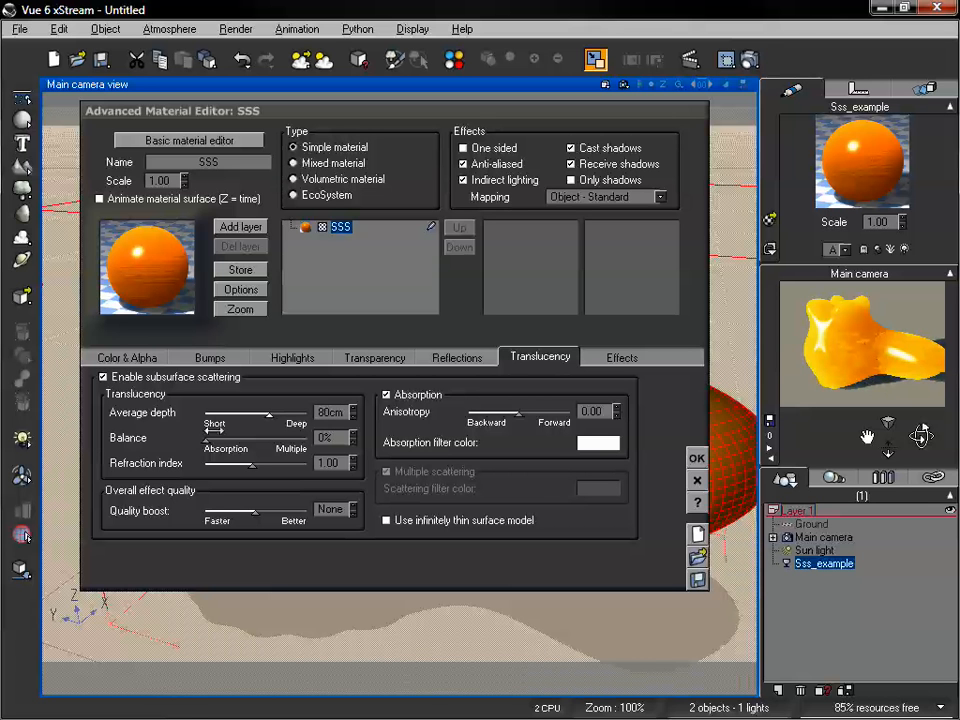
left_click_drag(206, 439, 244, 438)
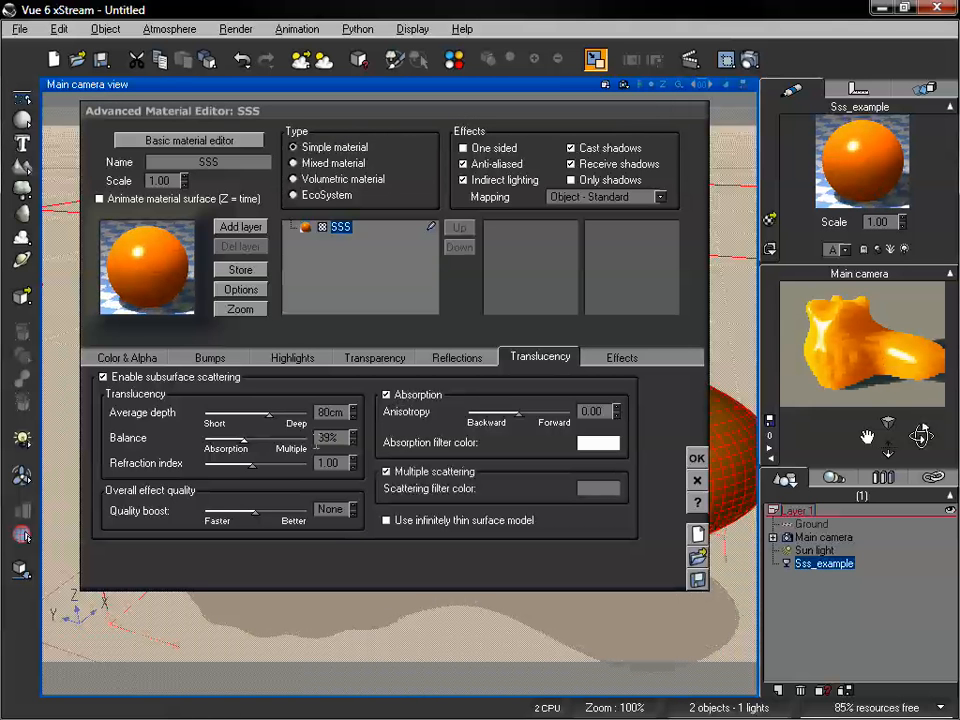
double_click(329, 437)
type("50")
key("Return")
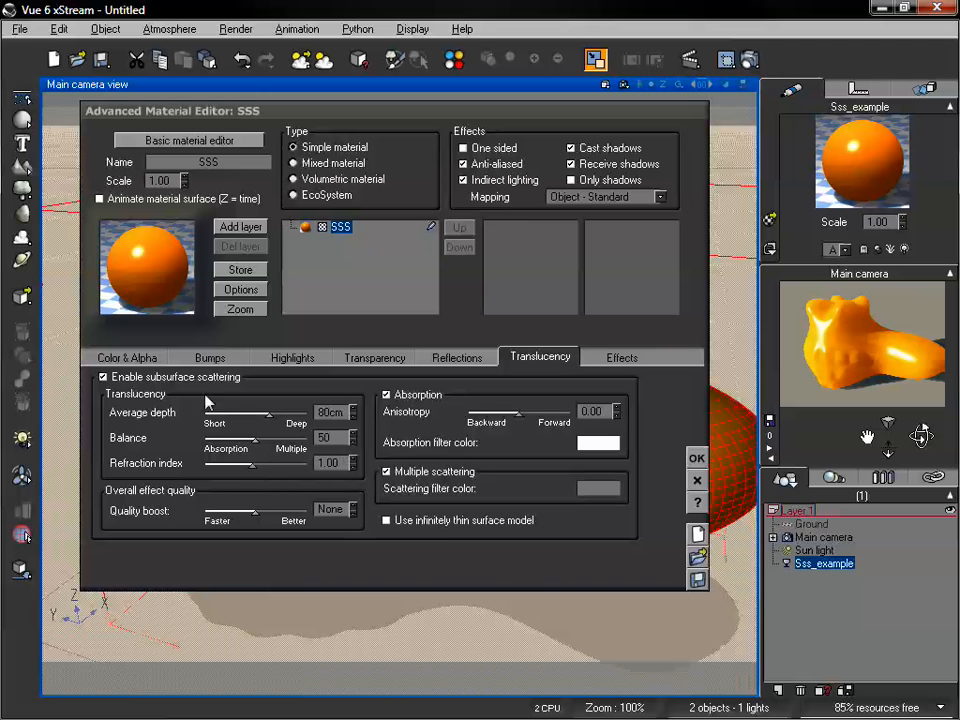
Check the refraction index in the transparency settings, test translucency refraction indices from 0.59 to 1.57, and set the translucency one to 1.38.
left_click(374, 360)
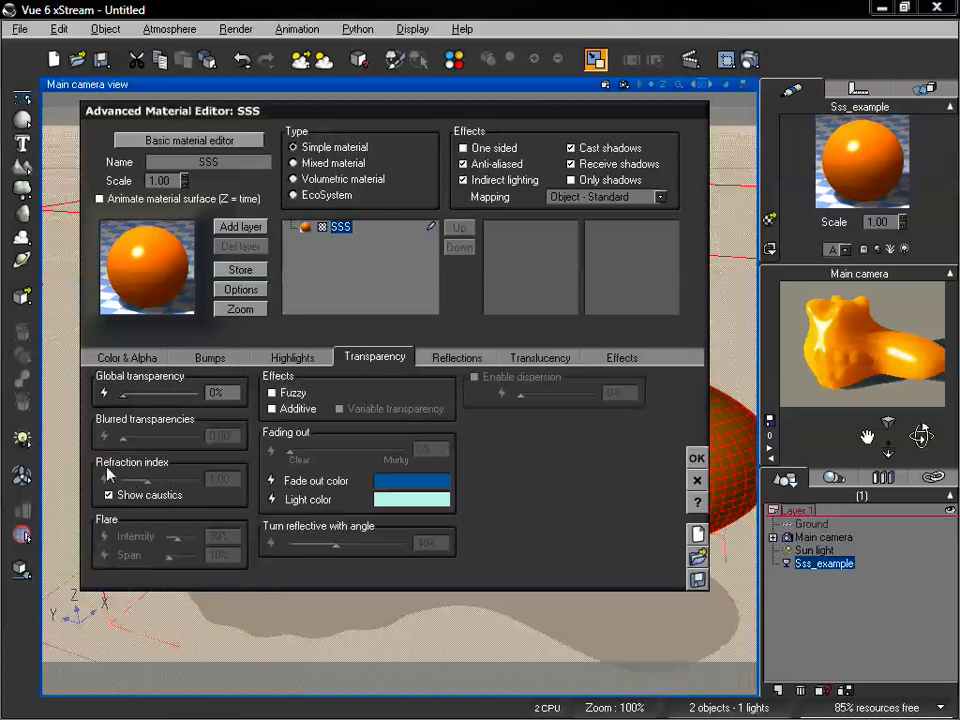
left_click(546, 359)
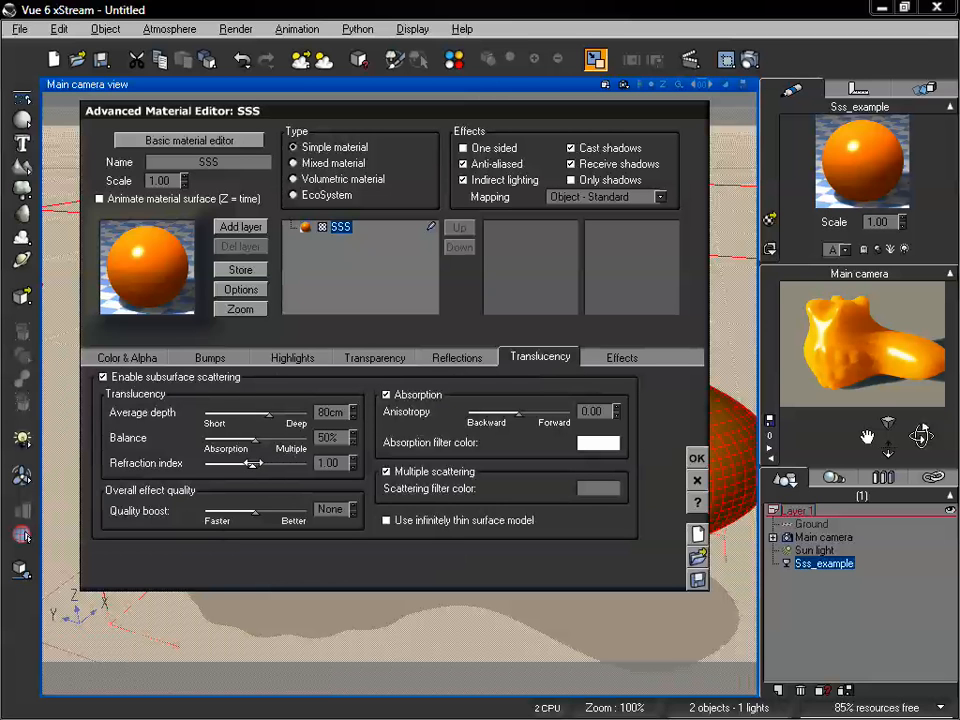
left_click_drag(255, 464, 268, 464)
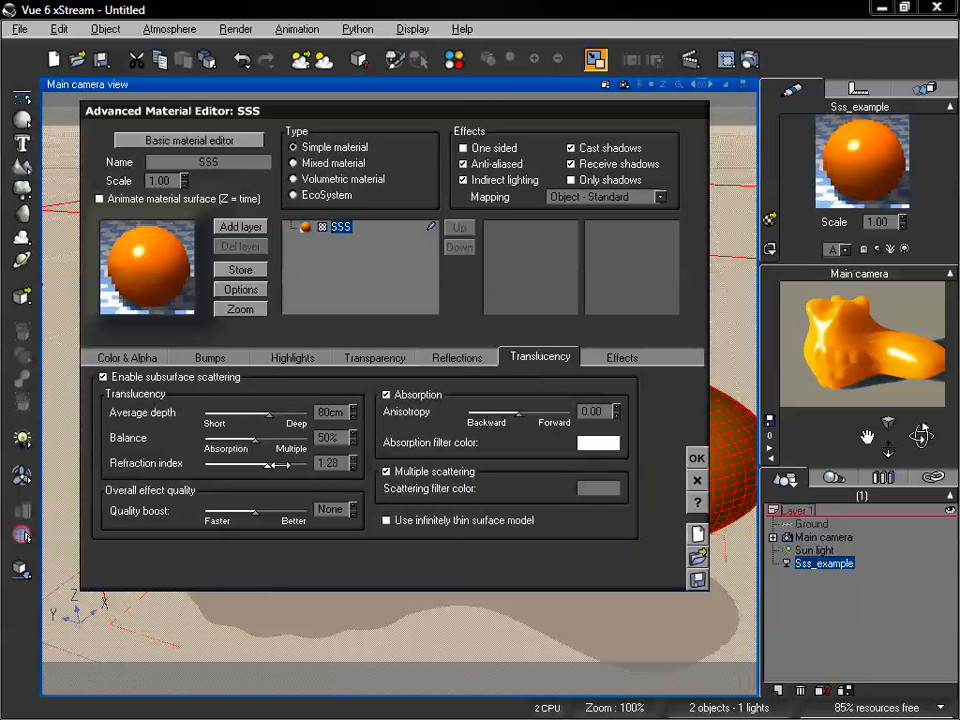
left_click(893, 350)
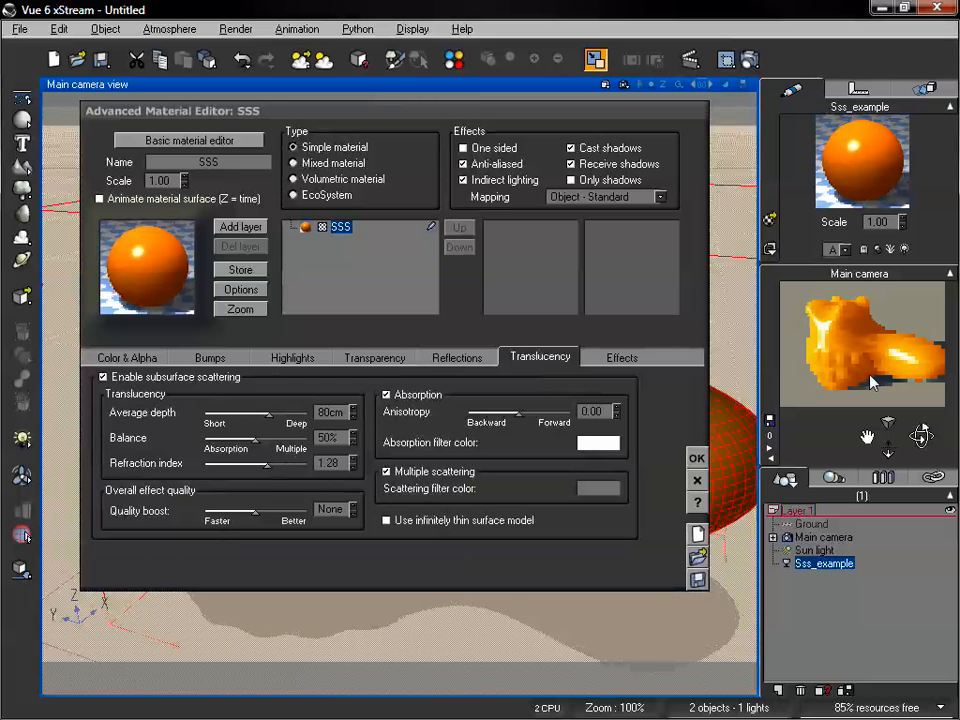
left_click_drag(267, 464, 282, 464)
left_click(893, 350)
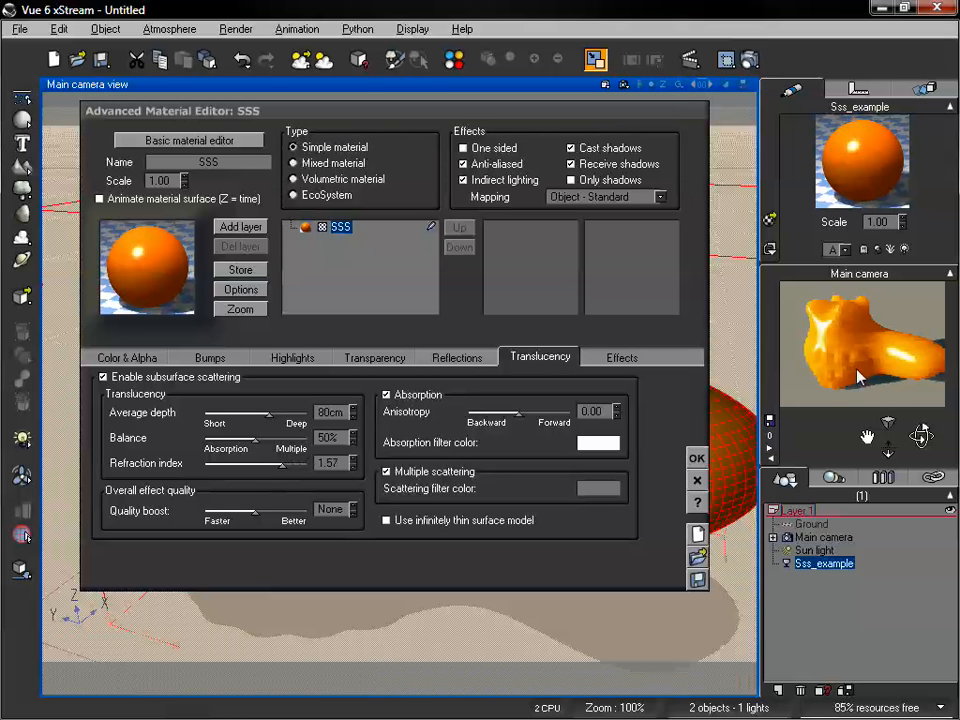
left_click_drag(282, 457, 237, 459)
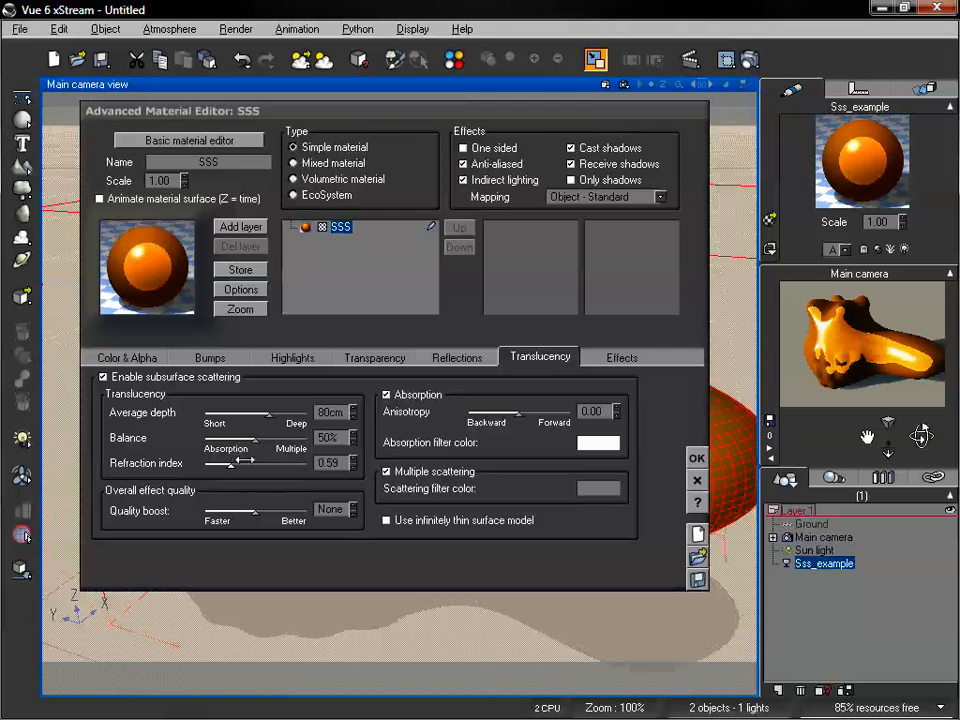
left_click_drag(232, 463, 248, 464)
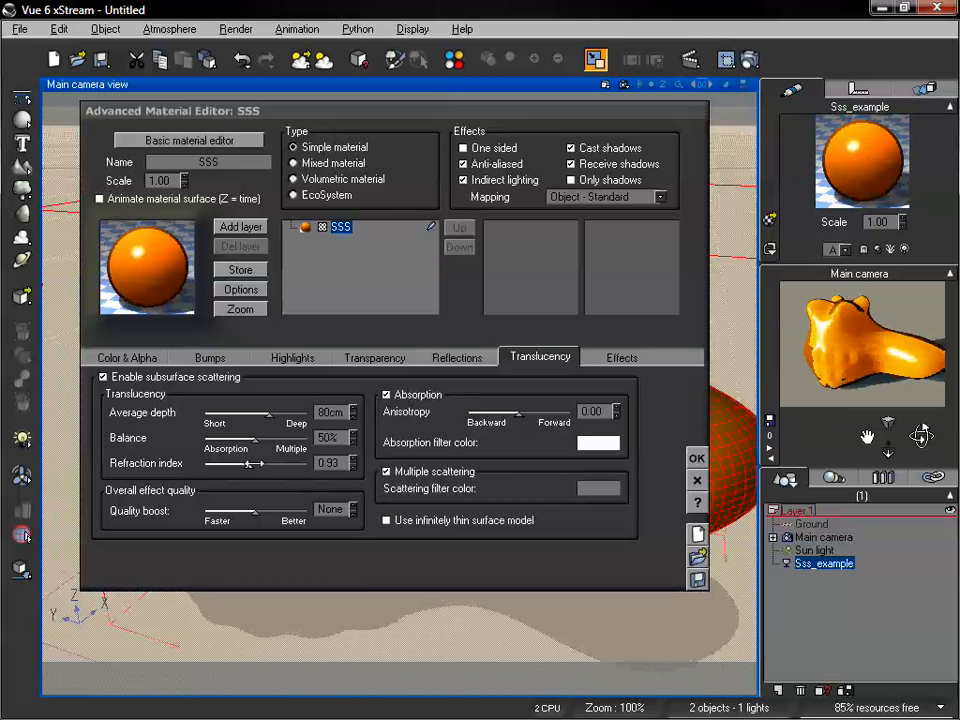
left_click_drag(249, 464, 277, 465)
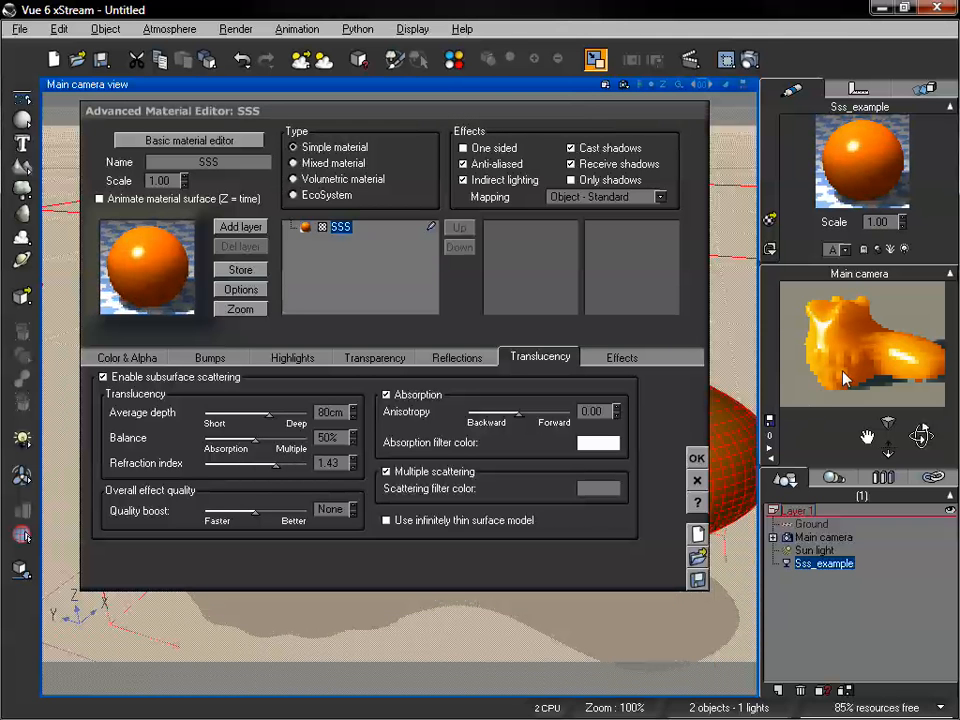
mouse_move(277, 465)
left_mouse_down()
mouse_move(301, 457)
mouse_move(273, 464)
left_mouse_up()
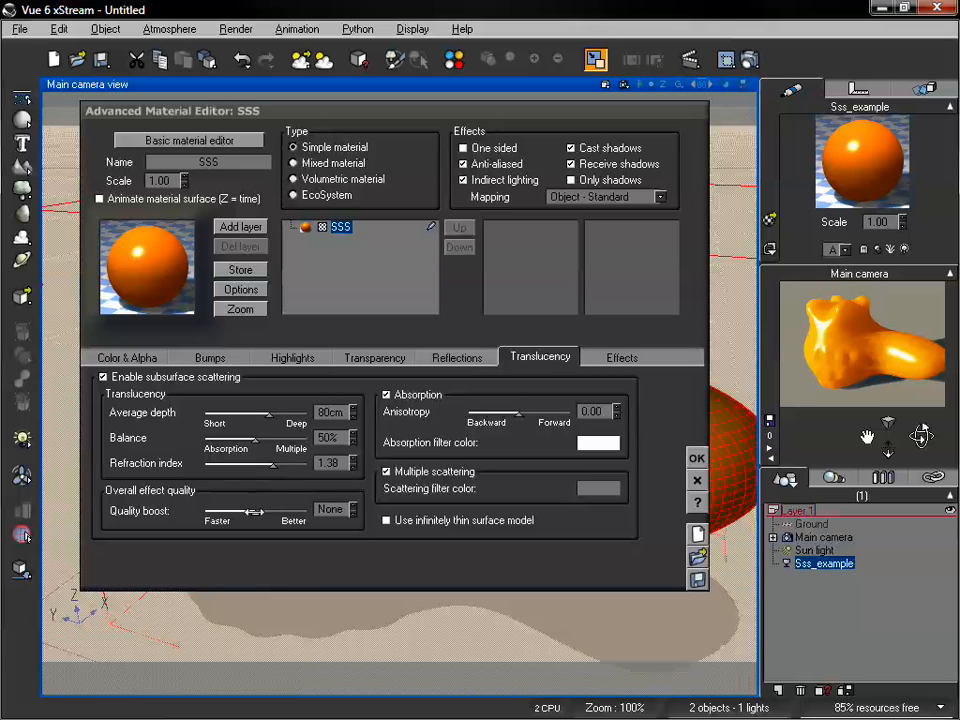
Test subsurface scattering quality boosts of +2.9, -3.3 and None, and set the quality boost to +1.0.
left_click_drag(253, 511, 293, 511)
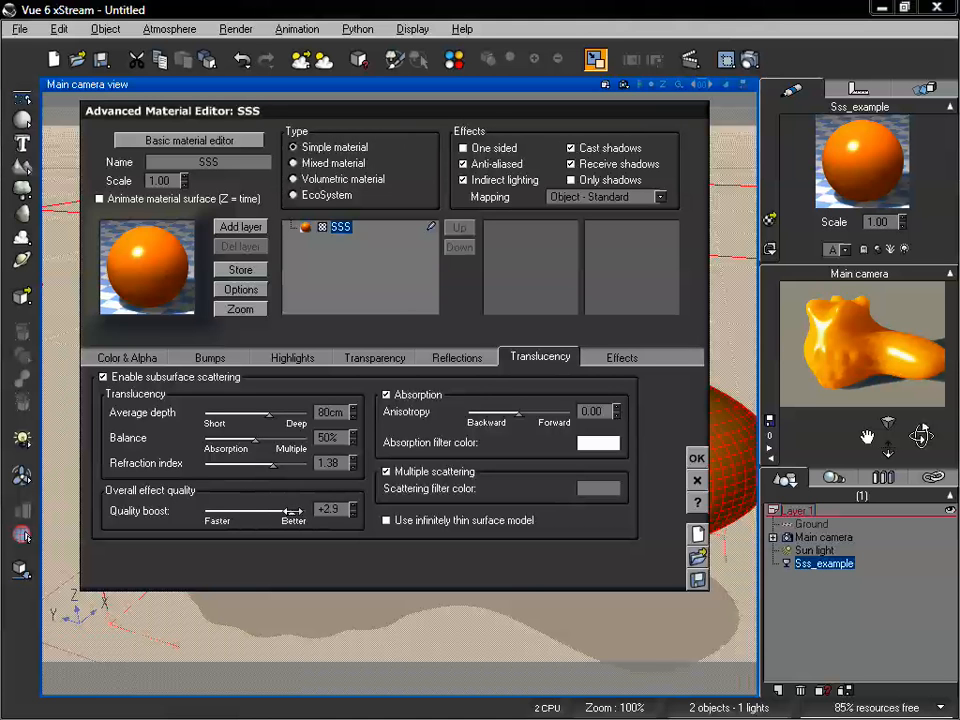
left_click(930, 325)
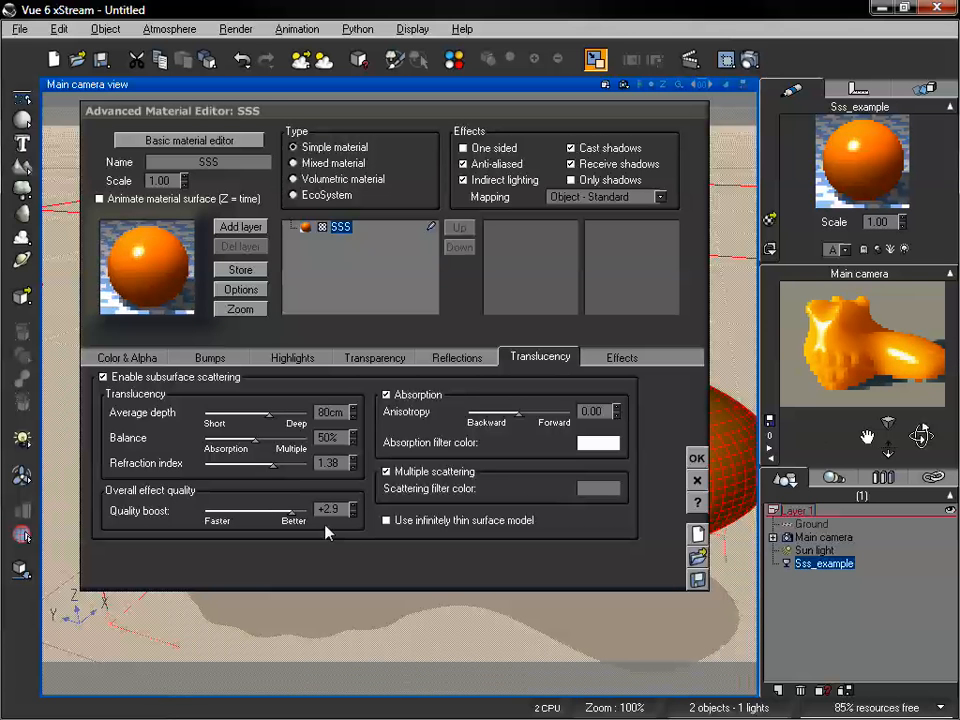
left_click_drag(300, 509, 214, 509)
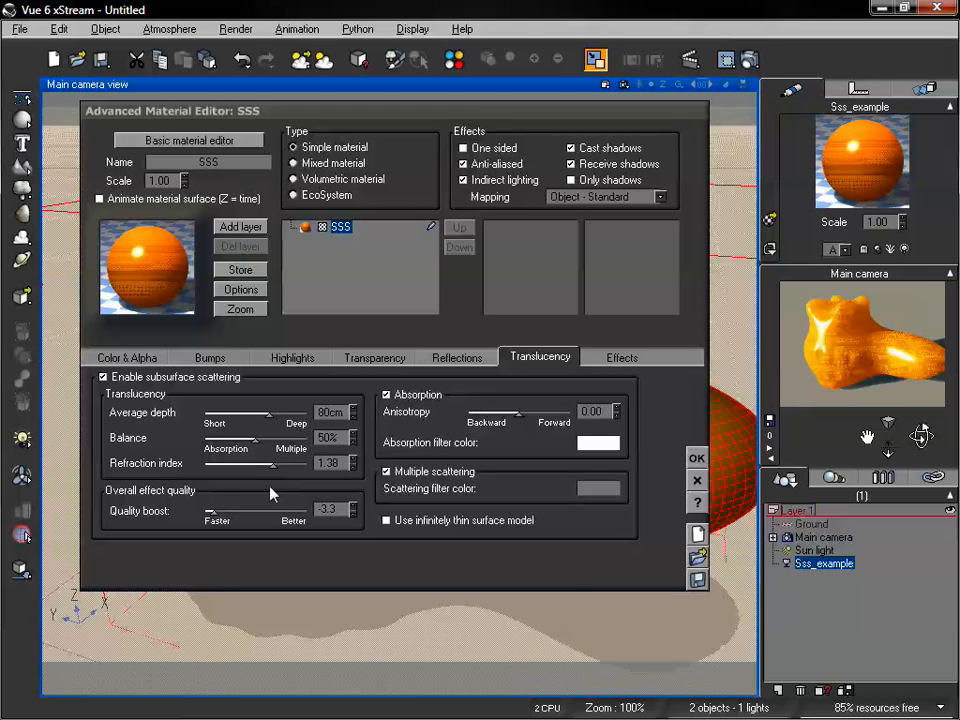
left_click_drag(210, 511, 260, 511)
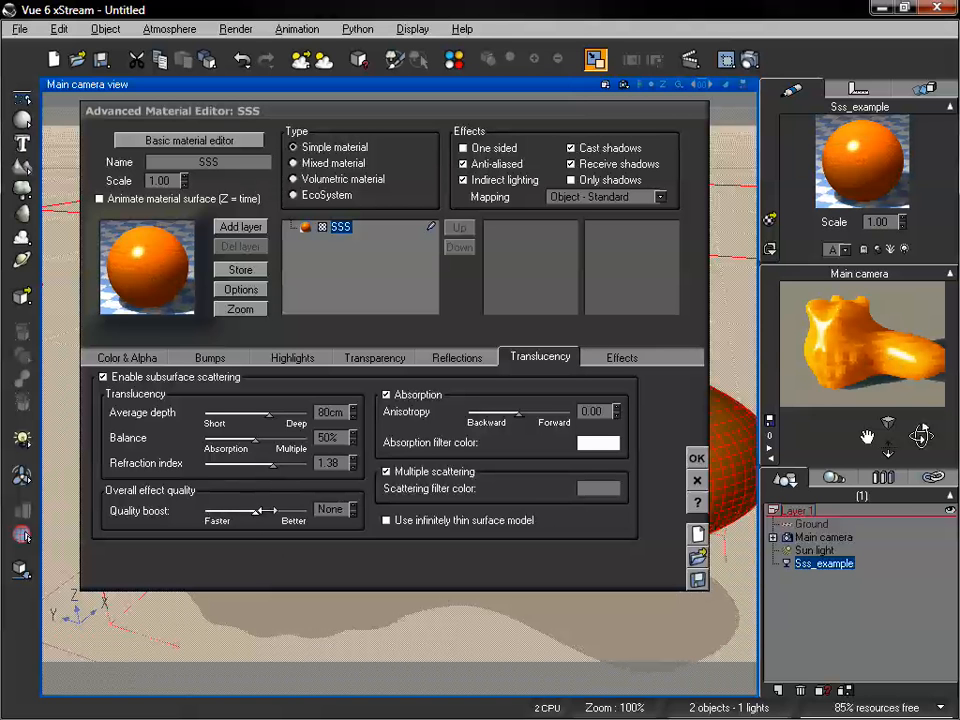
left_click_drag(258, 511, 262, 511)
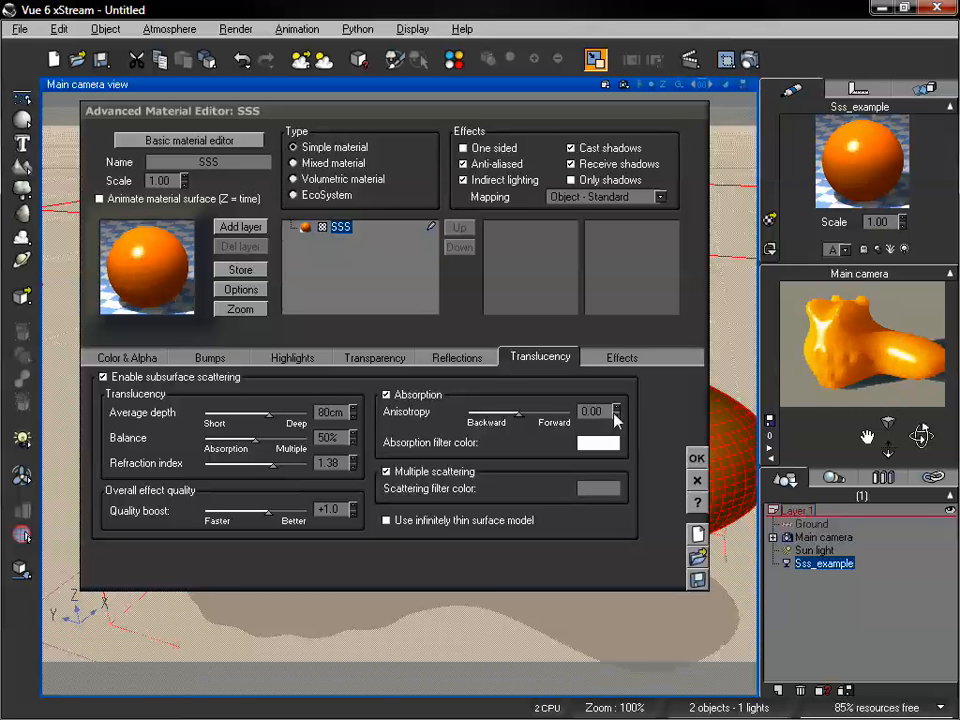
Turn absorption off and on again, test anisotropy values between -0.82 and 0.64, and return the anisotropy to 0.00.
left_click(418, 395)
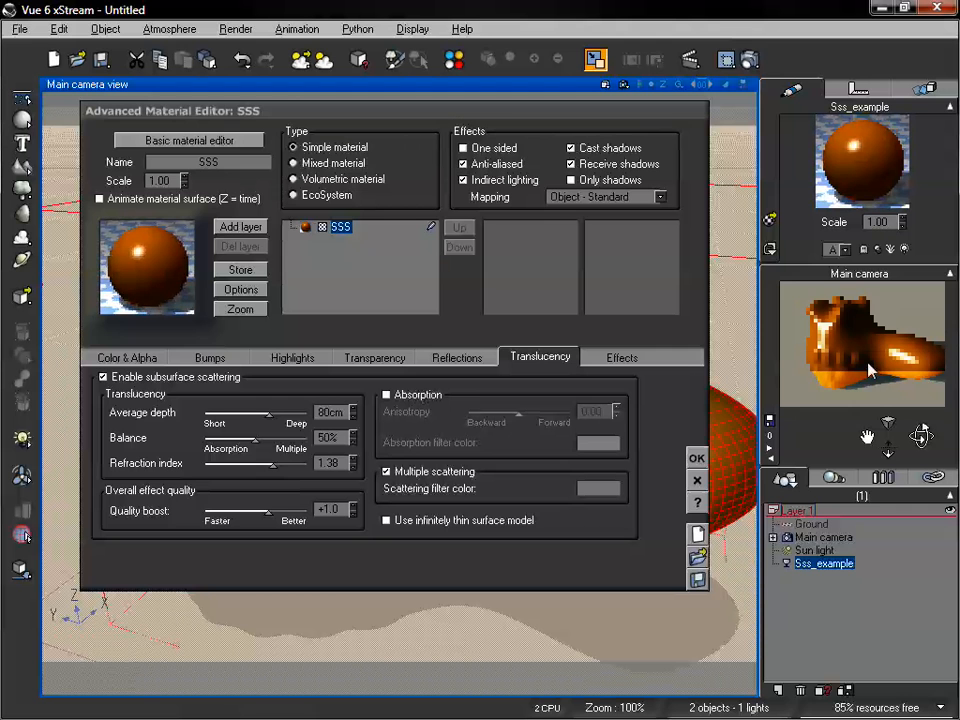
left_click(424, 400)
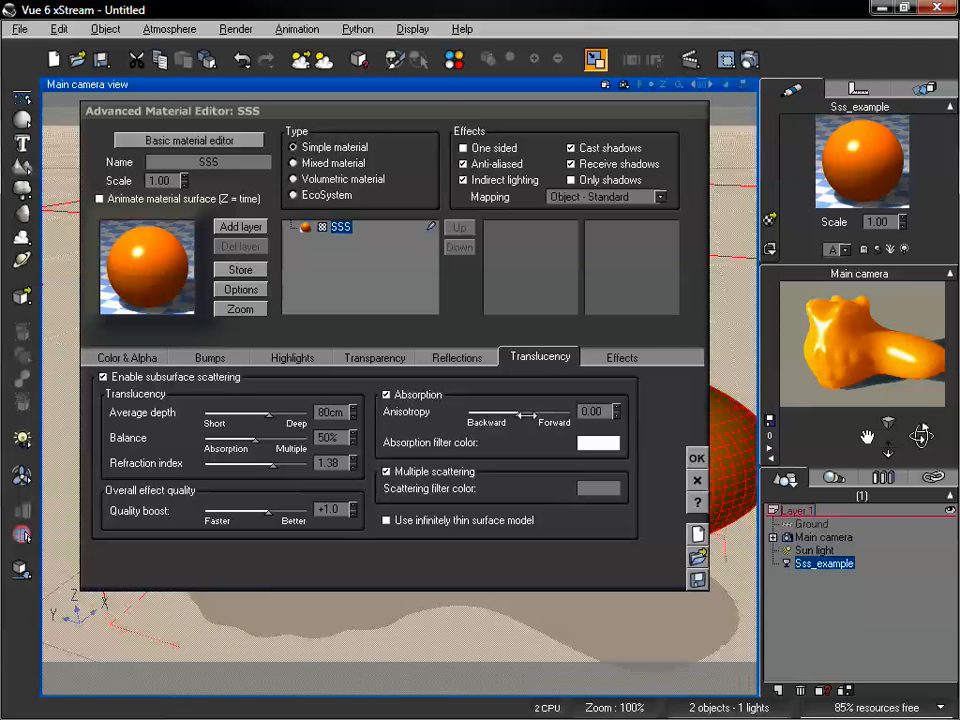
left_click_drag(518, 411, 540, 411)
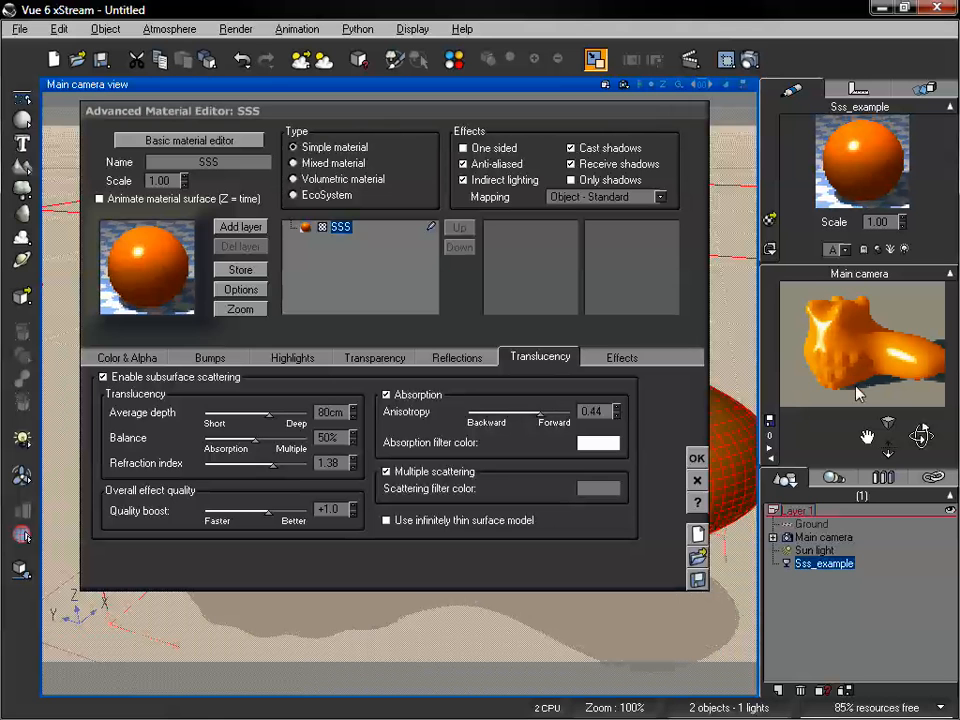
left_click_drag(544, 406, 483, 411)
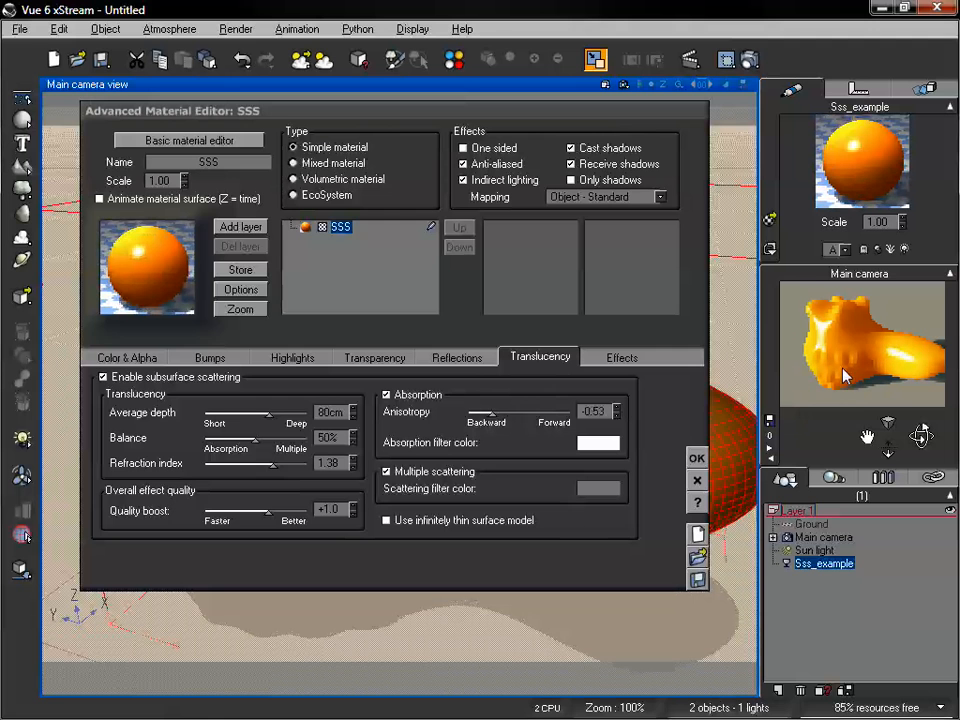
left_click_drag(485, 411, 473, 411)
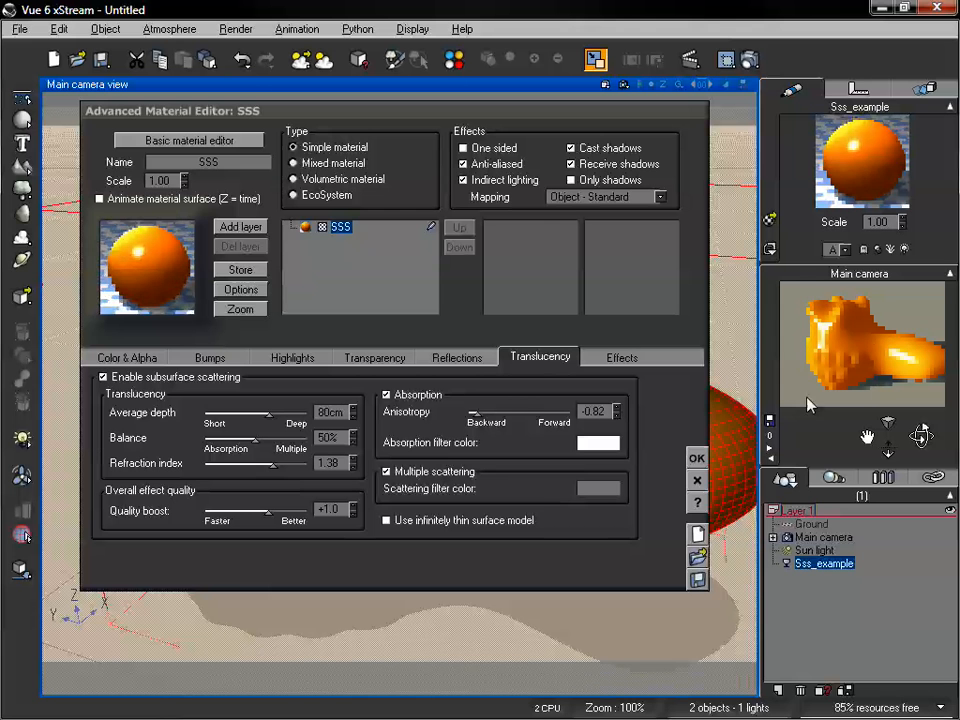
left_click_drag(474, 413, 496, 413)
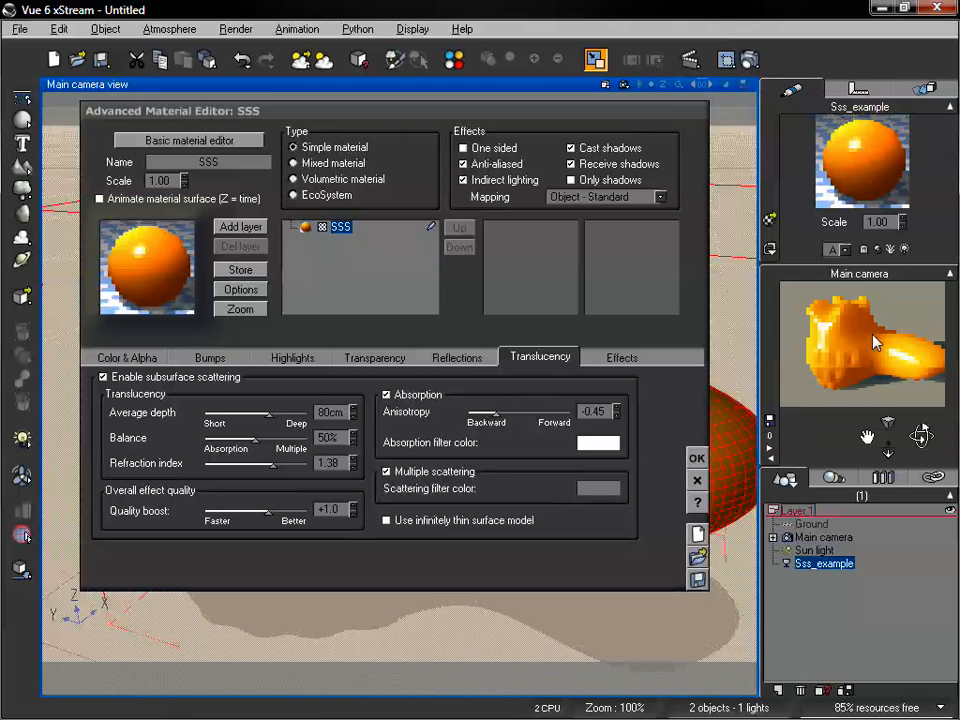
left_click_drag(514, 401, 547, 402)
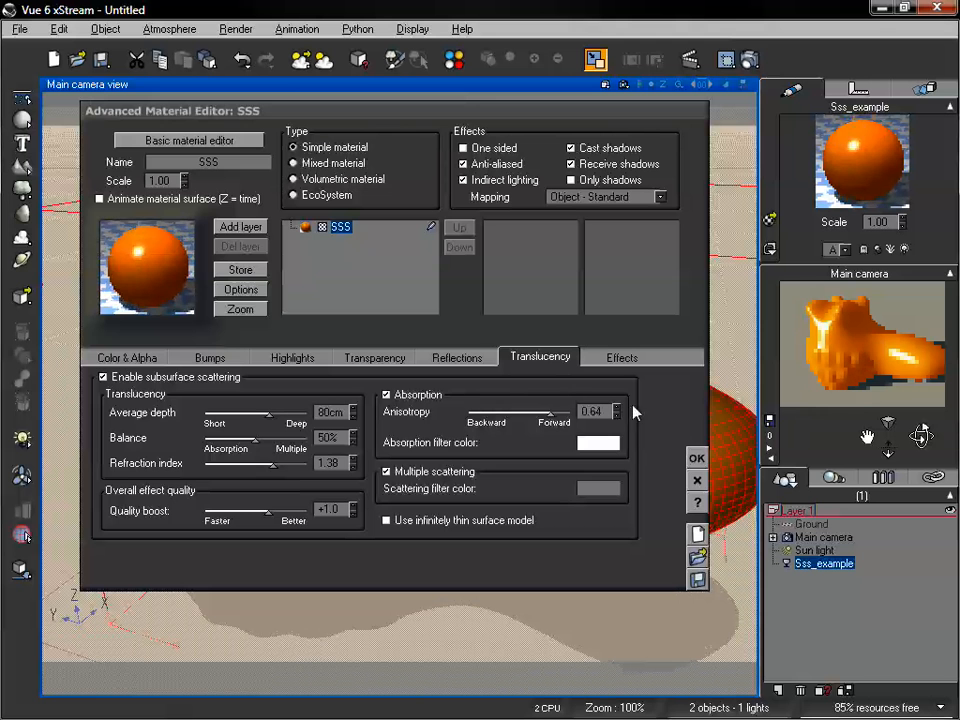
left_click_drag(549, 412, 515, 413)
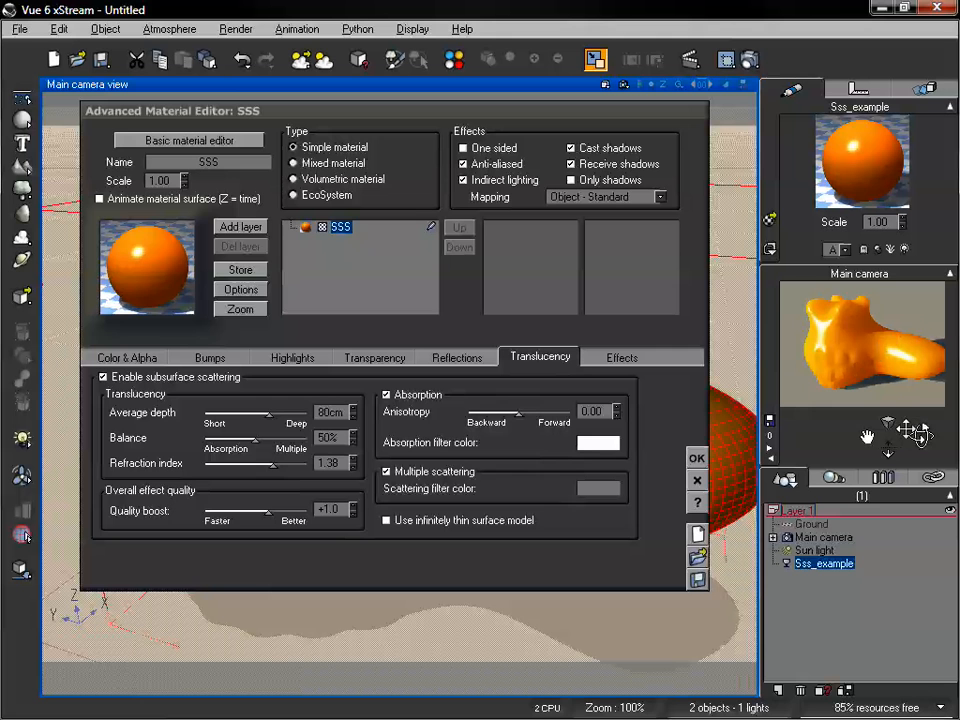
Set the absorption filter color to a light orange with red 250, green 187 and blue 65.
right_click(595, 448)
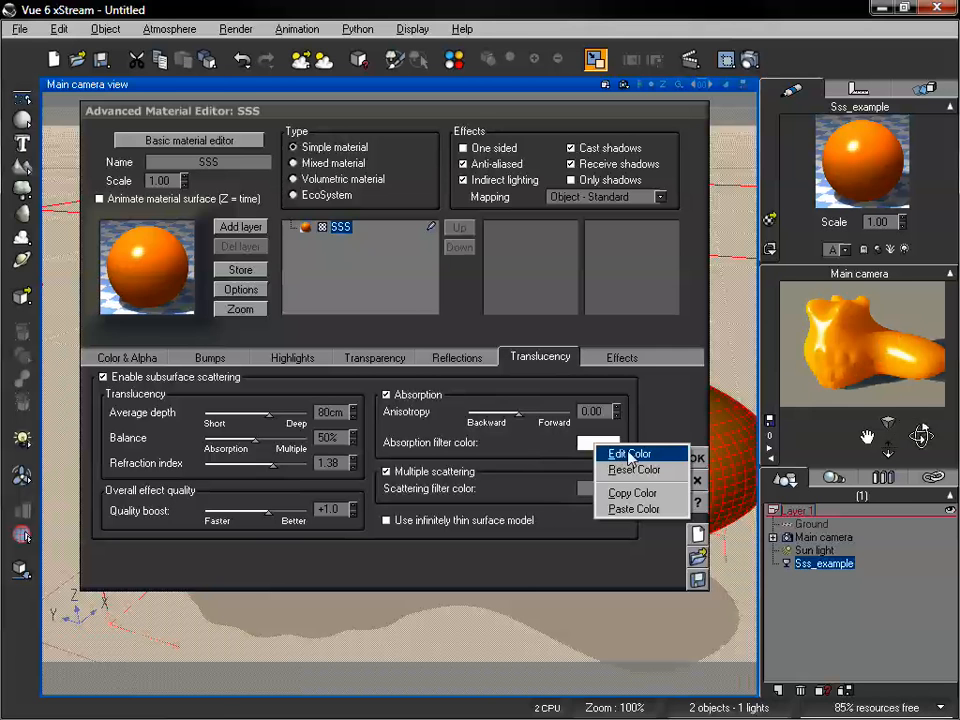
left_click(620, 454)
left_click(464, 234)
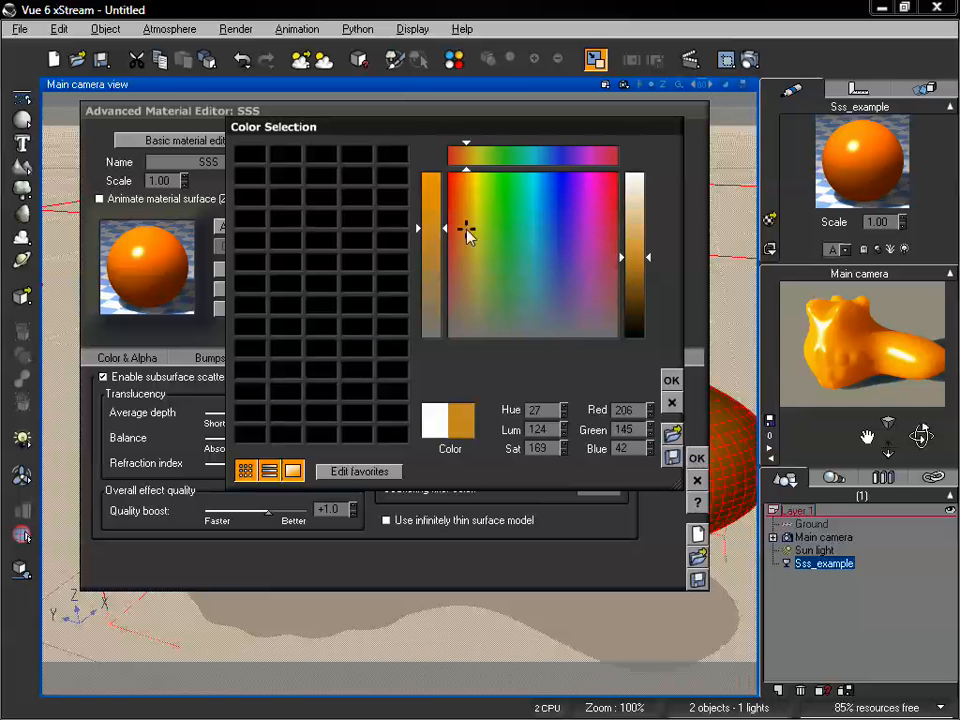
left_click(635, 218)
left_click_drag(478, 203, 467, 181)
left_click(641, 235)
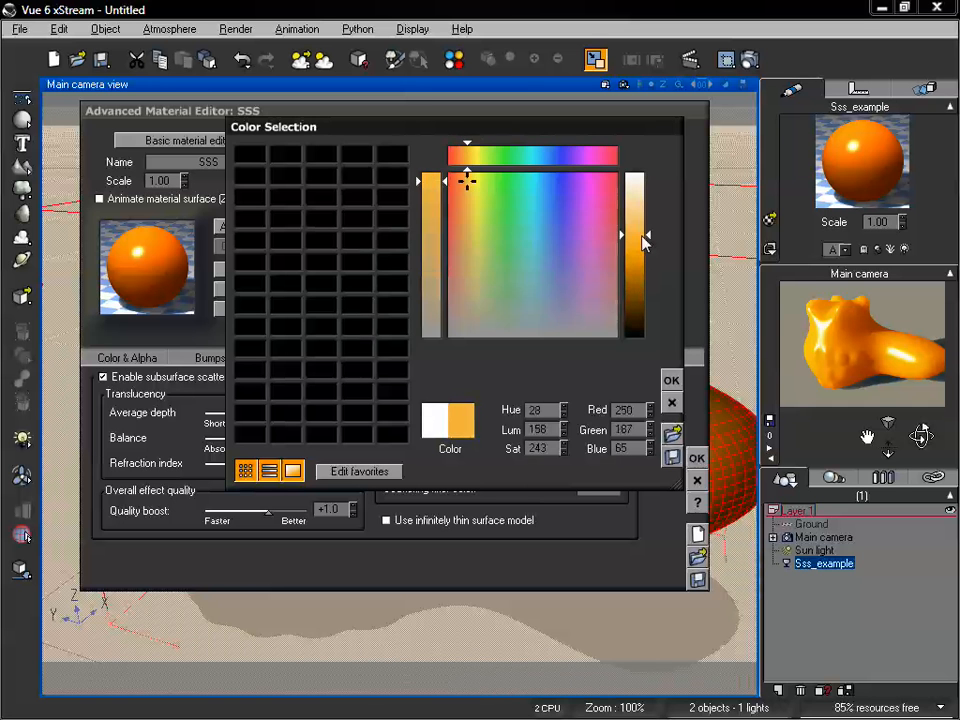
left_click(671, 380)
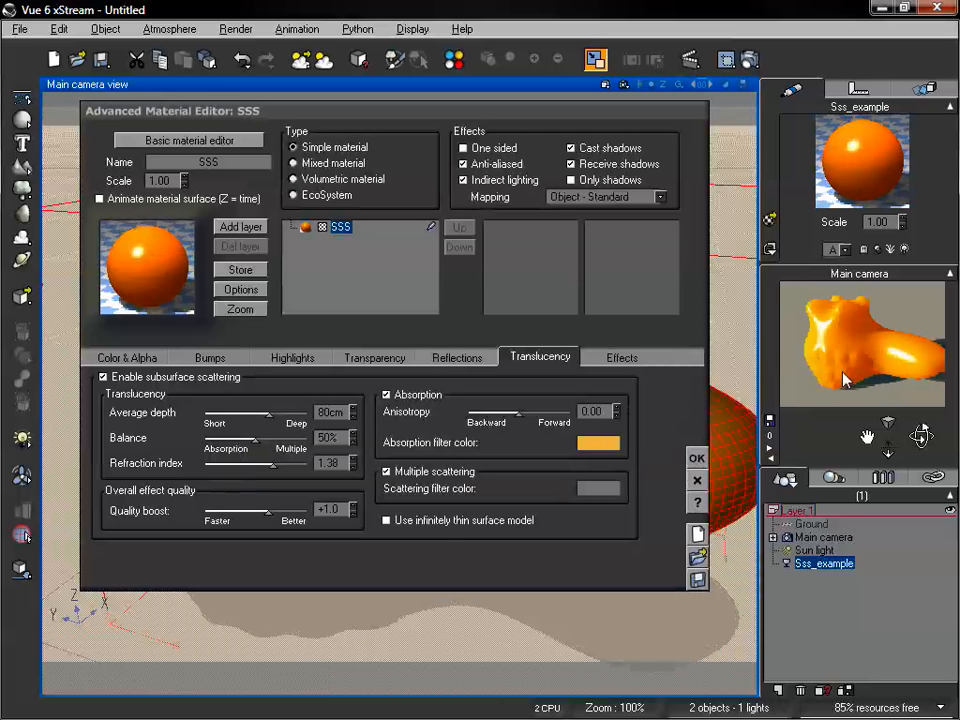
Turn multiple scattering off and back on to compare its effect on the Sss_example object.
mouse_move(922, 437)
left_mouse_down()
mouse_move(888, 450)
mouse_move(917, 438)
mouse_move(910, 449)
mouse_move(912, 434)
left_mouse_up()
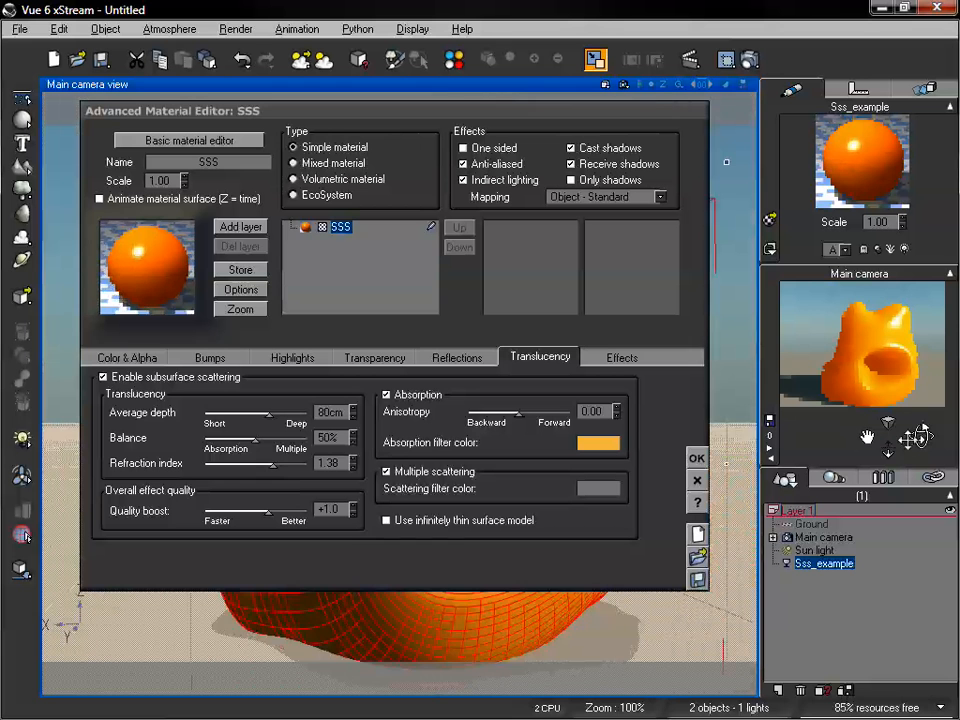
left_click_drag(920, 432, 920, 435)
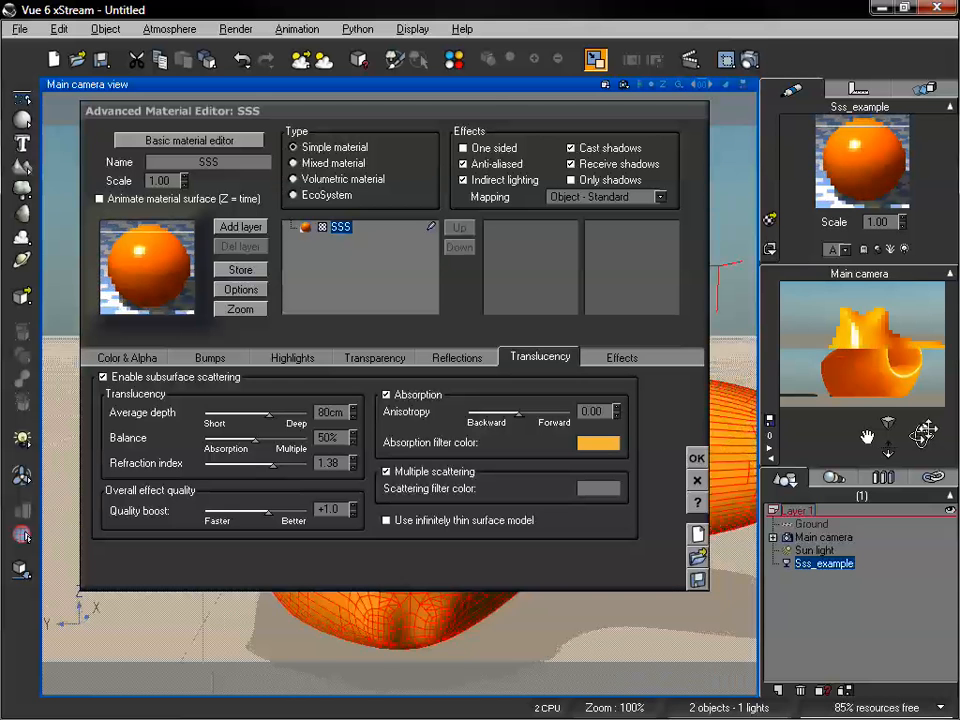
mouse_move(921, 436)
left_mouse_down()
mouse_move(928, 416)
mouse_move(919, 436)
left_mouse_up()
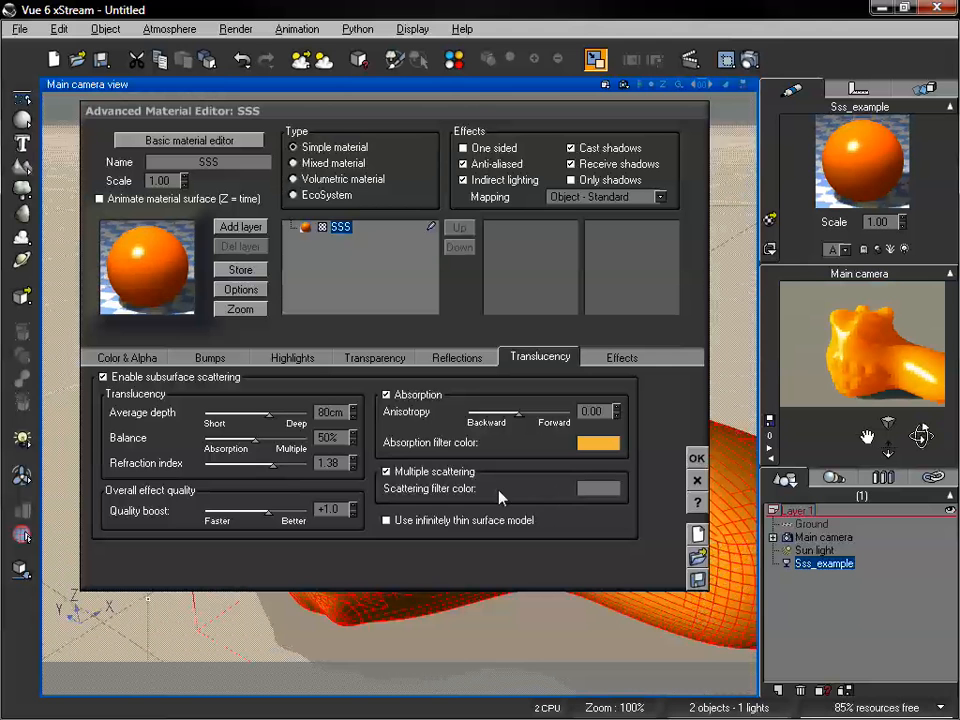
left_click(386, 472)
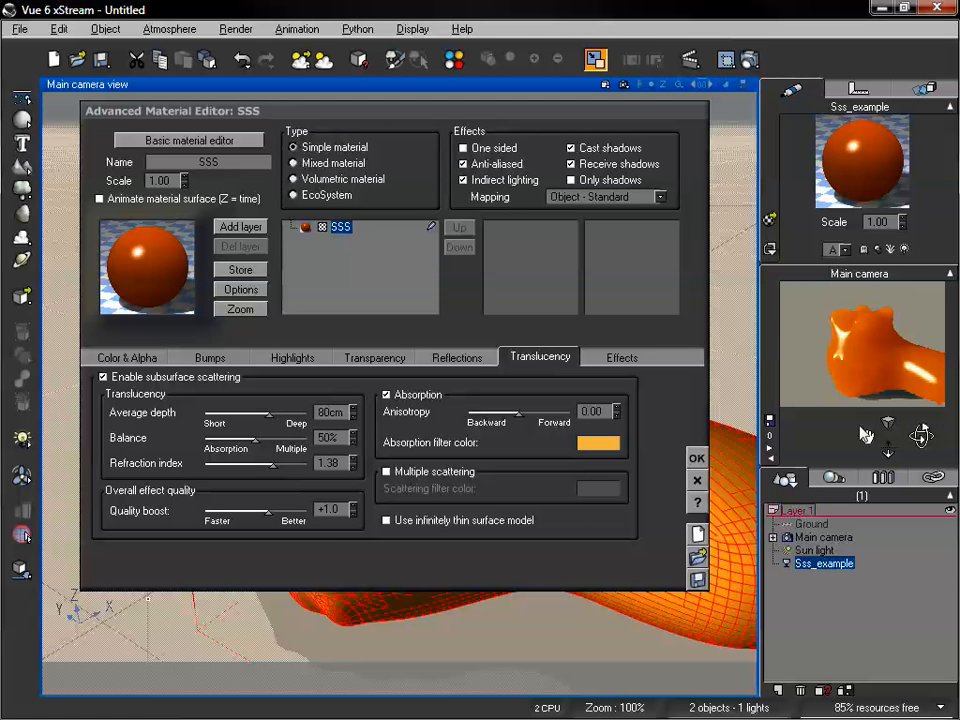
left_click(386, 472)
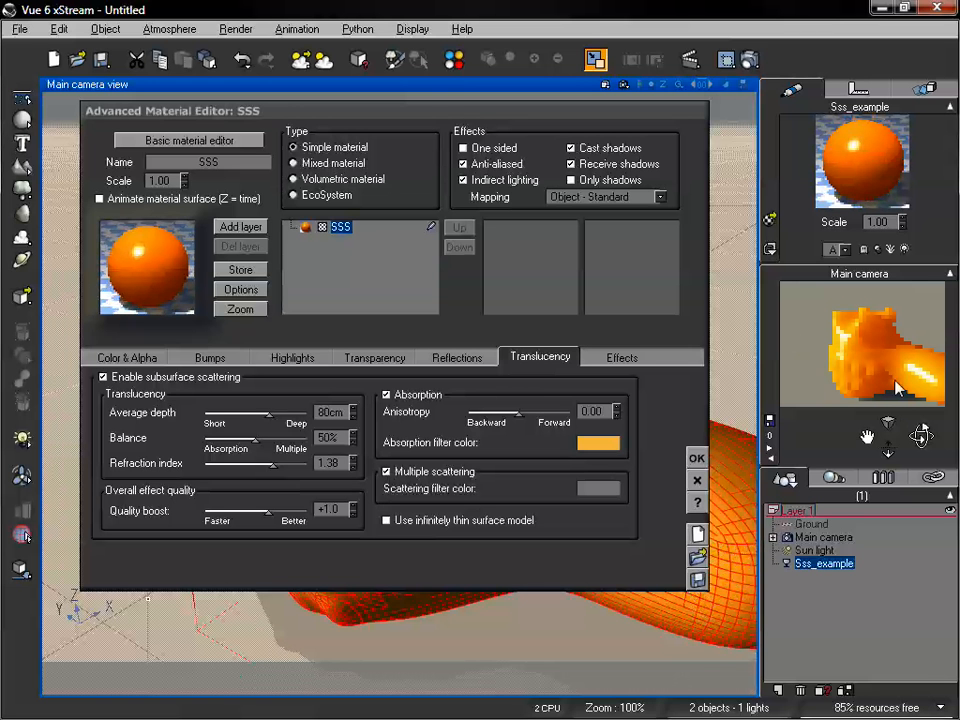
Try a green scattering filter color with red 48, green 204 and blue 35 for multiple scattering.
right_click(598, 491)
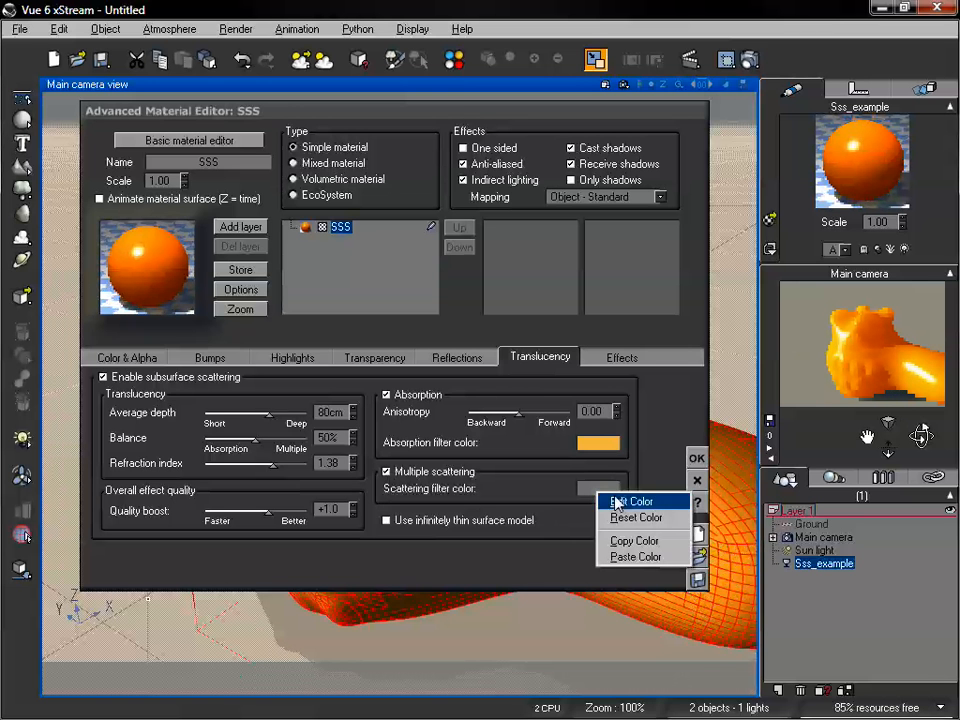
left_click(633, 503)
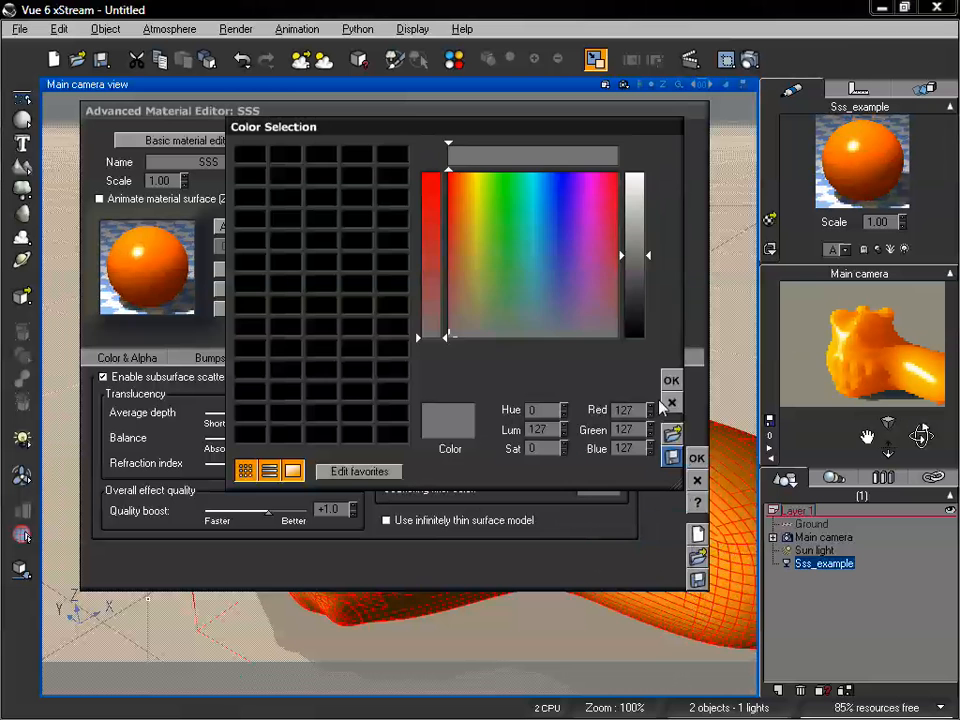
left_click(630, 196)
left_click(516, 221)
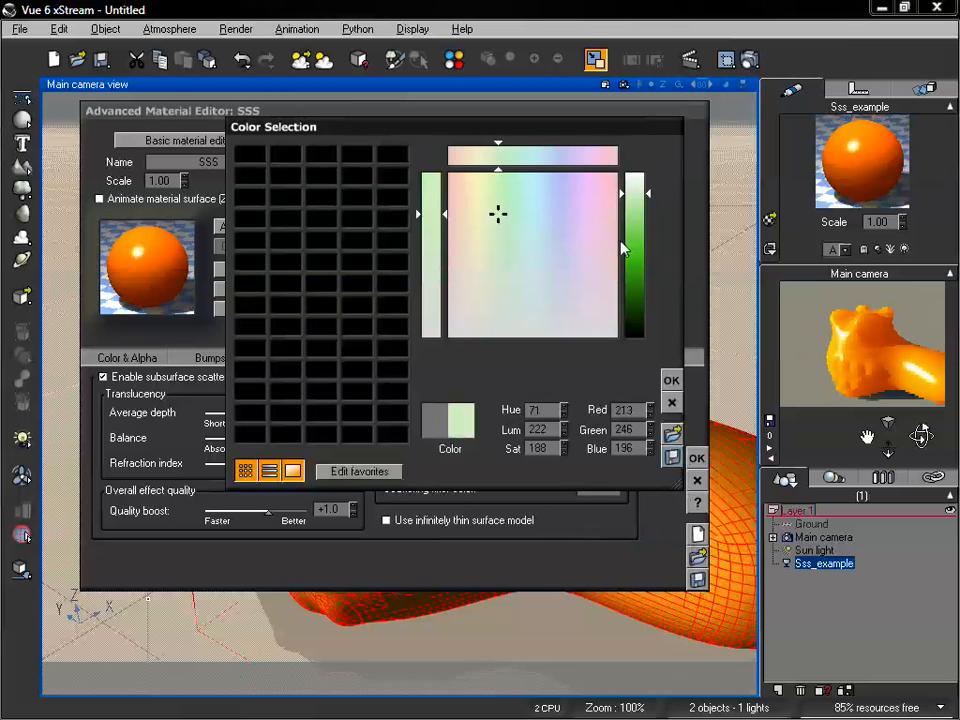
left_click(634, 262)
left_click(671, 380)
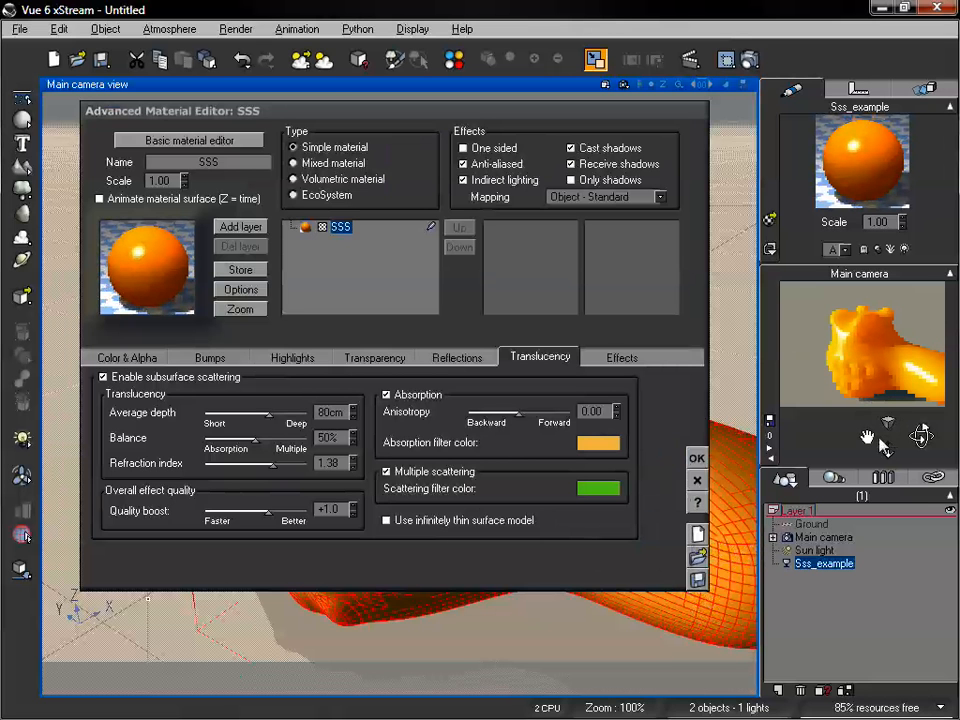
left_click_drag(870, 436, 864, 388)
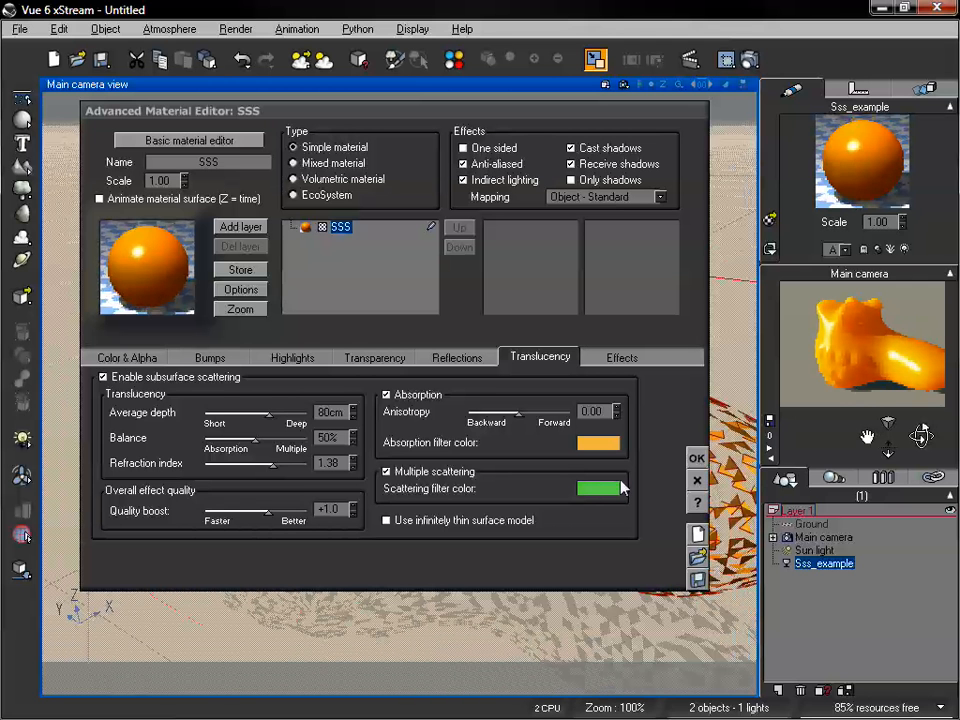
Try a purple scattering filter color with red 157, green 42 and blue 149, and check the object up close.
right_click(594, 492)
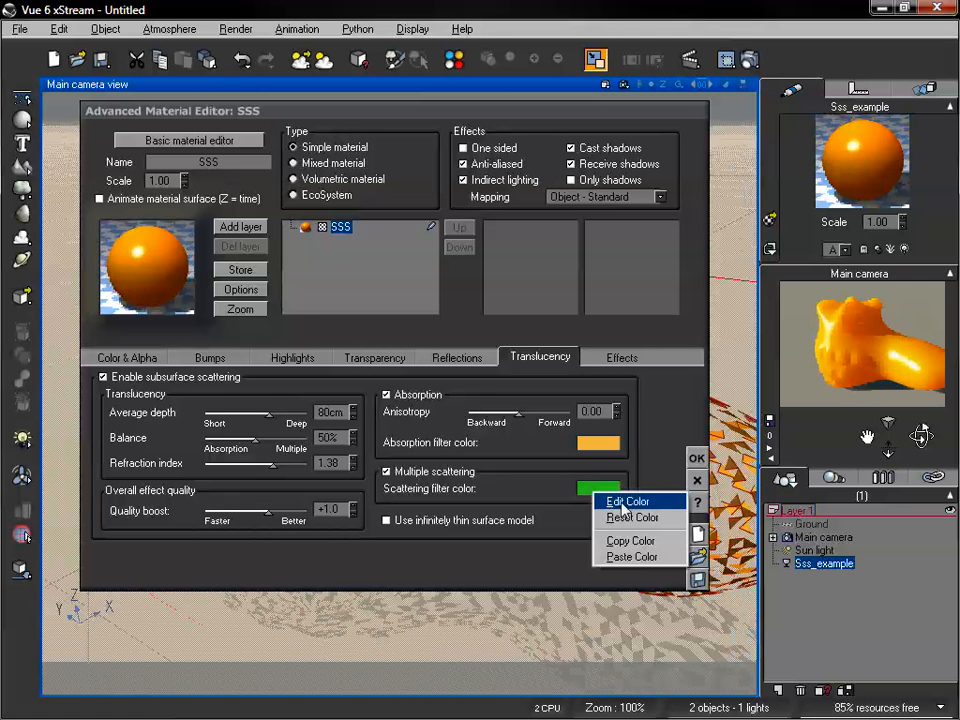
left_click(622, 502)
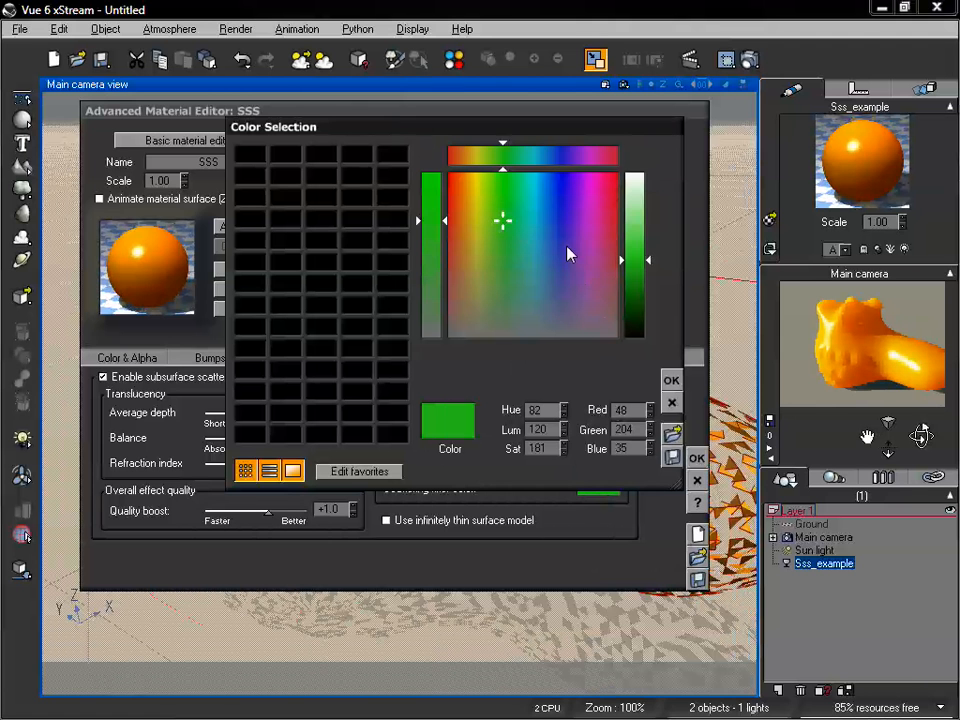
left_click(591, 242)
left_click(640, 274)
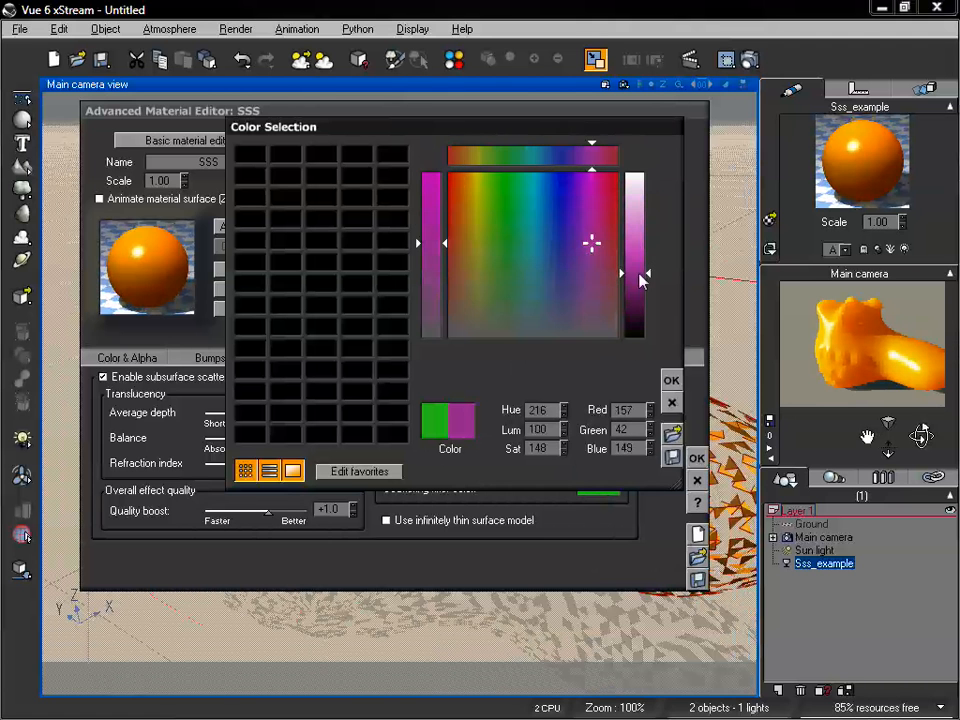
left_click(671, 380)
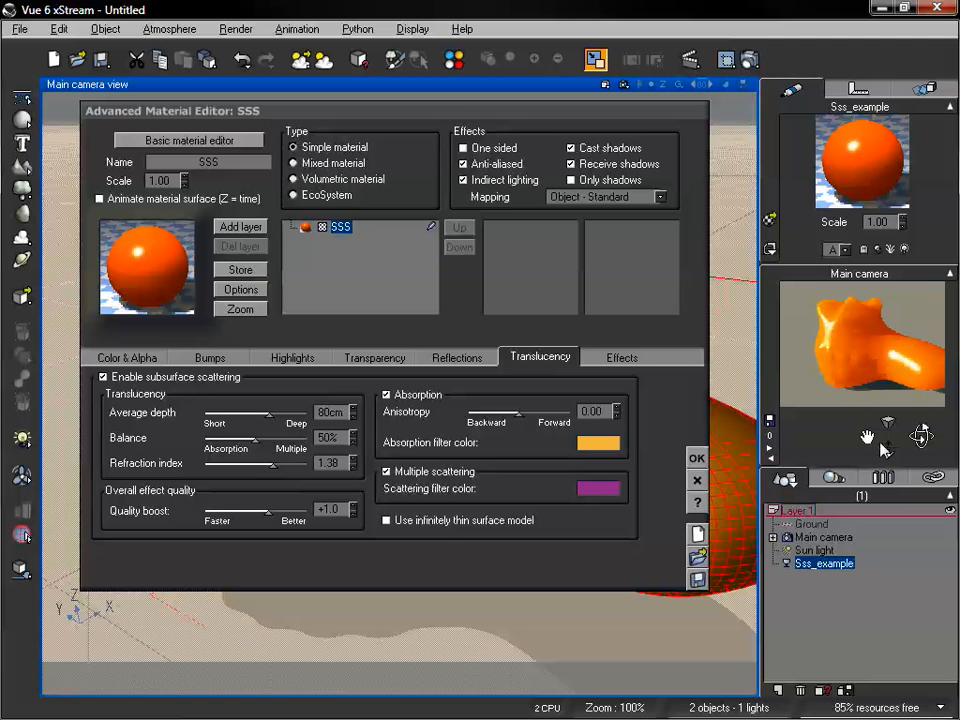
left_click_drag(888, 450, 887, 447)
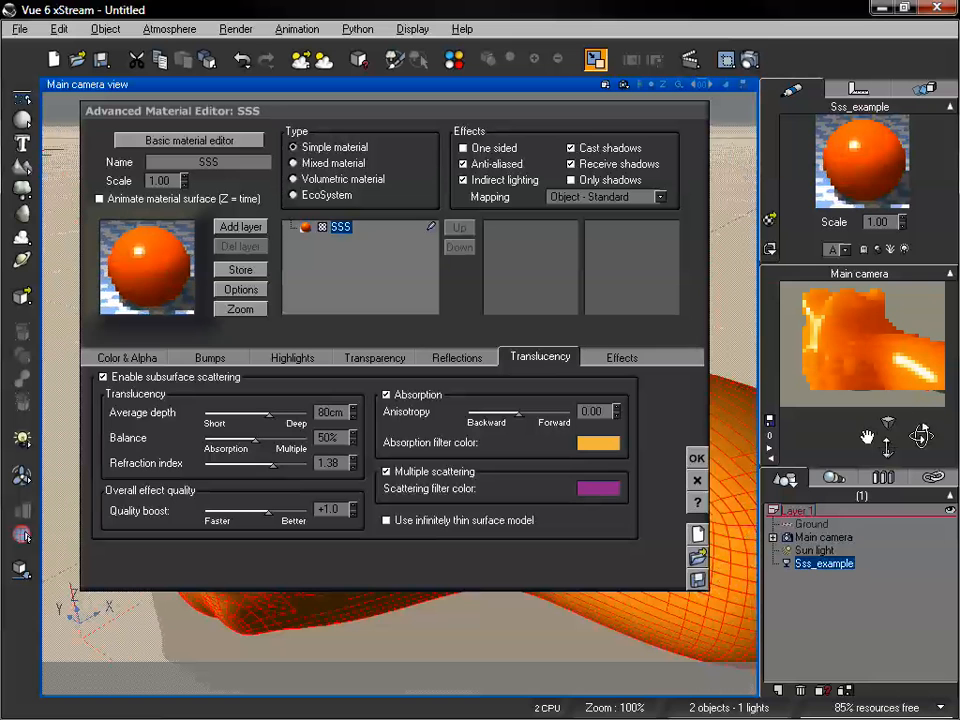
Set the multiple scattering filter color to a dark navy blue.
right_click(620, 495)
left_click(645, 506)
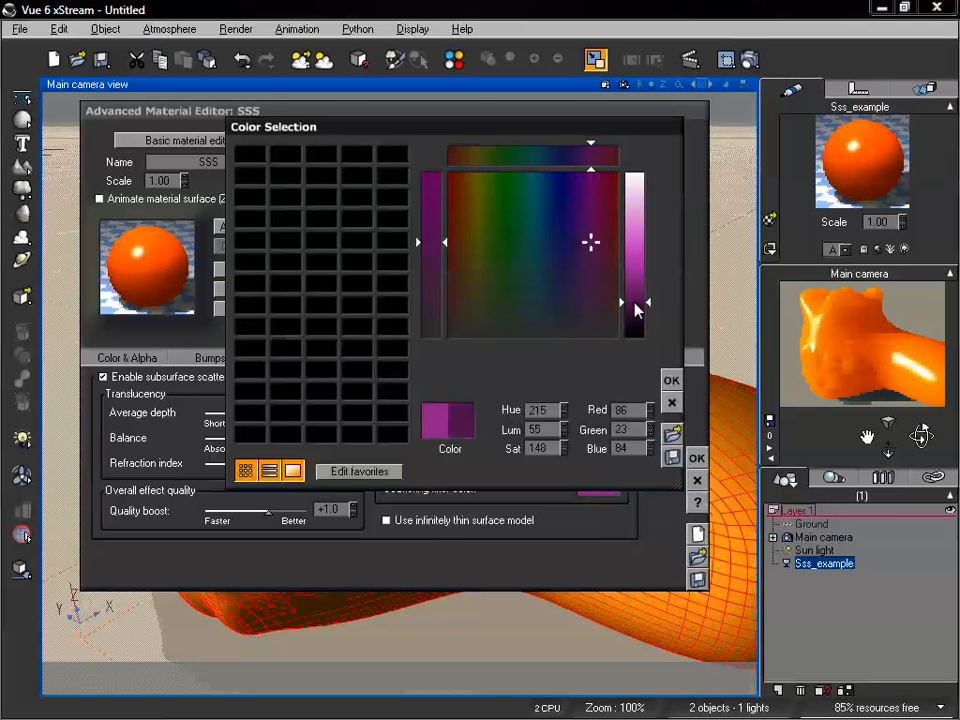
left_click(560, 251)
left_click(671, 380)
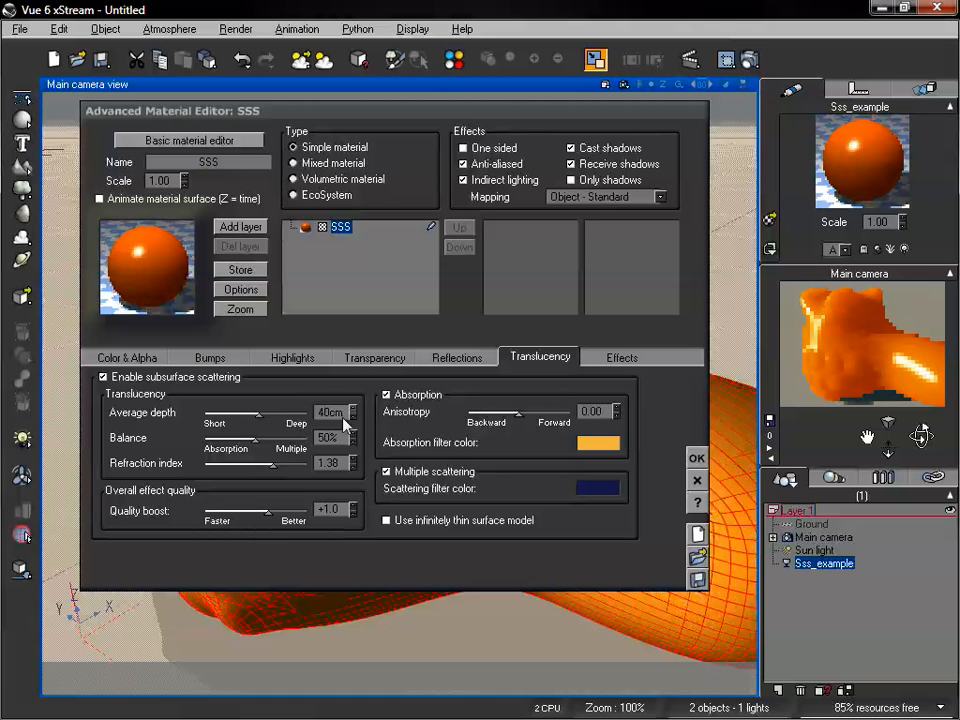
Test average translucency depths of 4.15 m and 3.8 cm, and set the average depth to 35 cm.
left_click_drag(264, 412, 295, 413)
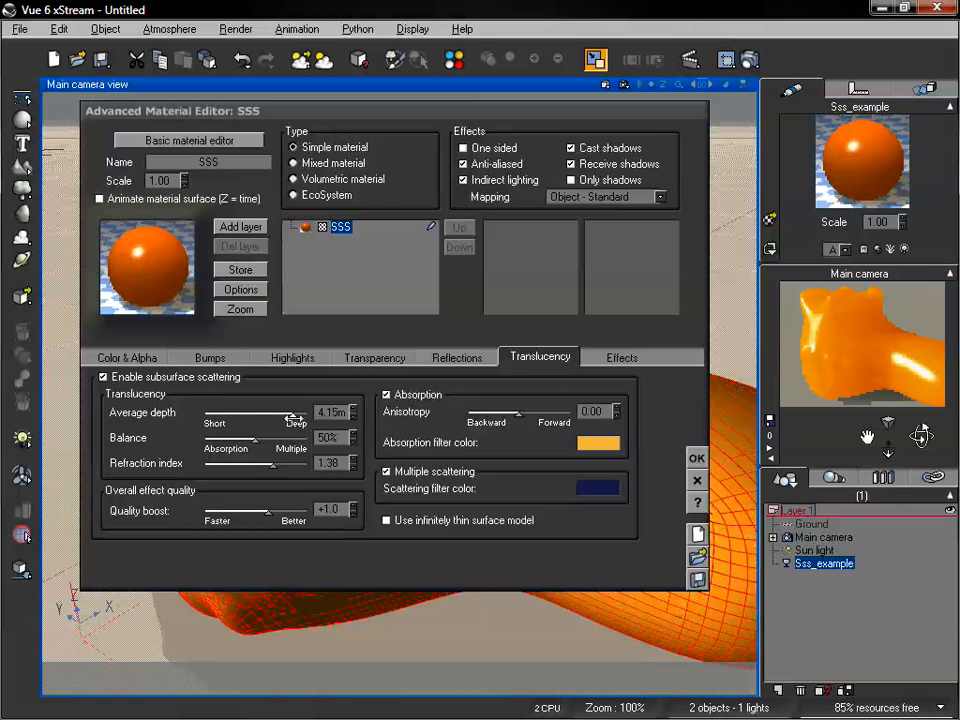
left_click_drag(295, 419, 228, 411)
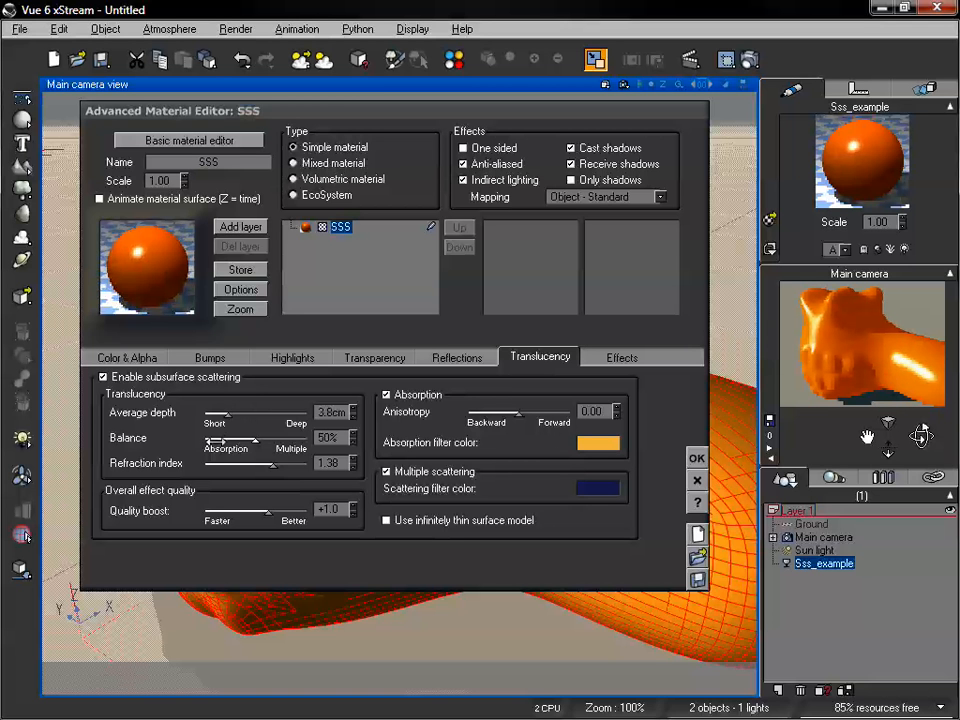
left_click_drag(229, 412, 265, 410)
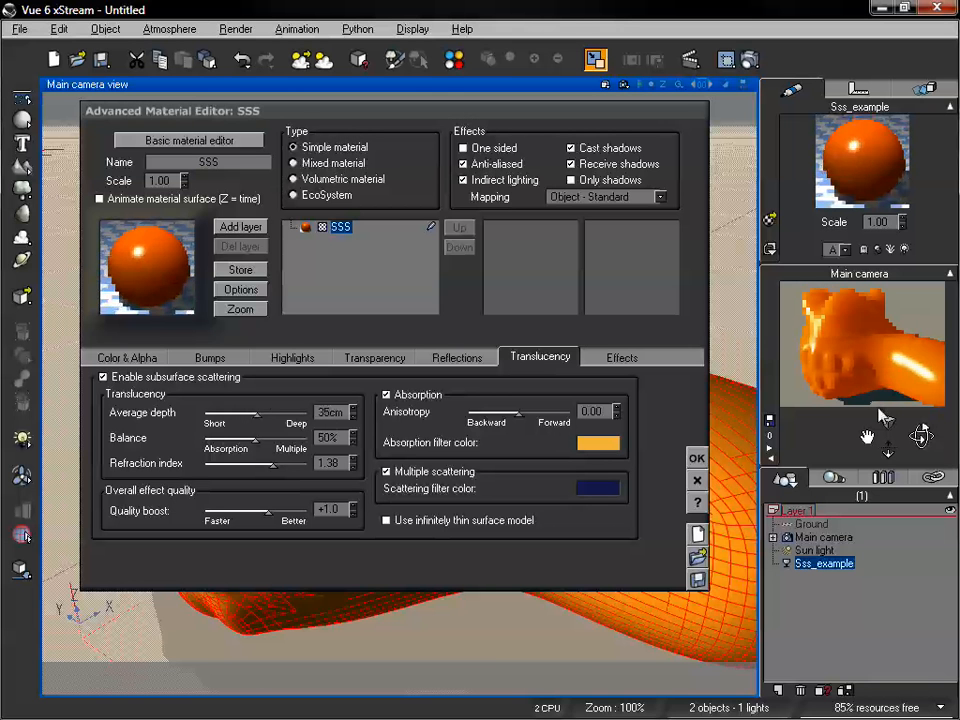
left_click_drag(889, 448, 893, 451)
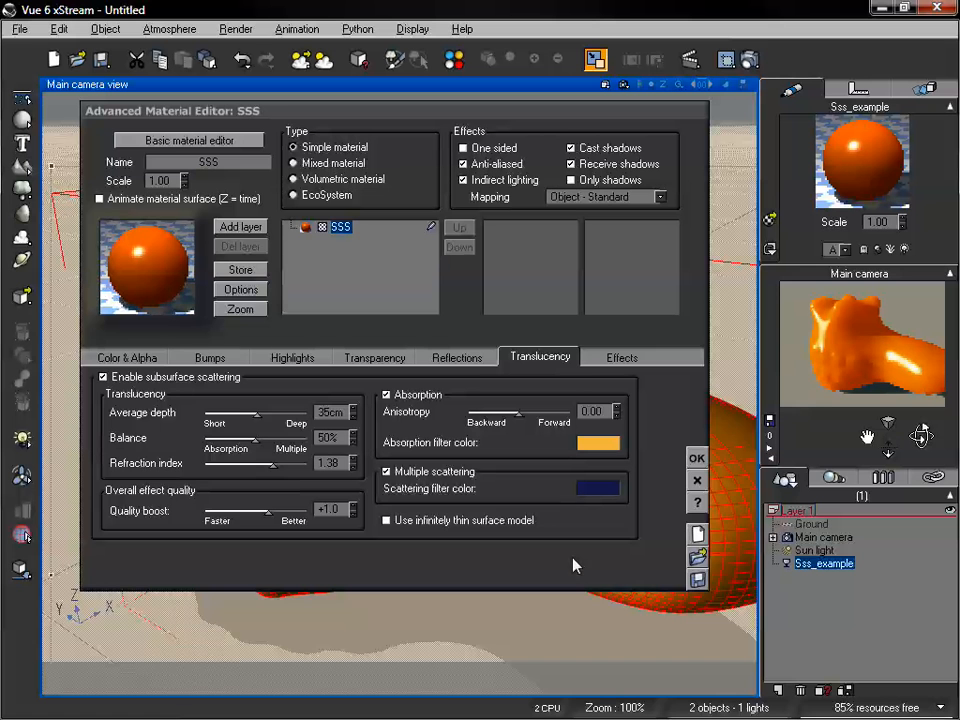
Try the infinitely thin surface model, examine the object from several sides, and turn the option off again.
left_click(425, 524)
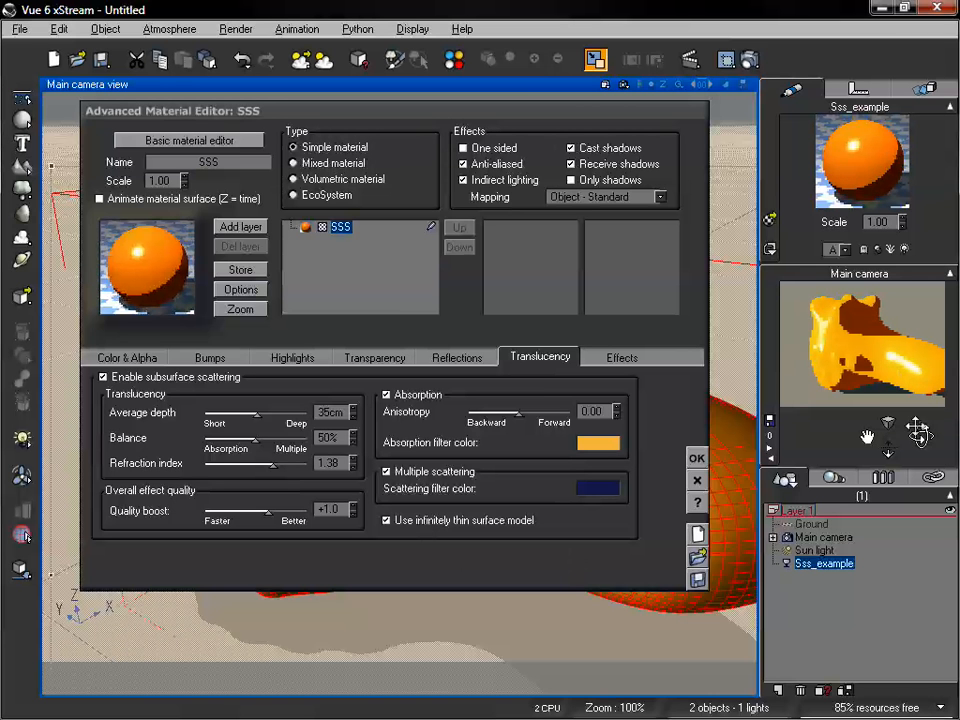
left_click_drag(920, 435, 893, 450)
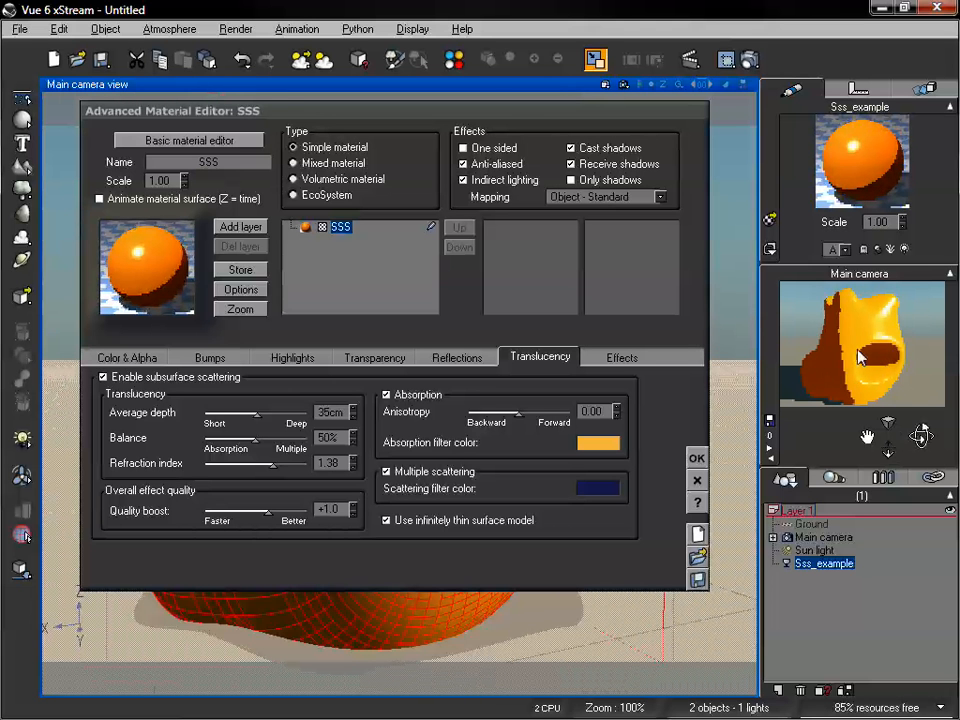
left_click_drag(913, 442, 785, 442)
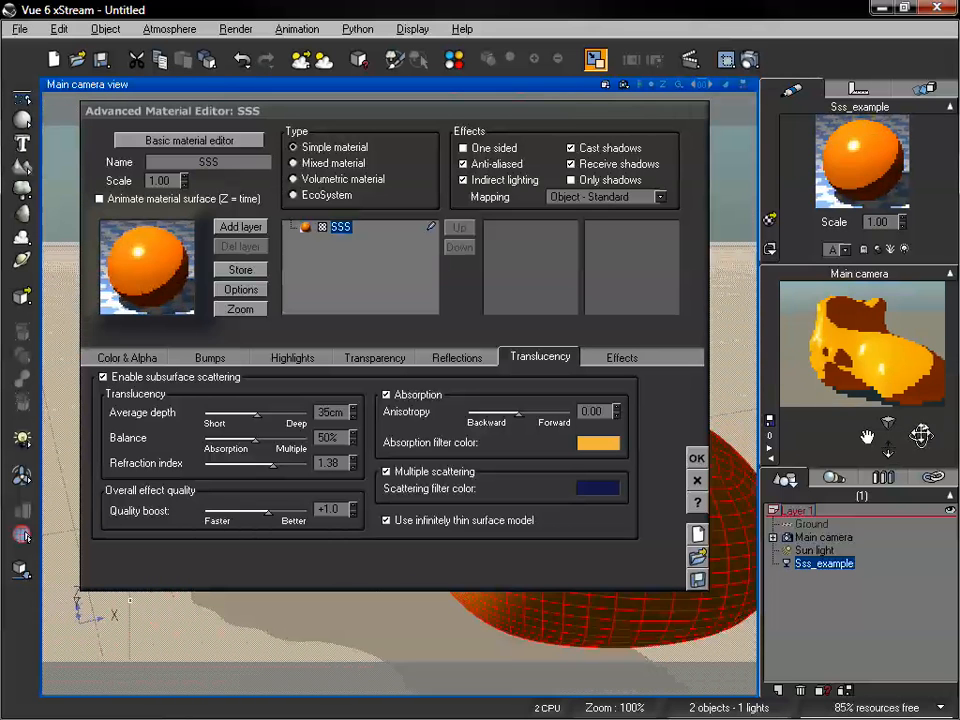
left_click_drag(917, 434, 943, 445)
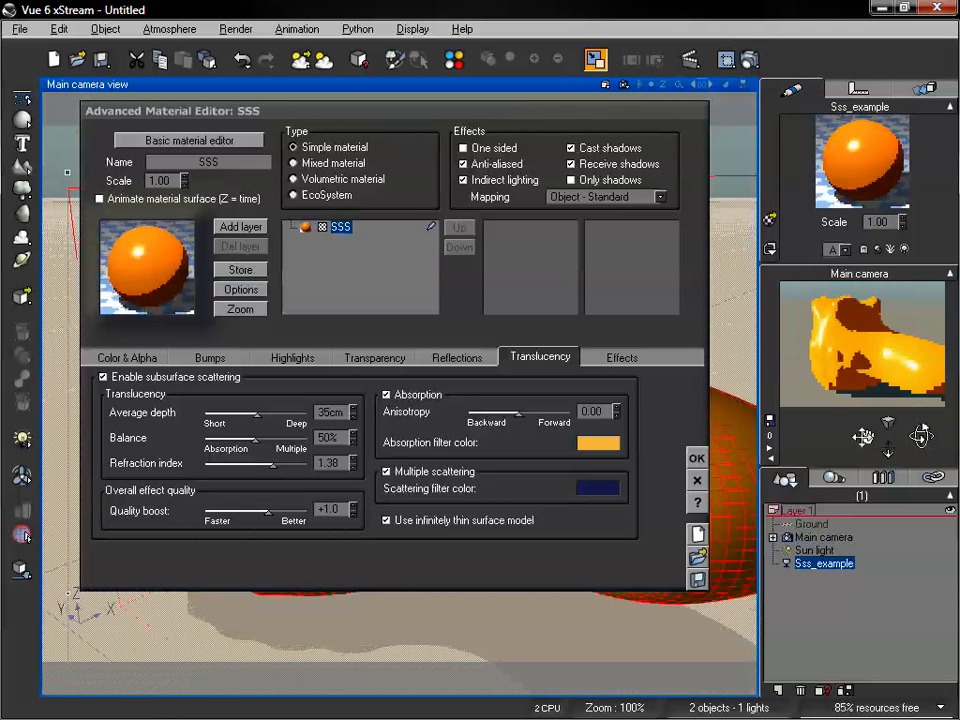
left_click_drag(867, 439, 884, 449)
left_click(386, 520)
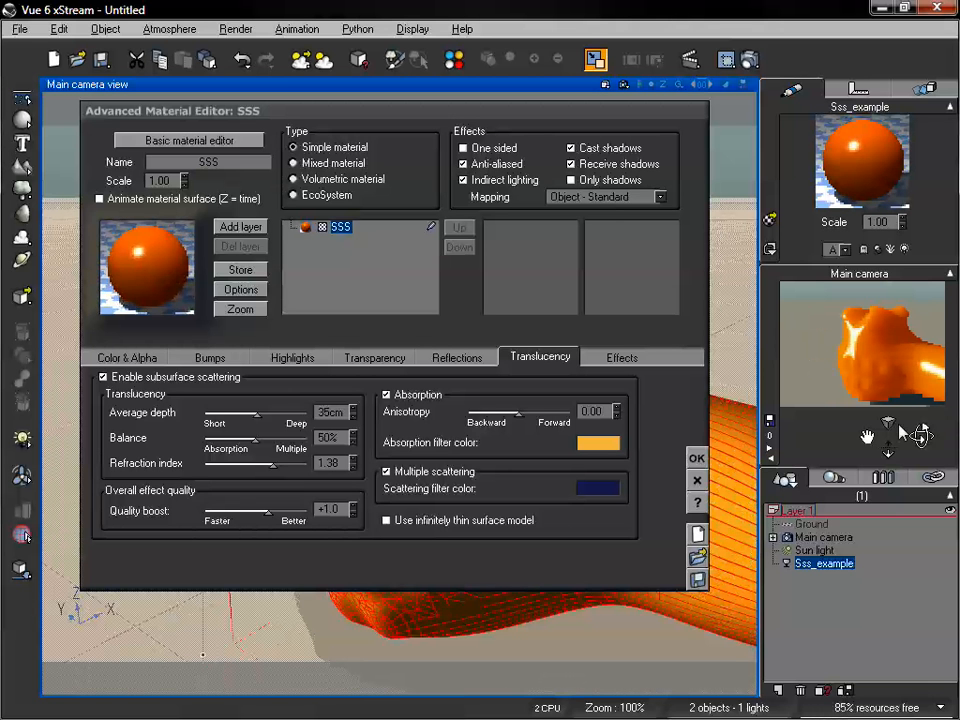
Accept the SSS material changes and place a new point light inside the hollow of the Sss_example object.
left_click(697, 458)
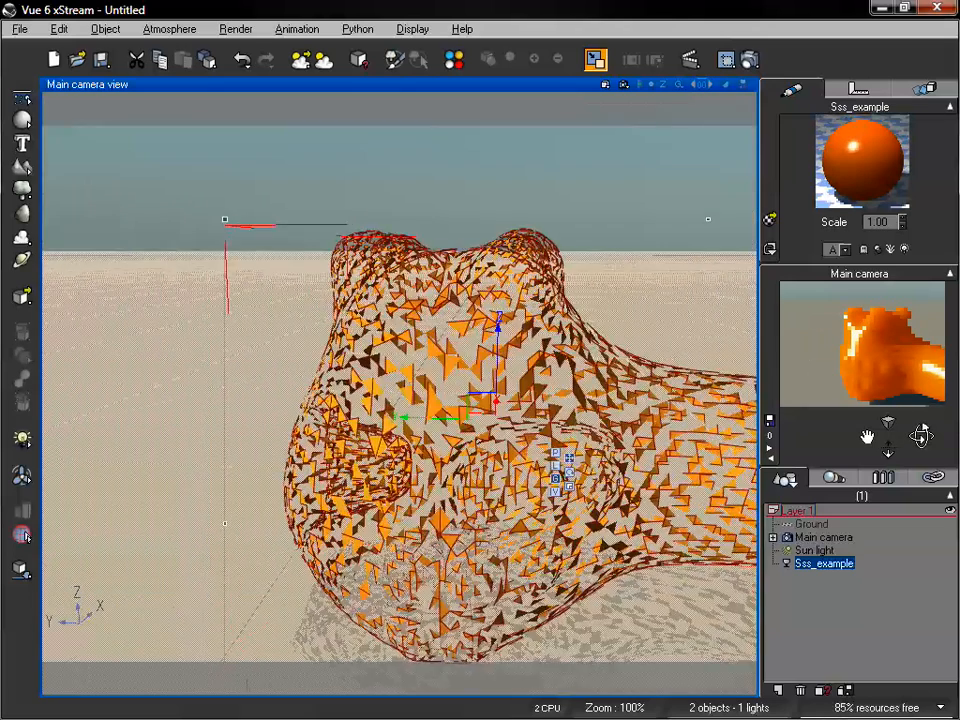
mouse_move(230, 505)
middle_mouse_down()
mouse_move(365, 530)
mouse_move(380, 499)
middle_mouse_up()
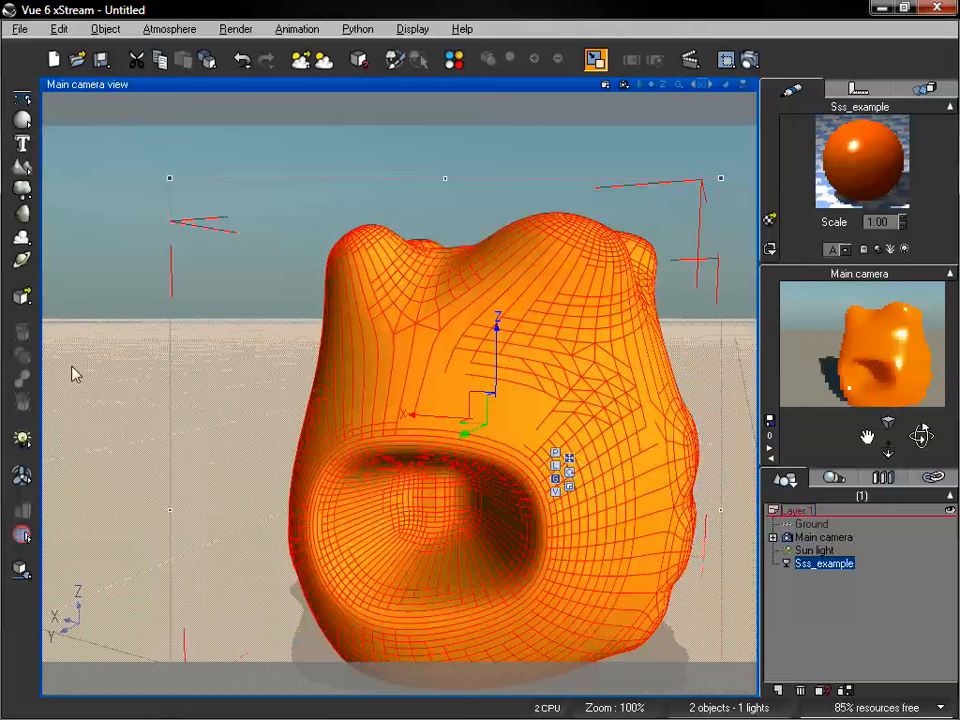
left_click(21, 439)
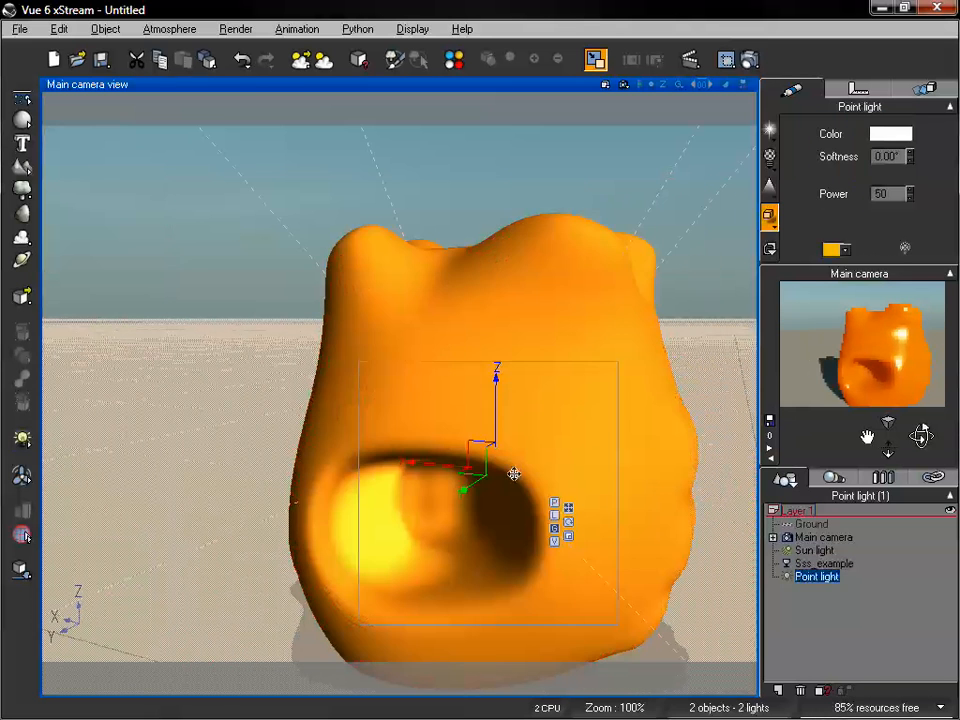
left_click_drag(496, 402, 496, 437)
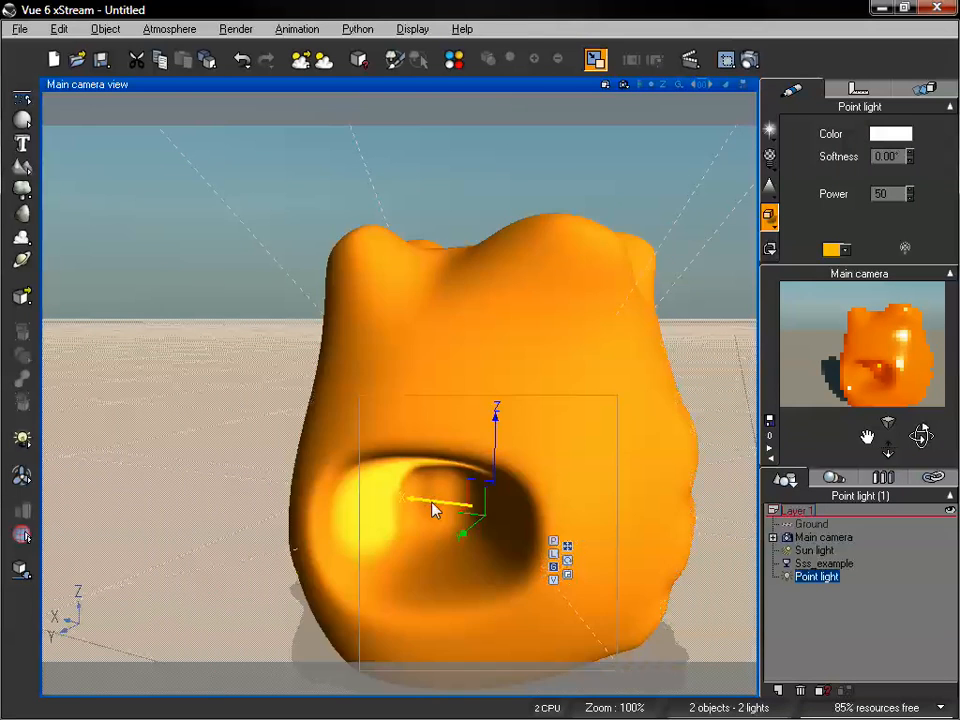
left_click_drag(435, 508, 384, 561)
left_click_drag(408, 455, 408, 449)
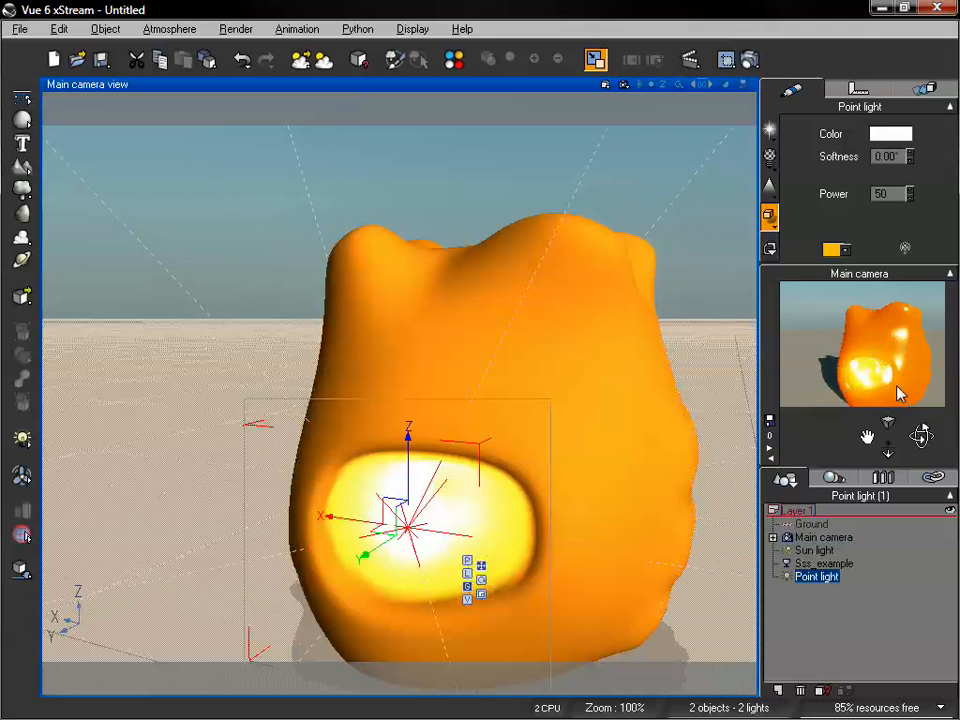
Reopen the SSS material of the Sss_example object and test average translucency depths of 1.83 m and 6.44 m.
left_click_drag(922, 434, 921, 436)
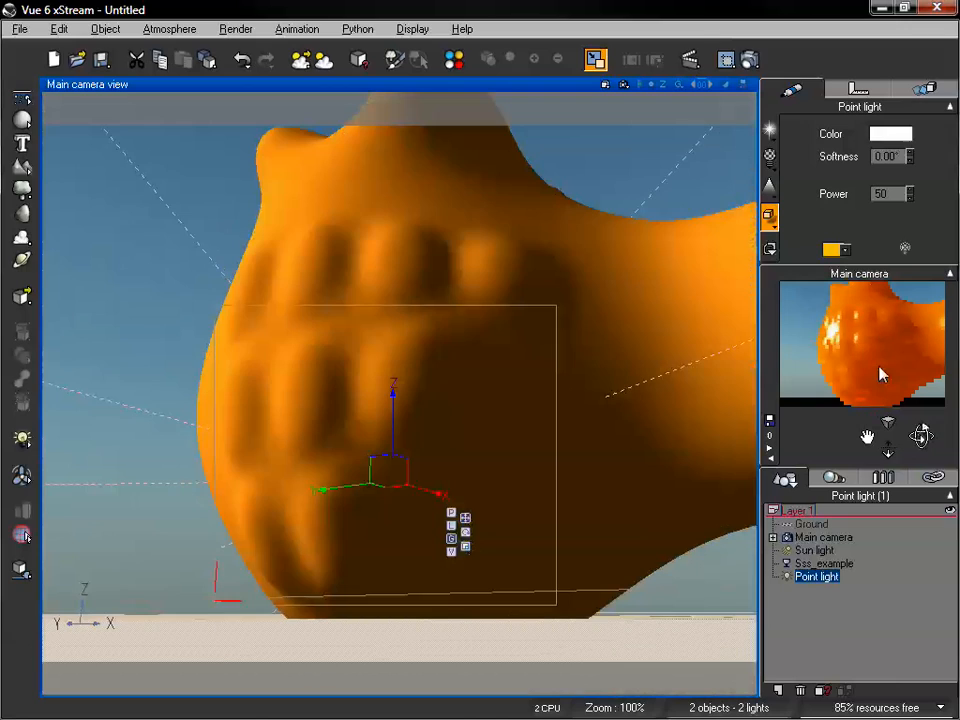
left_click_drag(921, 434, 921, 434)
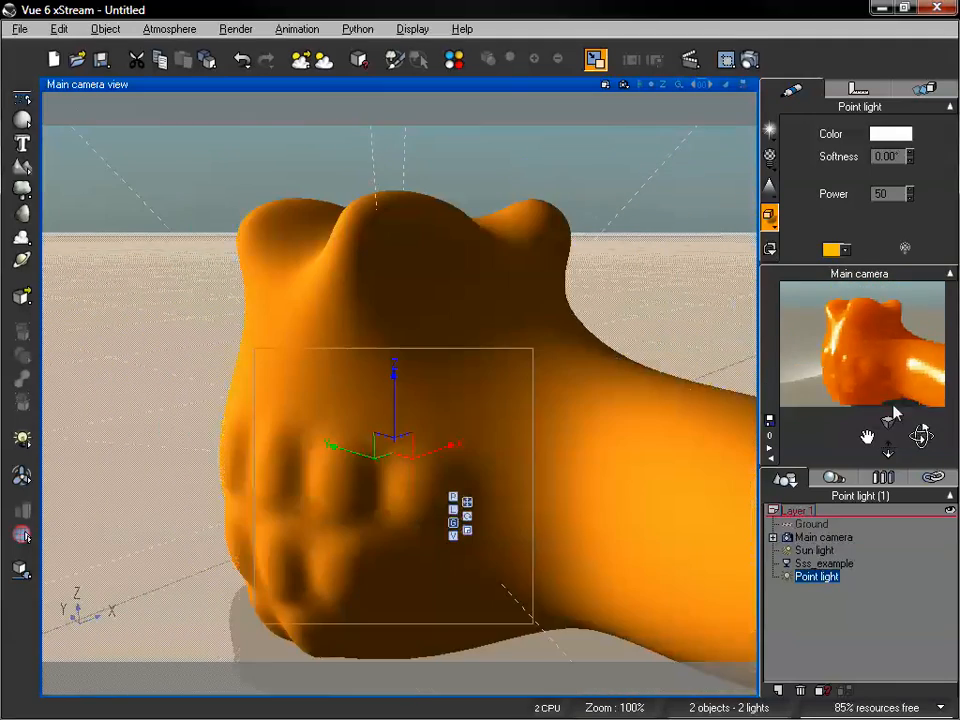
left_click(824, 563)
double_click(868, 189)
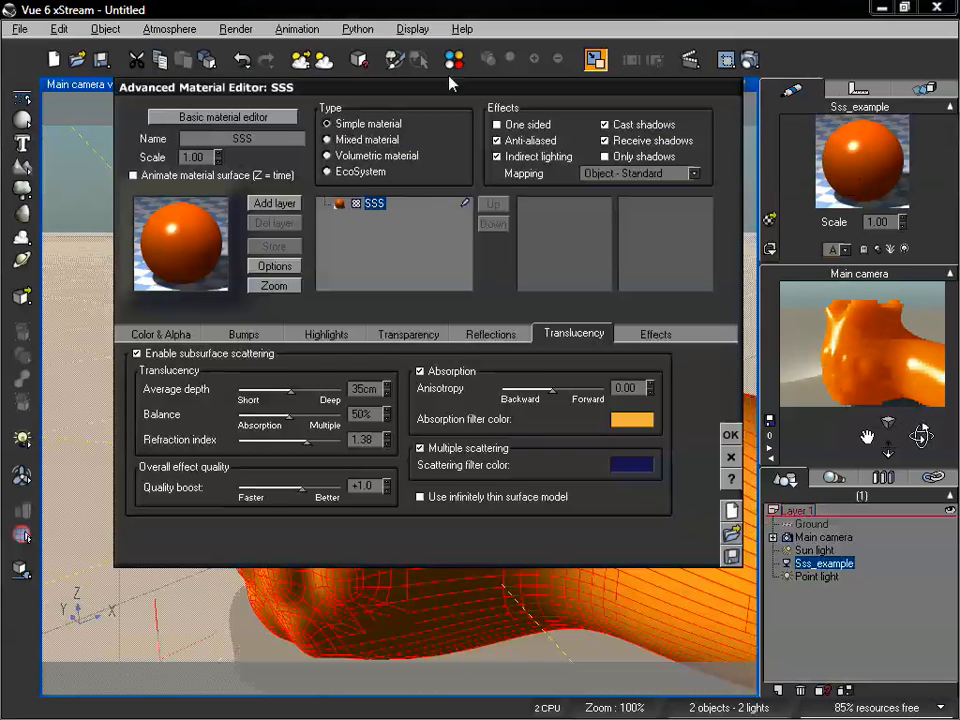
left_click_drag(452, 88, 380, 91)
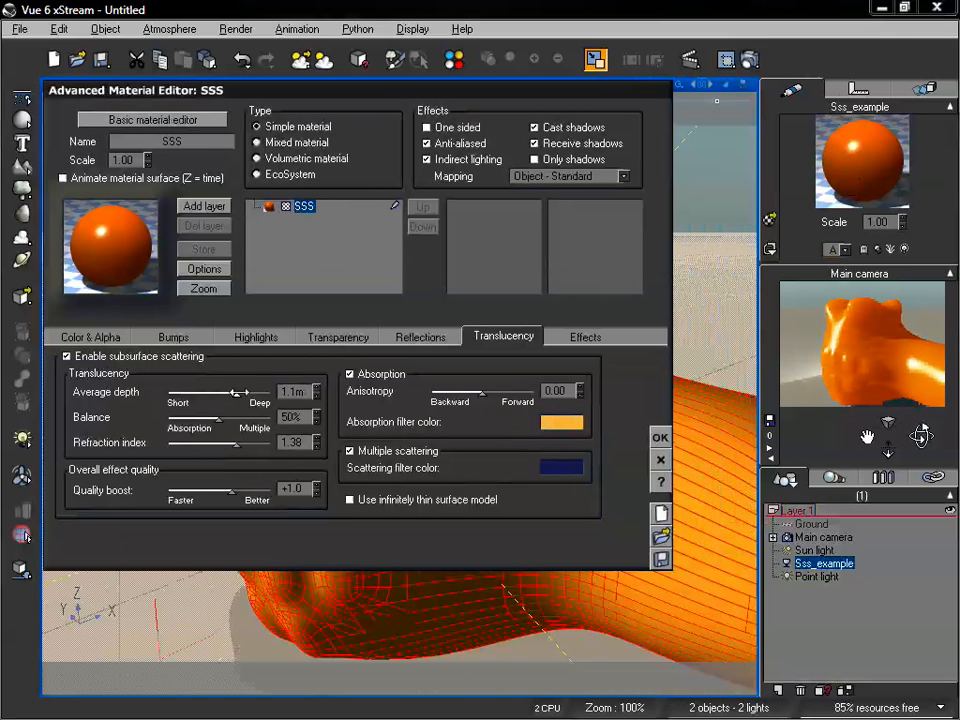
left_click_drag(235, 392, 243, 392)
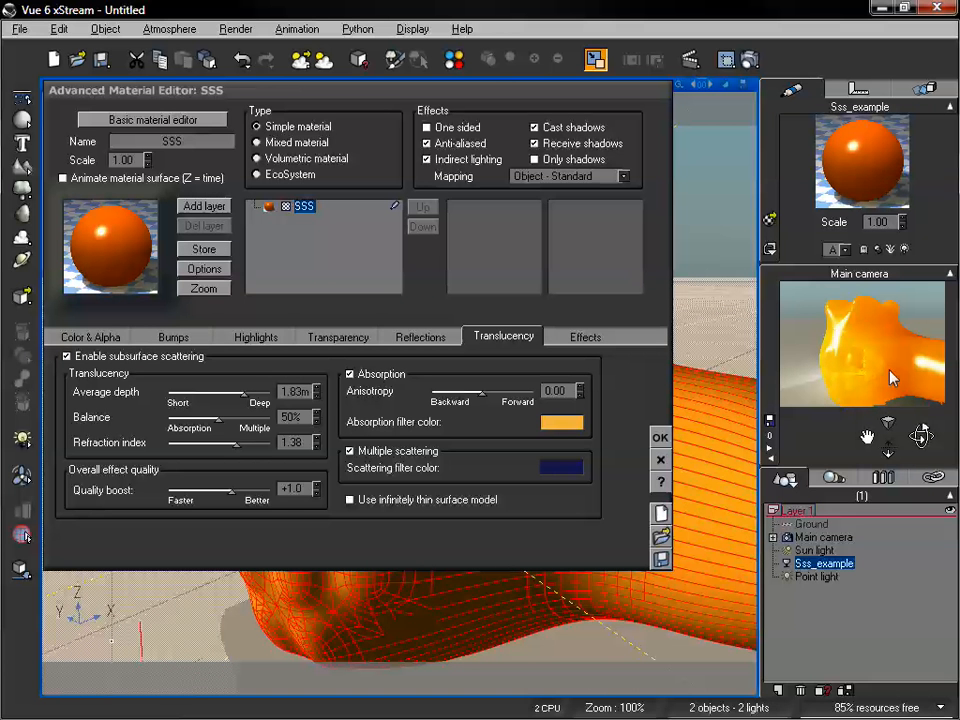
left_click_drag(918, 434, 916, 437)
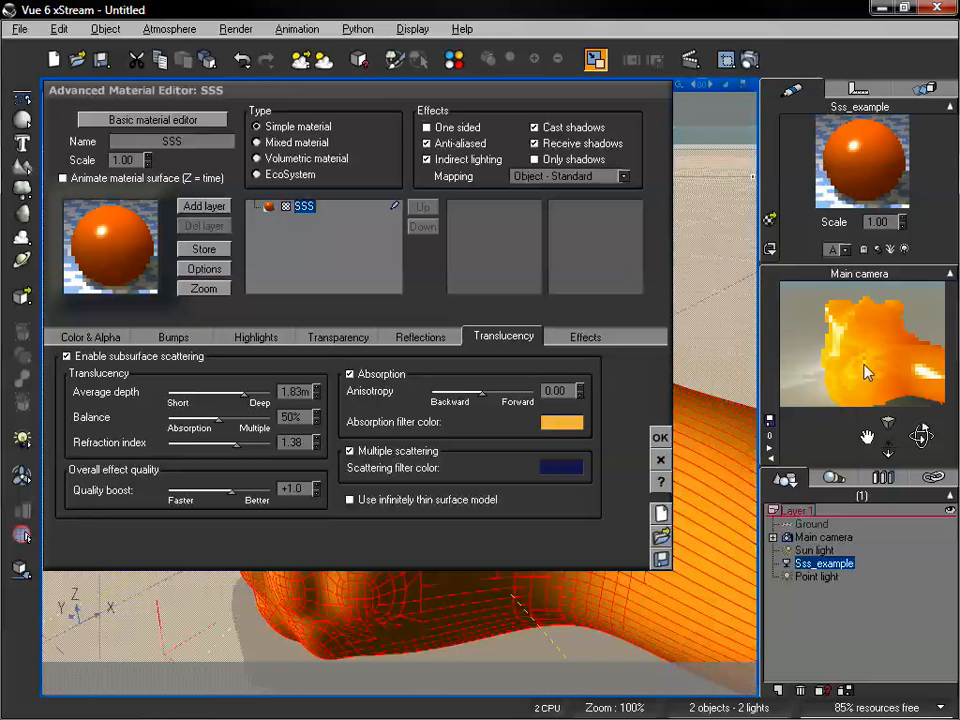
left_click_drag(243, 396, 263, 396)
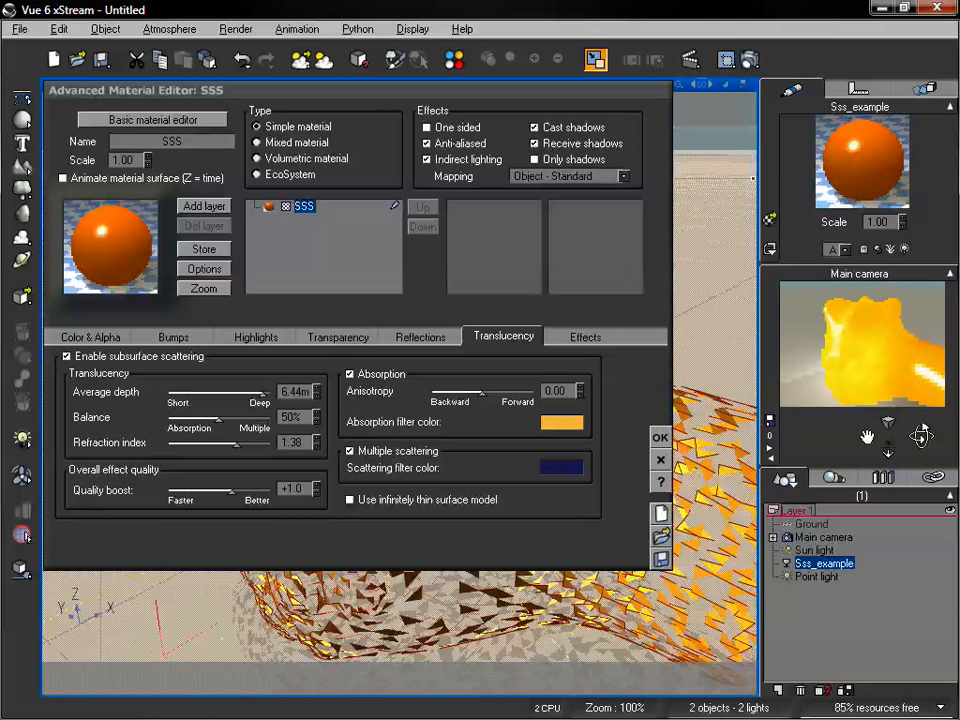
Set the absorption anisotropy to 0.55 and the average depth to 2.84 m, and examine the object from several sides.
left_click_drag(482, 390, 509, 391)
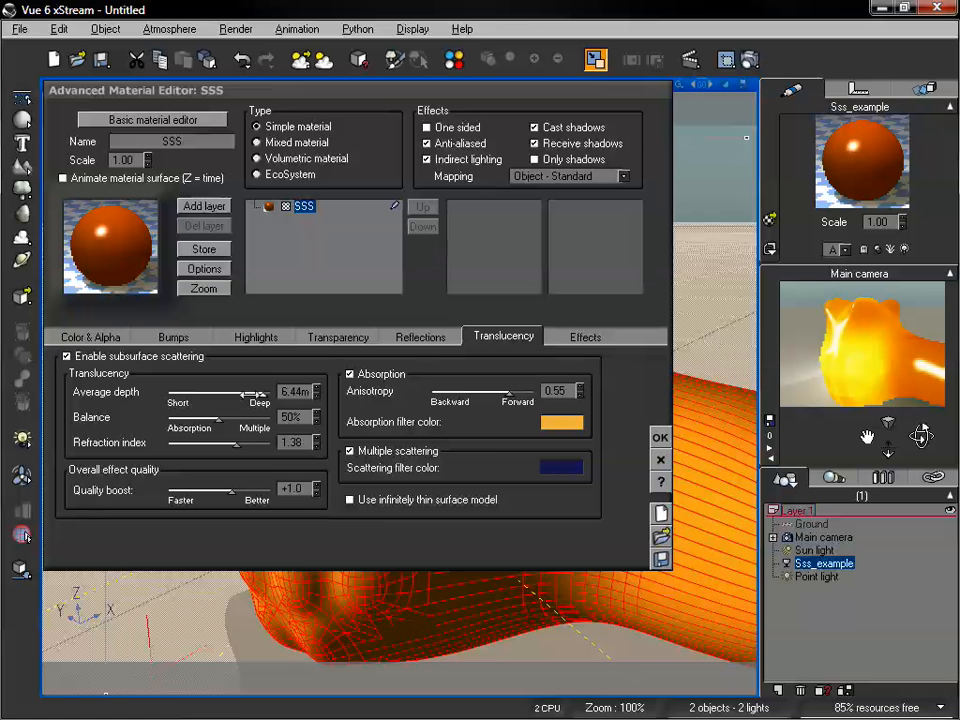
left_click_drag(258, 394, 251, 394)
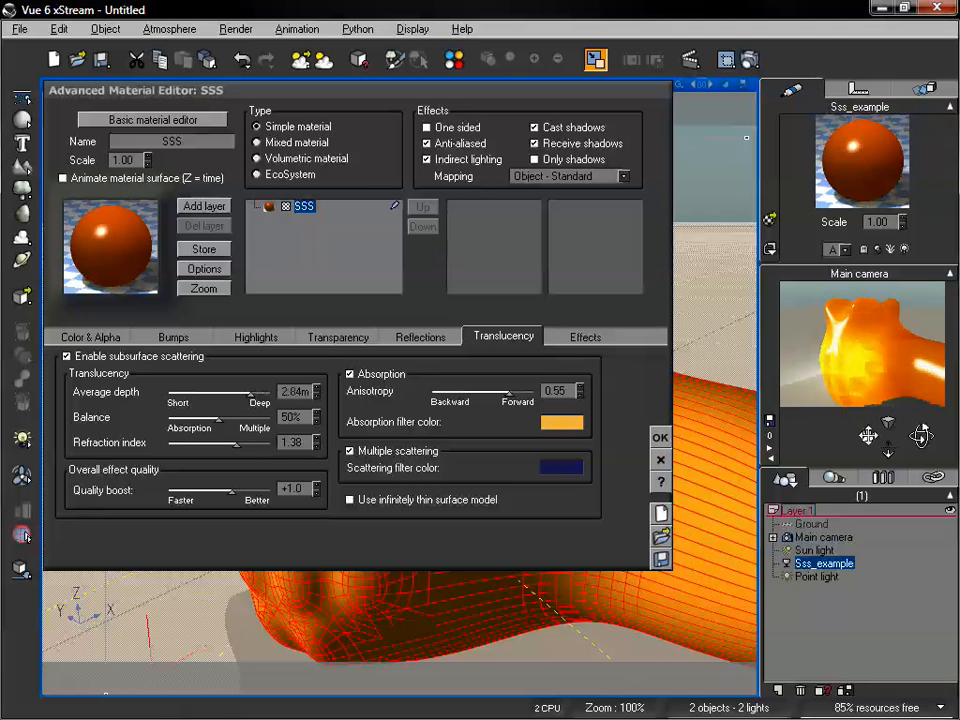
left_click_drag(868, 436, 866, 437)
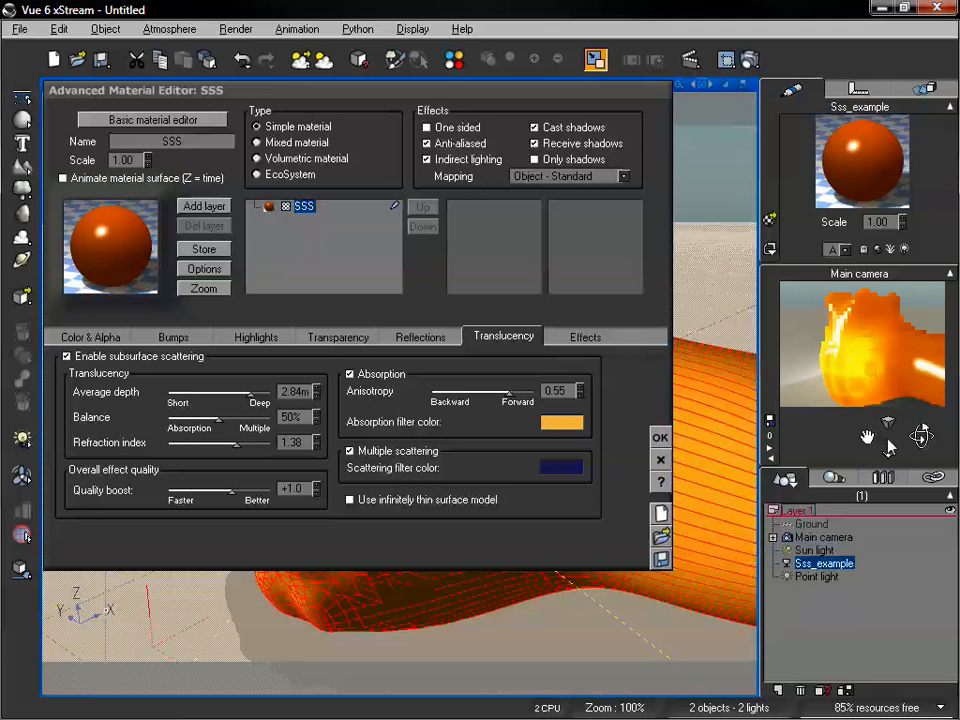
left_click_drag(921, 436, 922, 435)
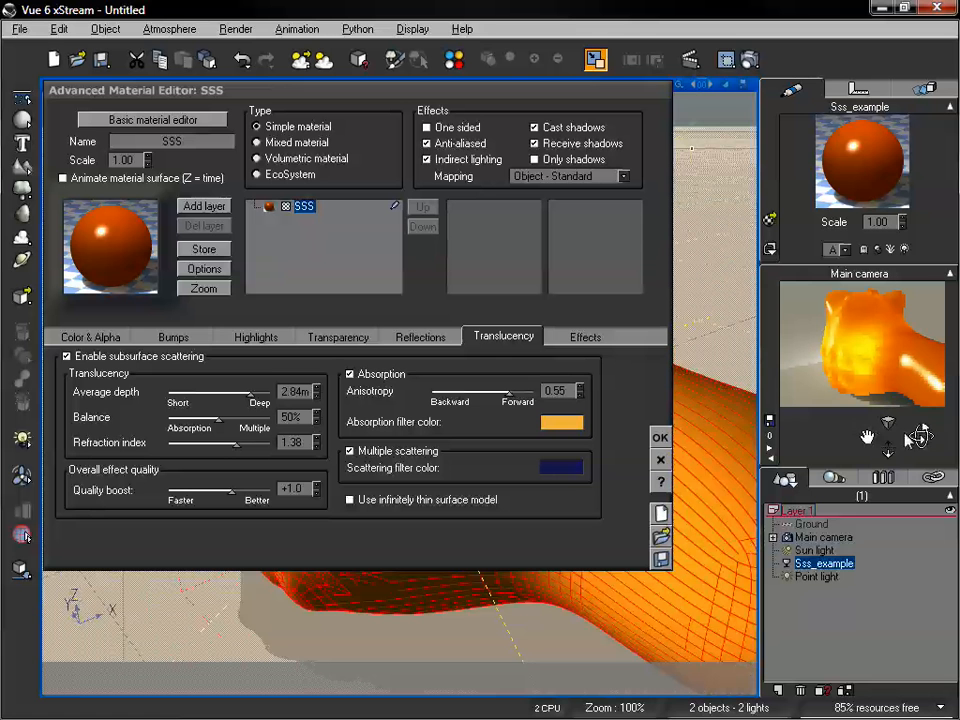
left_click_drag(890, 449, 889, 452)
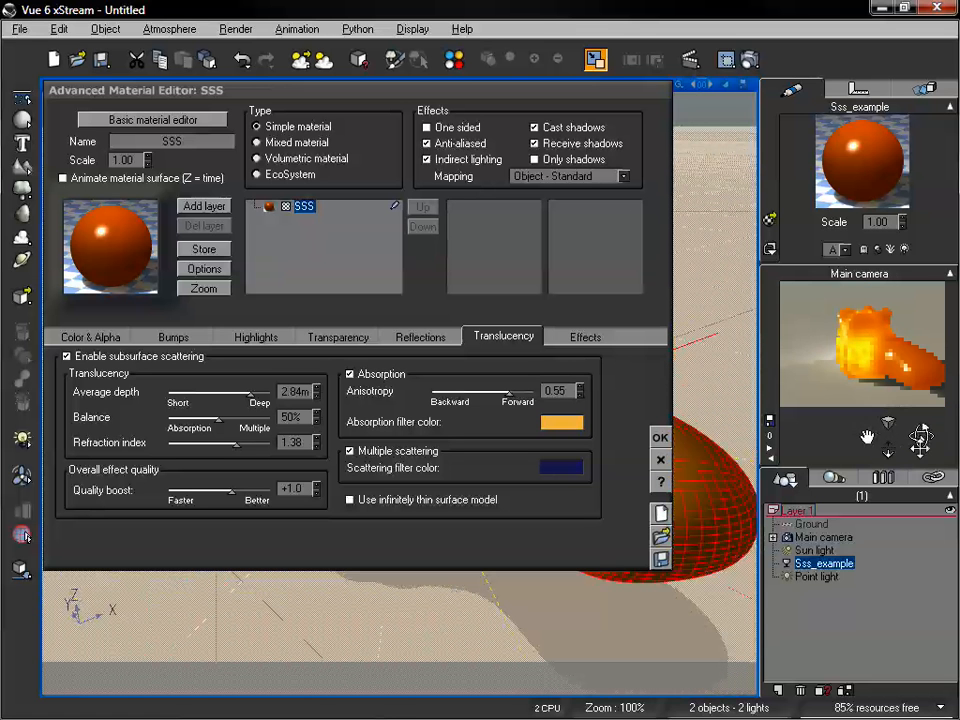
left_click_drag(921, 434, 922, 433)
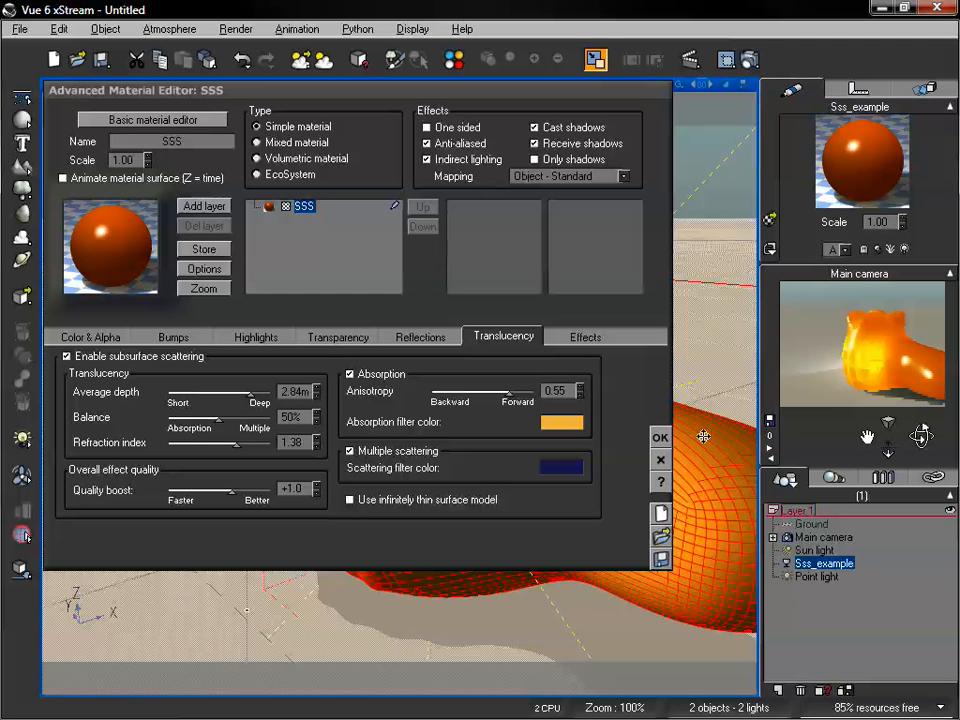
Browse the SubSurface Scattering material collection and apply the Ruby preset to the Sss_example object.
left_click(771, 220)
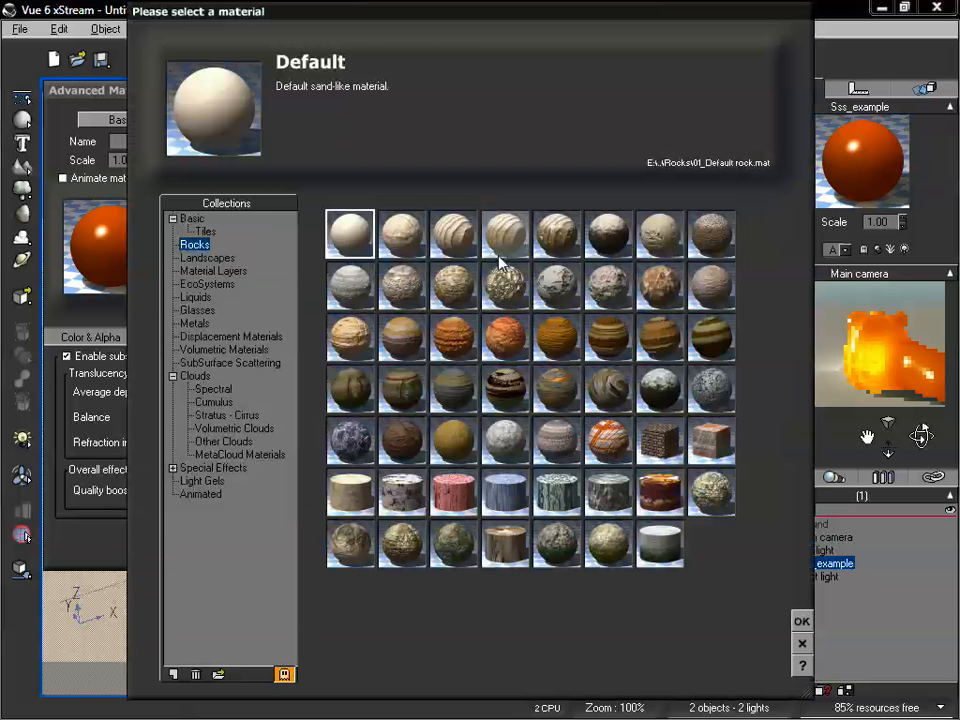
left_click(262, 362)
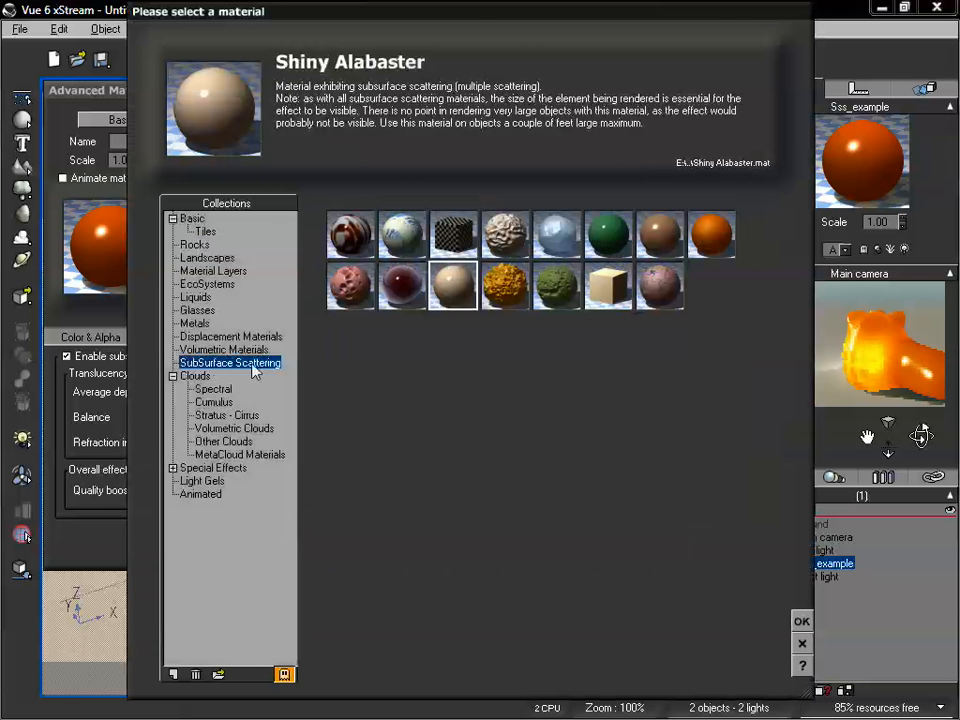
left_click(400, 232)
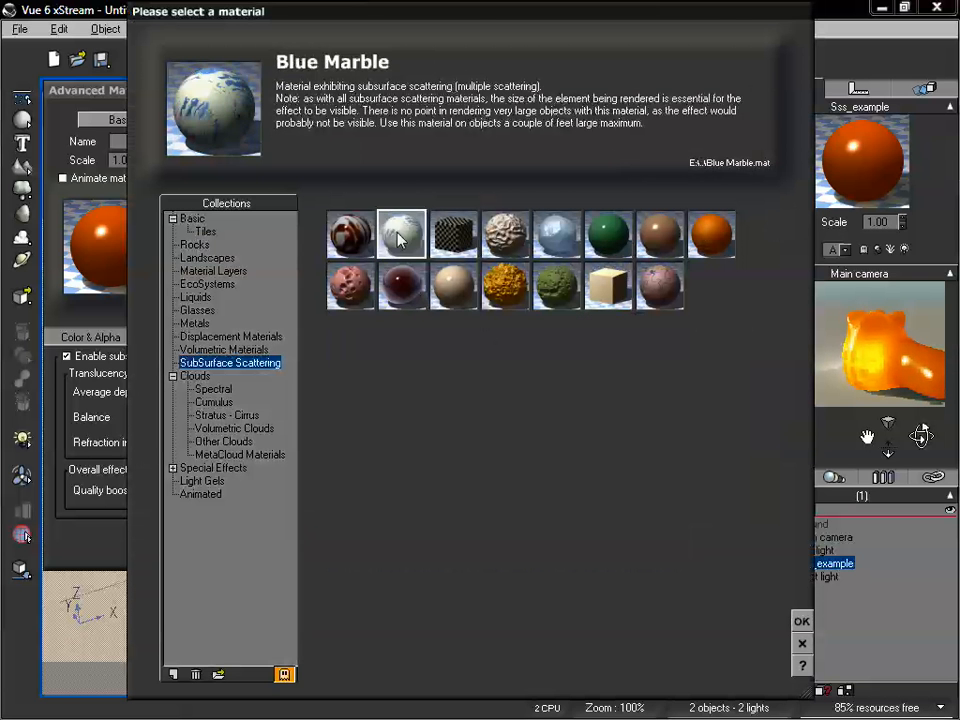
left_click(500, 237)
left_click(553, 232)
left_click(457, 295)
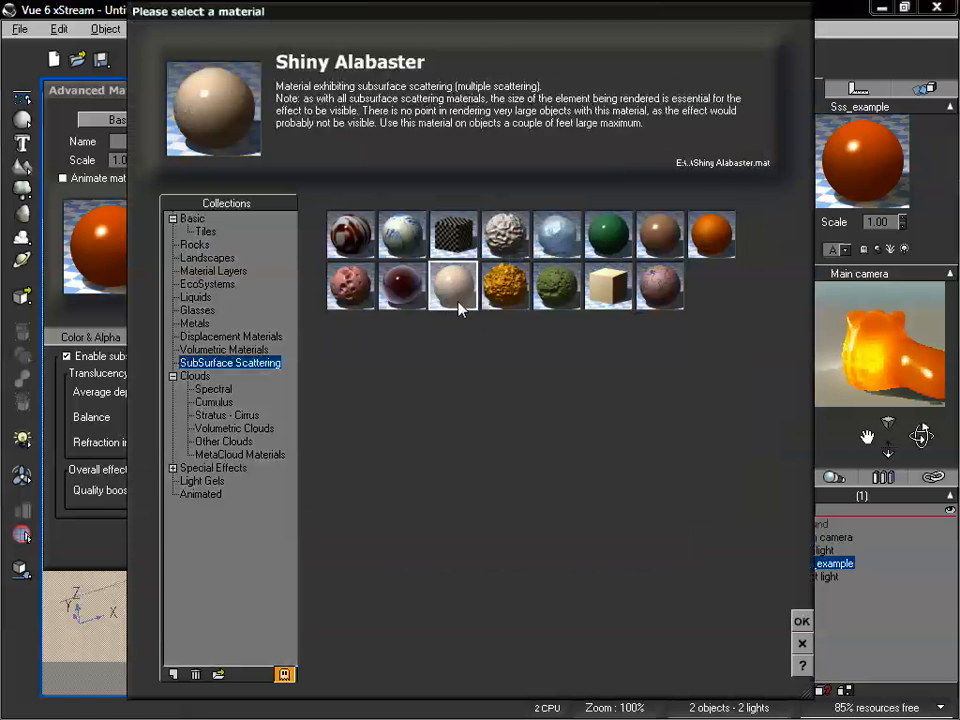
left_click(401, 286)
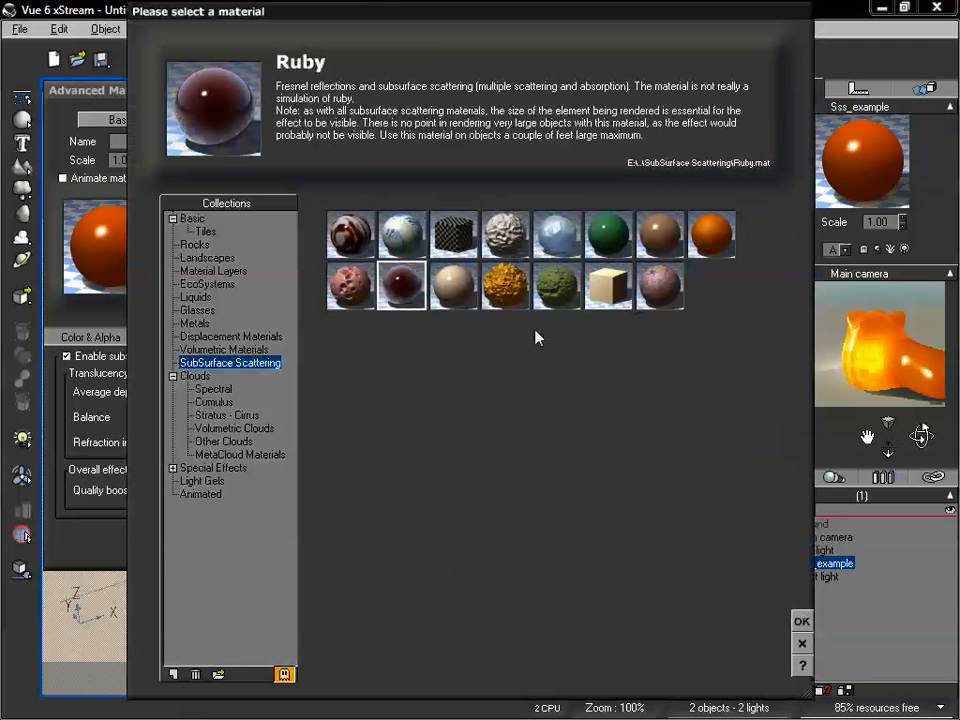
left_click(709, 238)
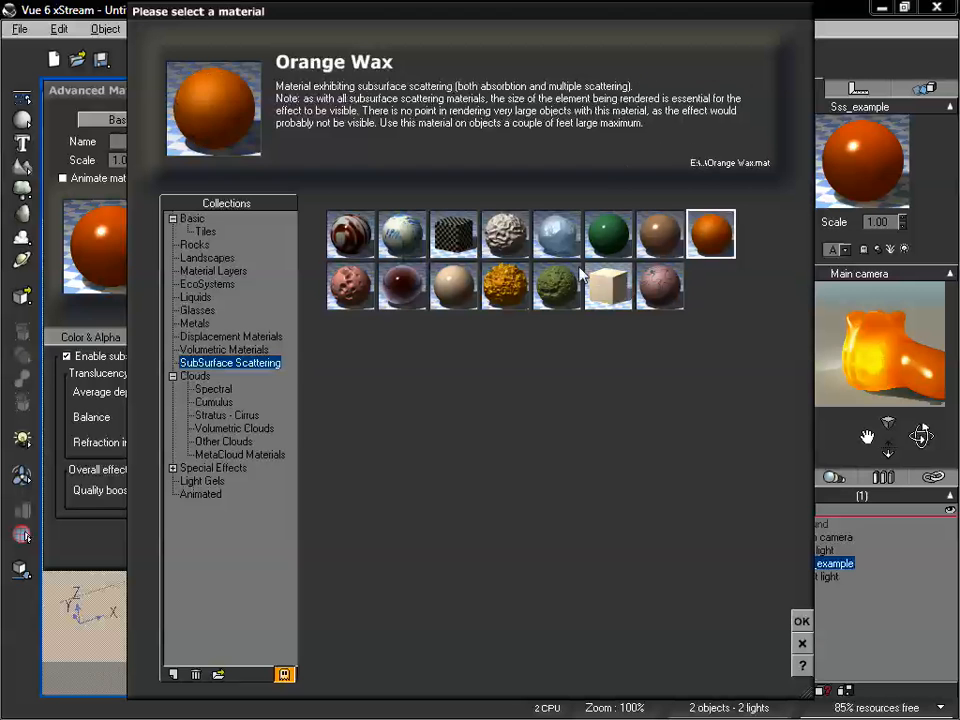
left_click(405, 292)
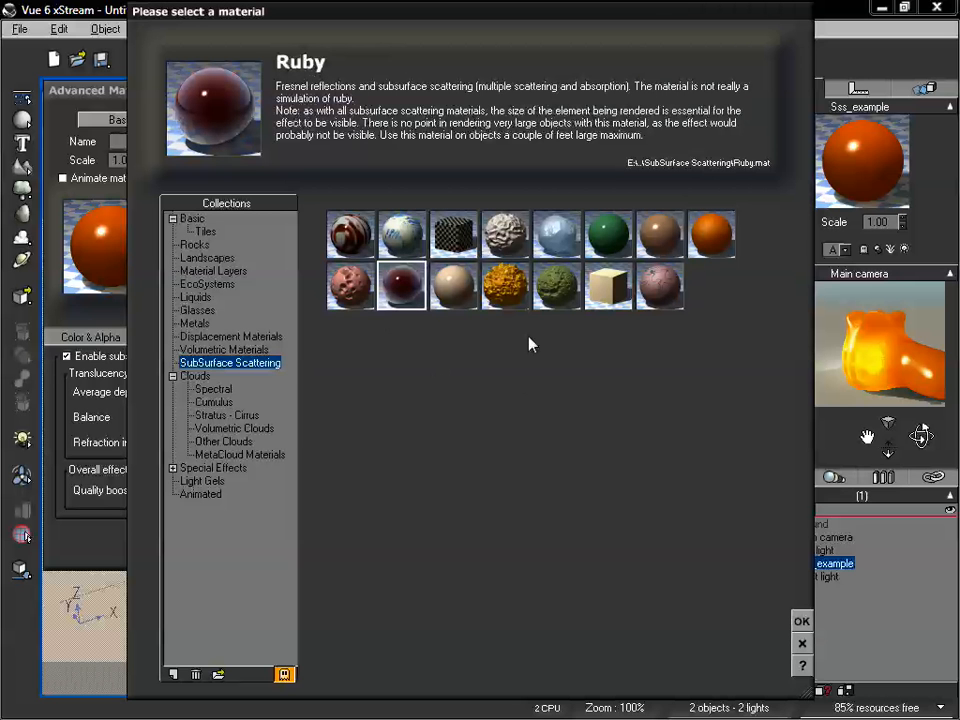
left_click(802, 621)
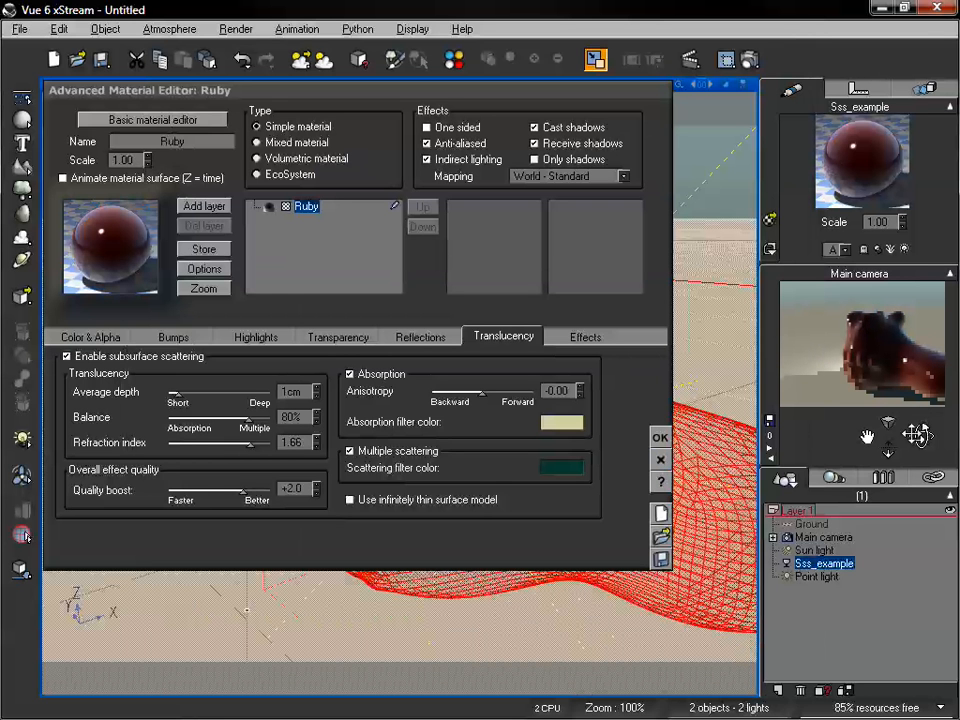
Raise the Ruby material's average translucency depth to 19 cm and further towards the deep end.
left_click_drag(921, 437, 921, 436)
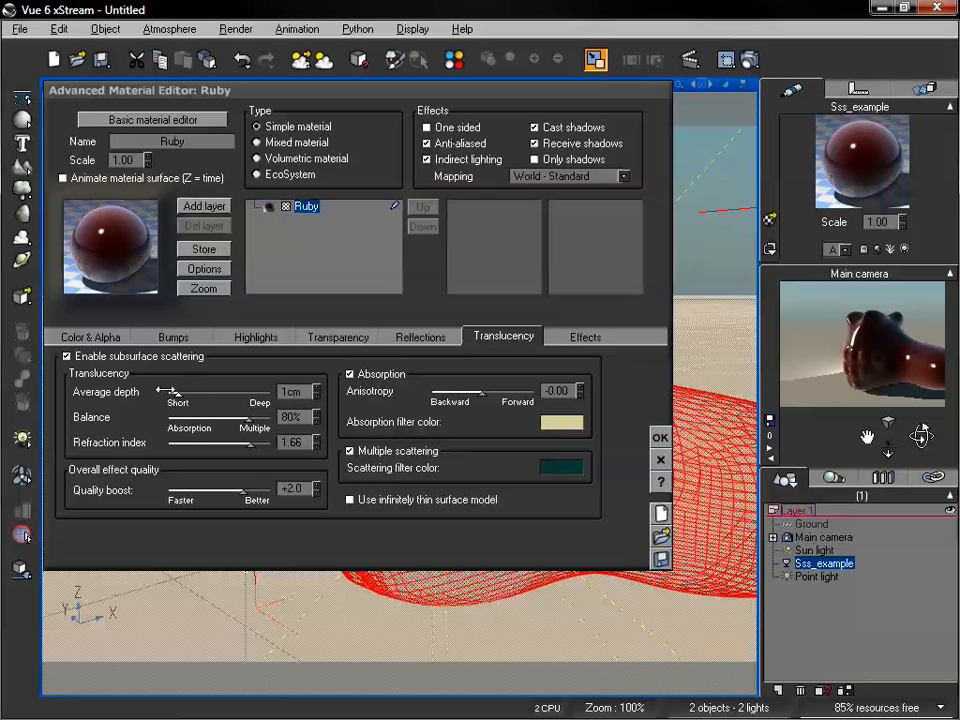
left_click_drag(176, 393, 212, 392)
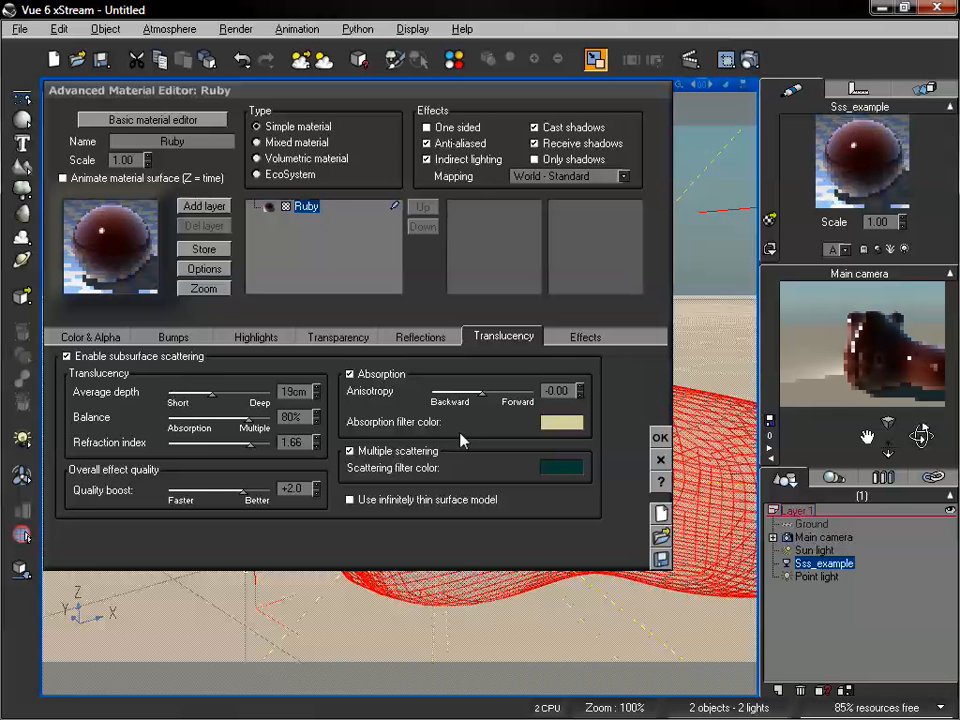
left_click_drag(212, 392, 258, 389)
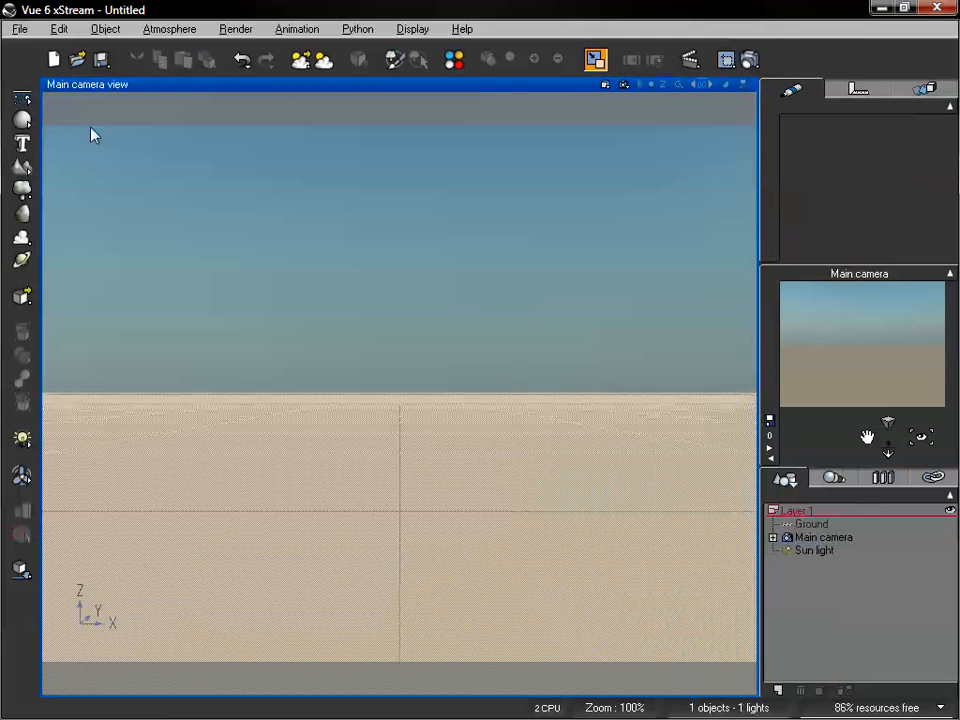
Add a sphere to the empty scene and open its Default material for advanced editing.
left_click(22, 119)
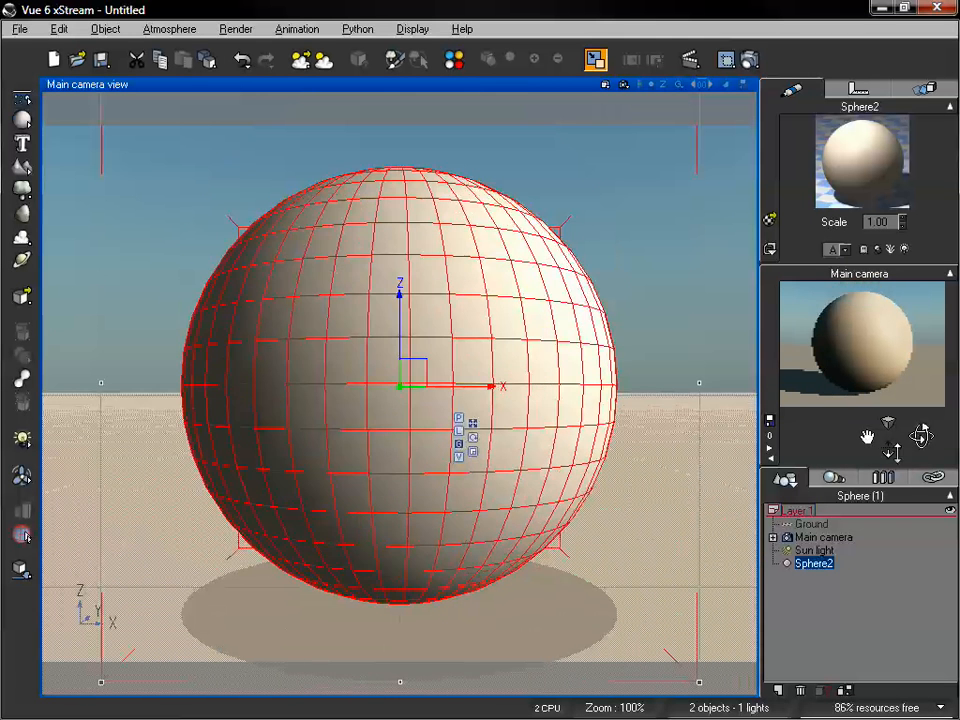
double_click(857, 170)
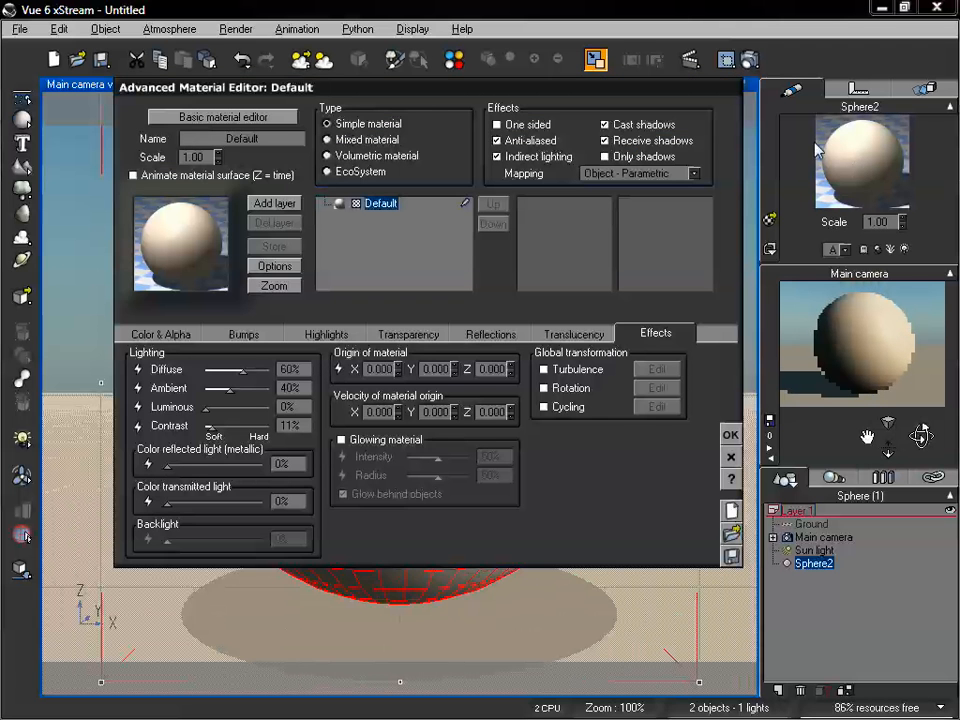
left_click_drag(449, 89, 379, 92)
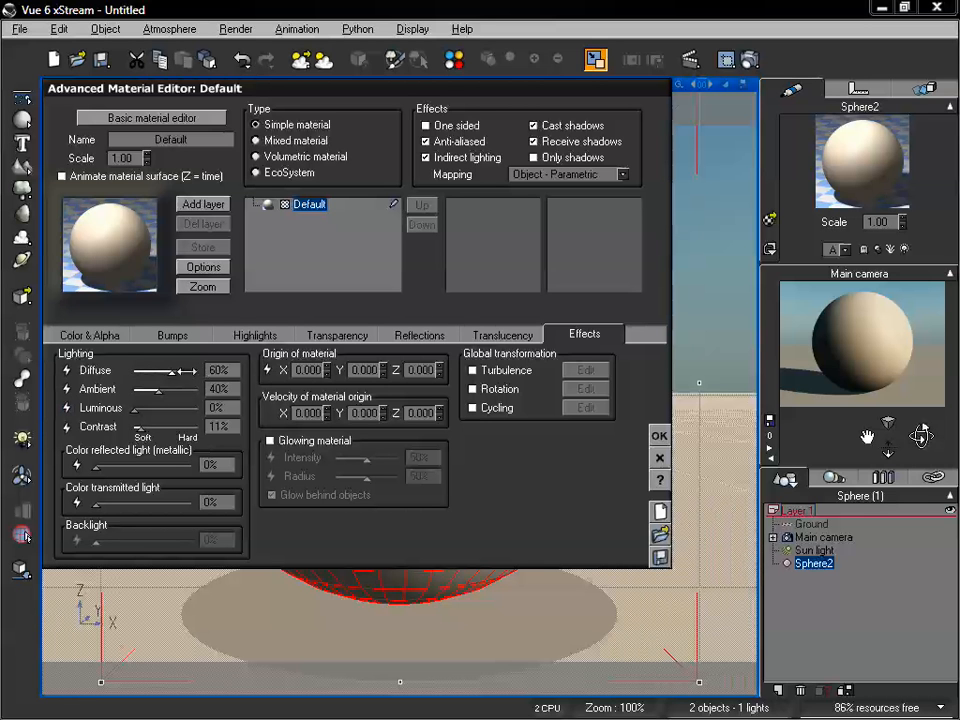
Test diffuse lighting values of 100%, 20% and 79% on the sphere's Default material, and return diffuse to 60%.
left_click_drag(170, 370, 208, 370)
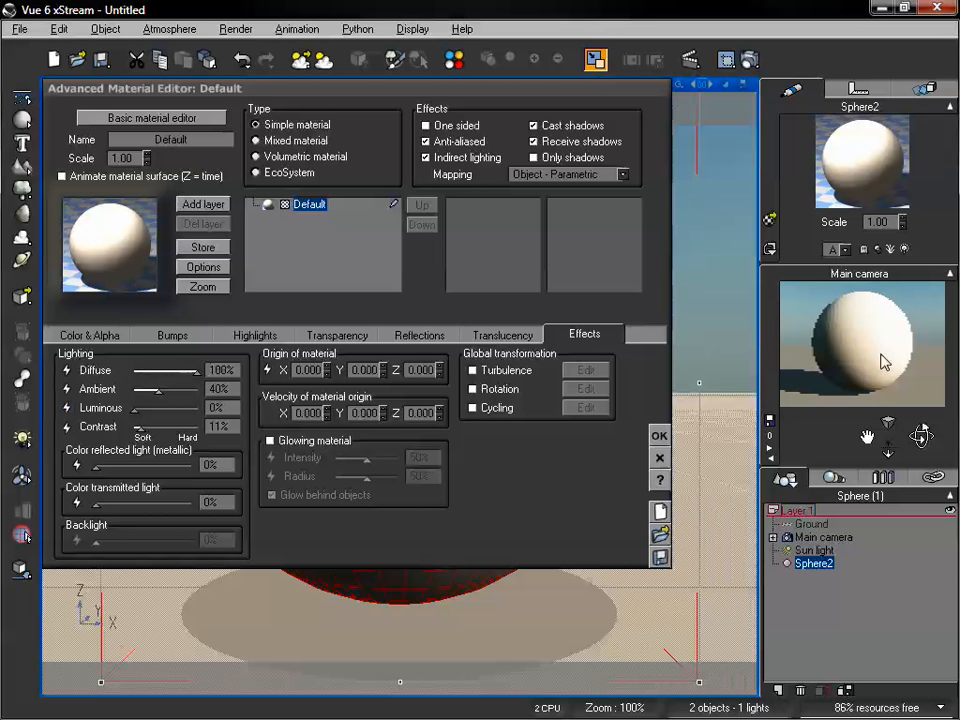
mouse_move(918, 430)
left_mouse_down()
mouse_move(900, 403)
mouse_move(921, 436)
mouse_move(920, 427)
left_mouse_up()
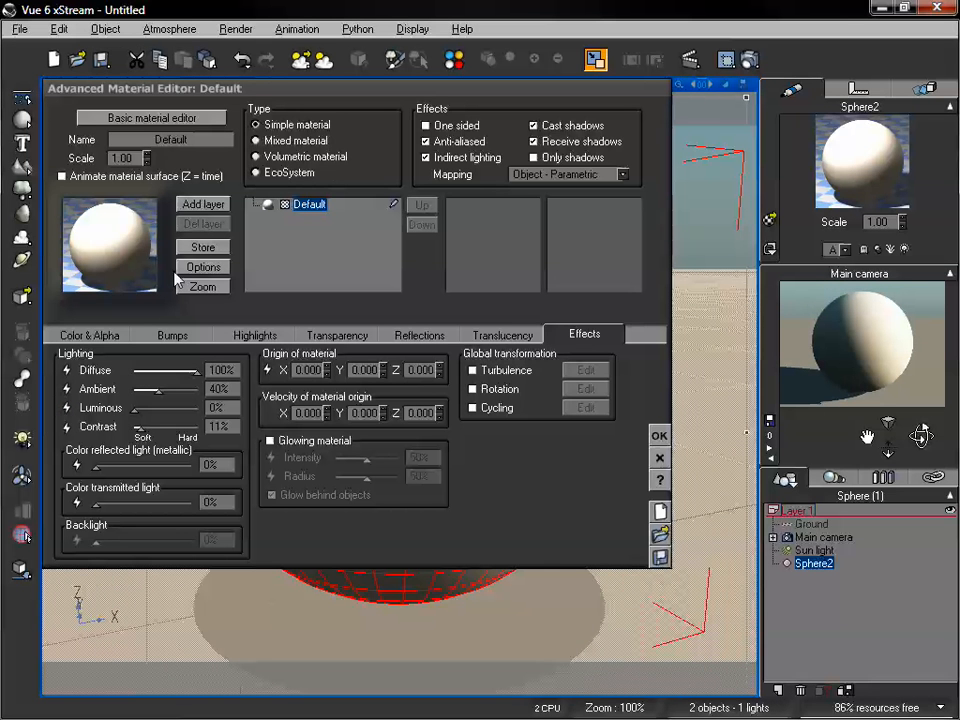
left_click_drag(196, 370, 152, 370)
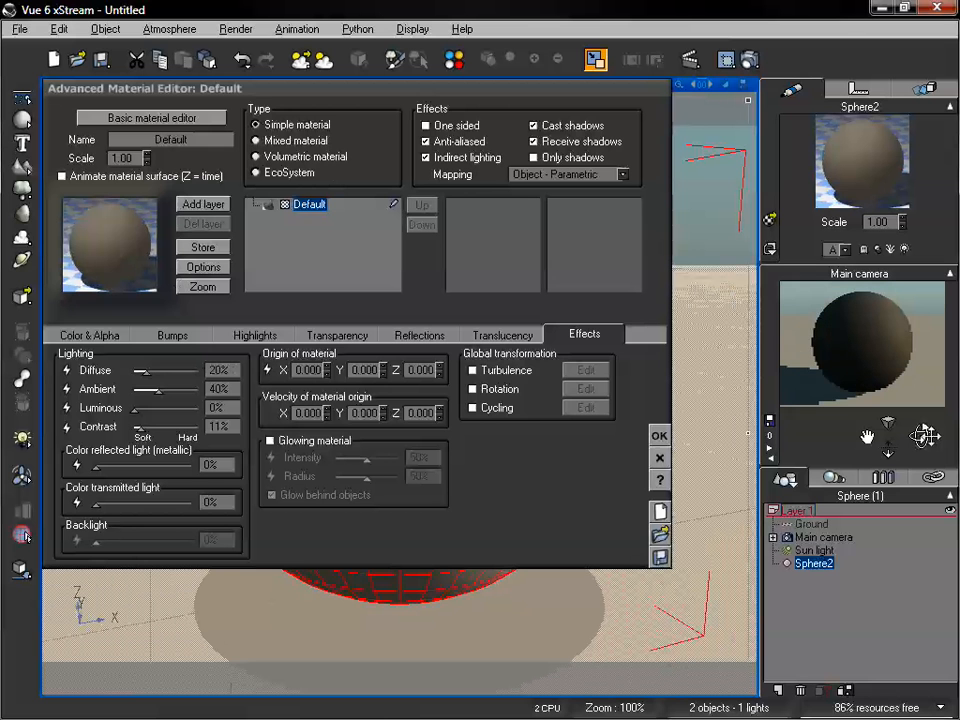
left_click_drag(148, 371, 174, 371)
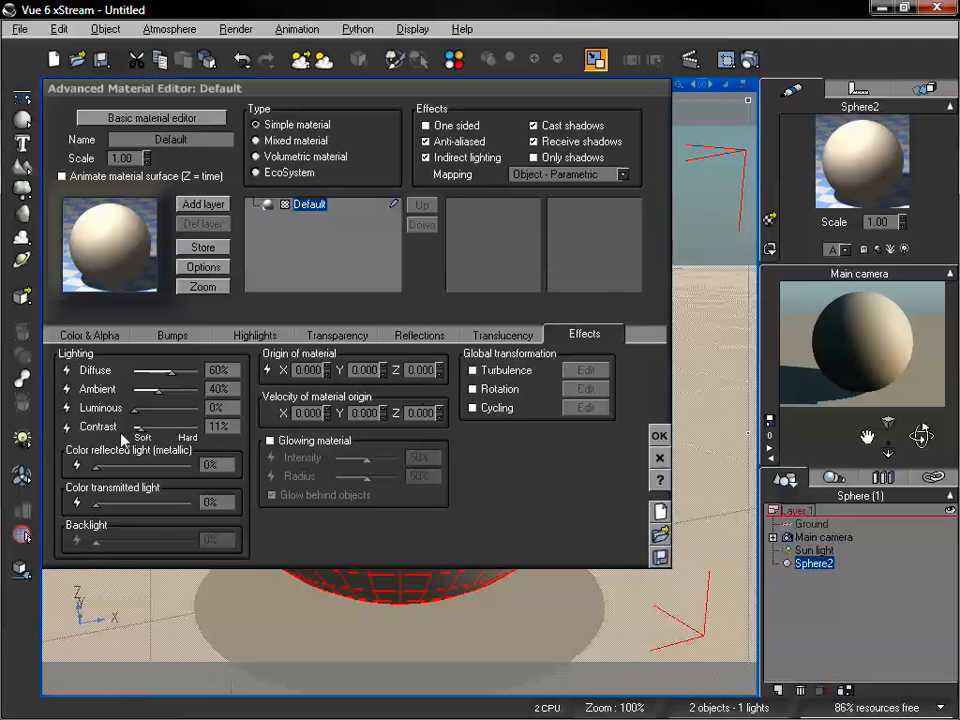
left_click_drag(171, 371, 175, 370)
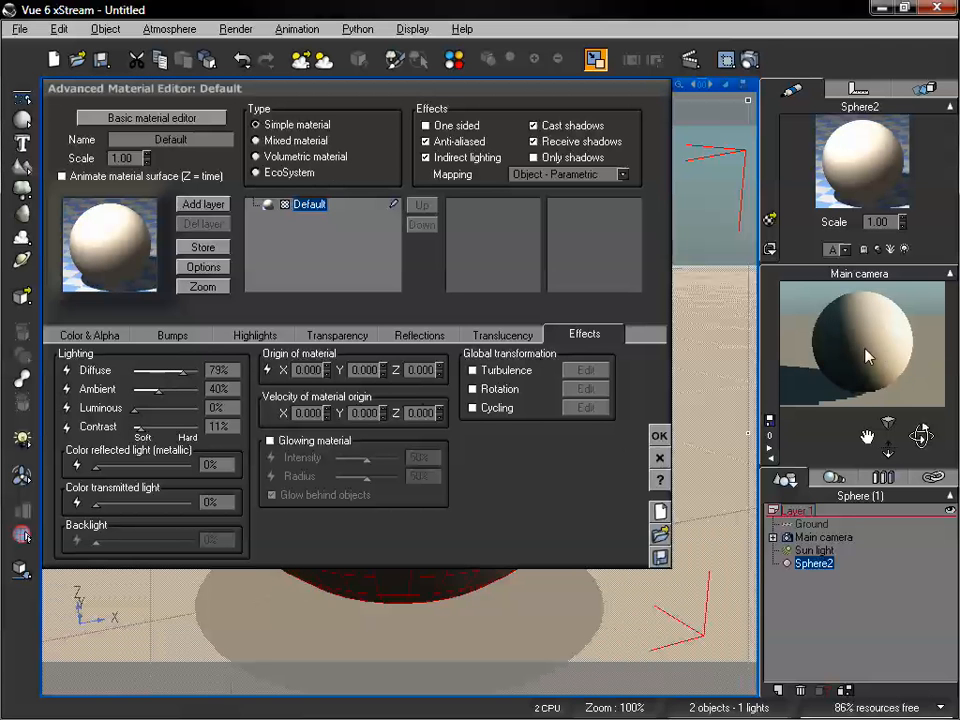
left_click_drag(176, 369, 169, 370)
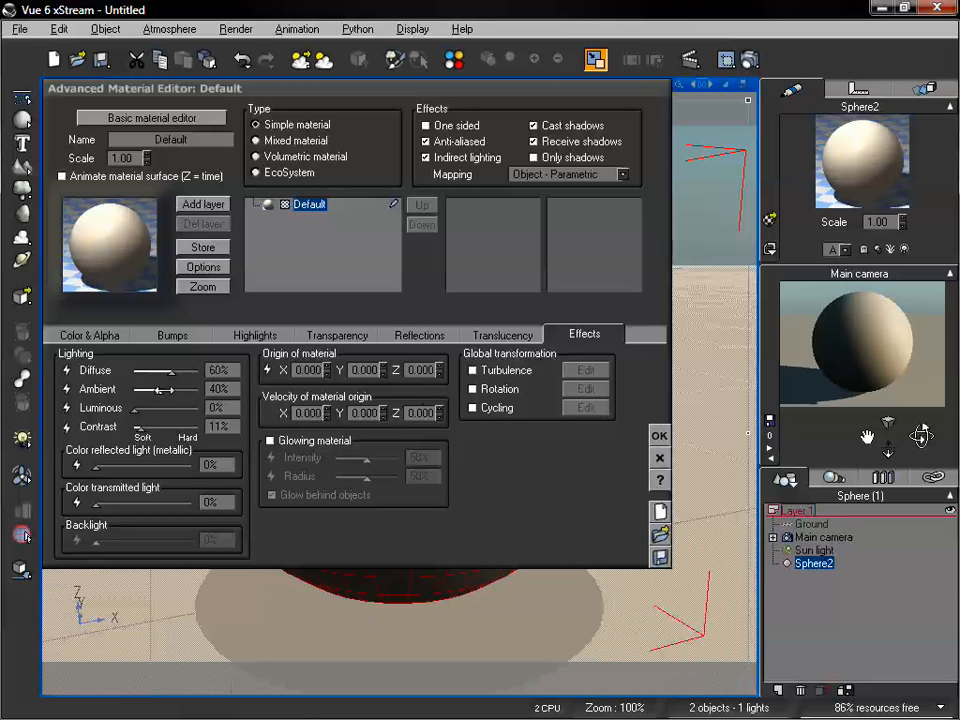
Set the ambient lighting of the sphere's Default material to 0%.
left_click_drag(164, 391, 134, 391)
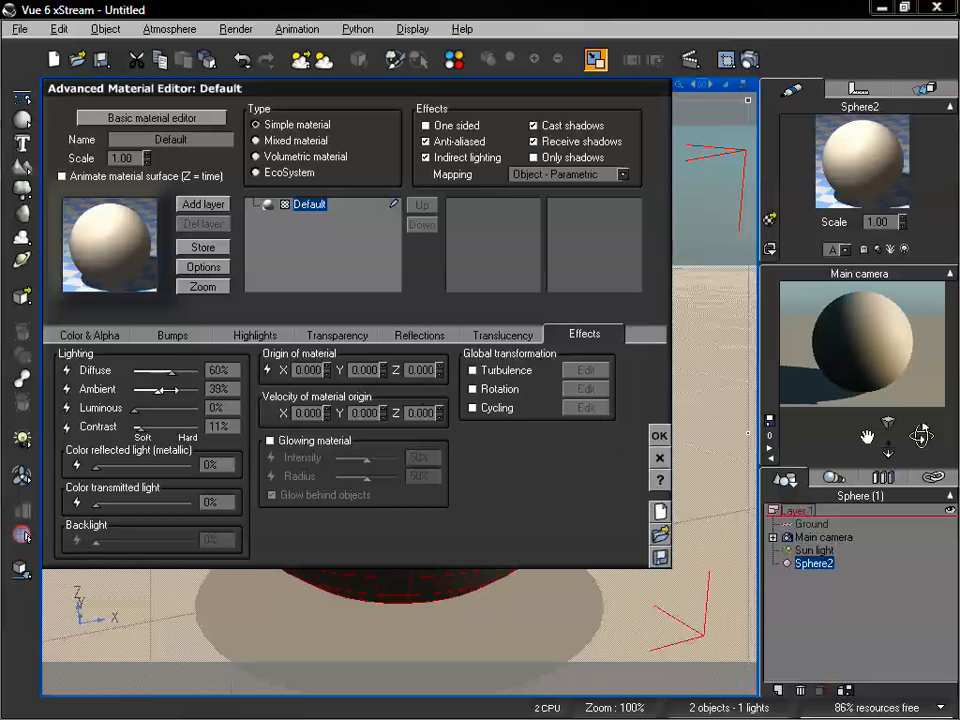
left_click(833, 350)
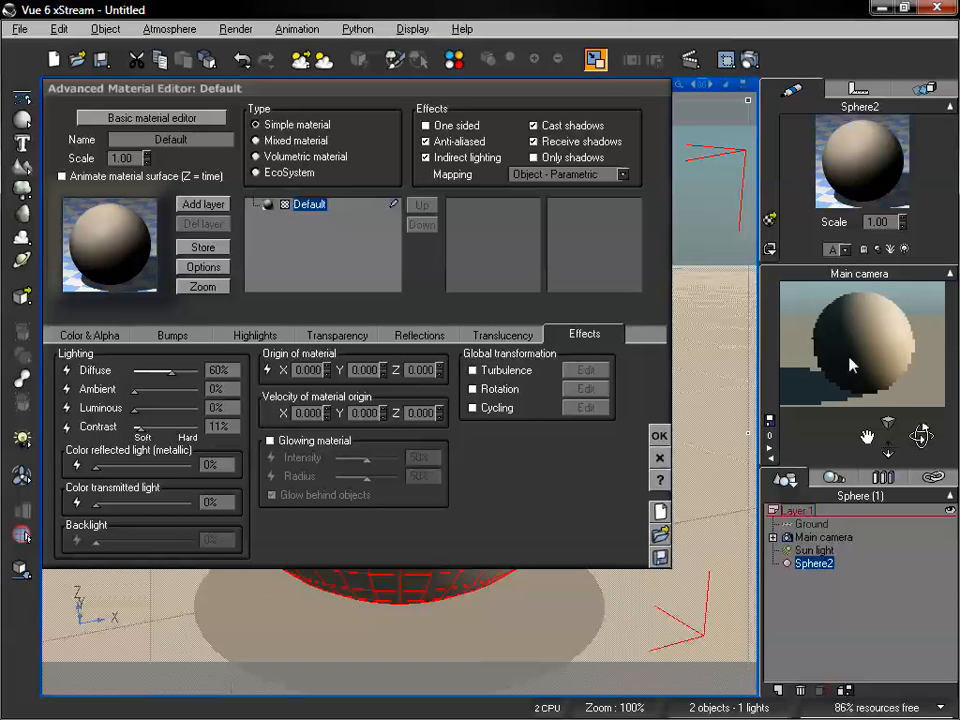
Test ambient lighting values of 100%, 30% and 89% on the sphere's Default material, and set ambient to 14%.
mouse_move(920, 434)
left_mouse_down()
mouse_move(914, 424)
mouse_move(924, 429)
left_mouse_up()
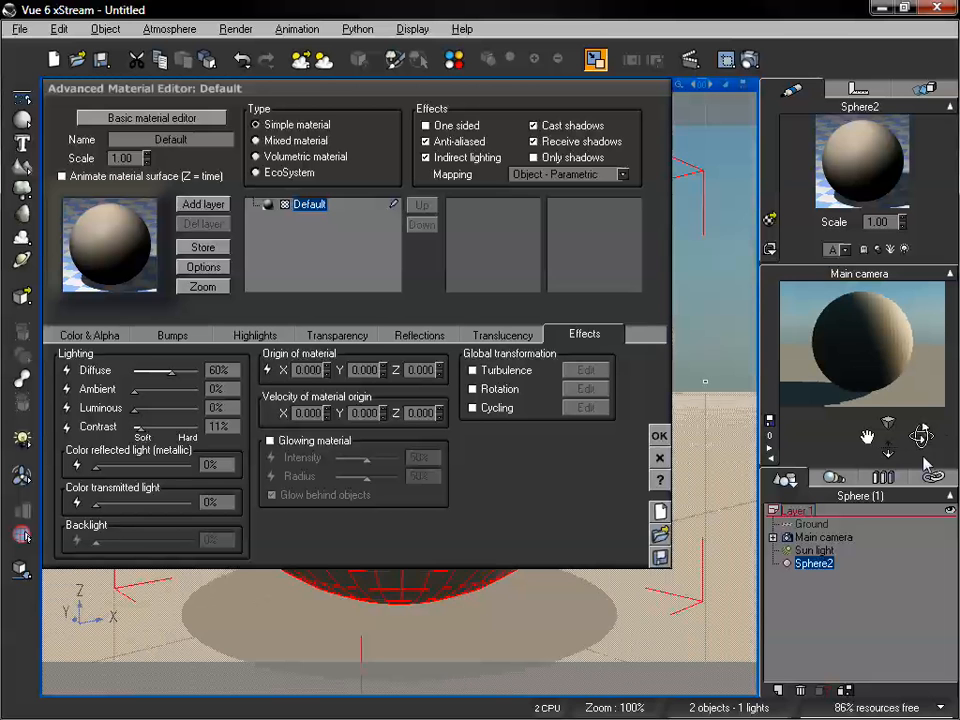
left_click_drag(921, 434, 917, 433)
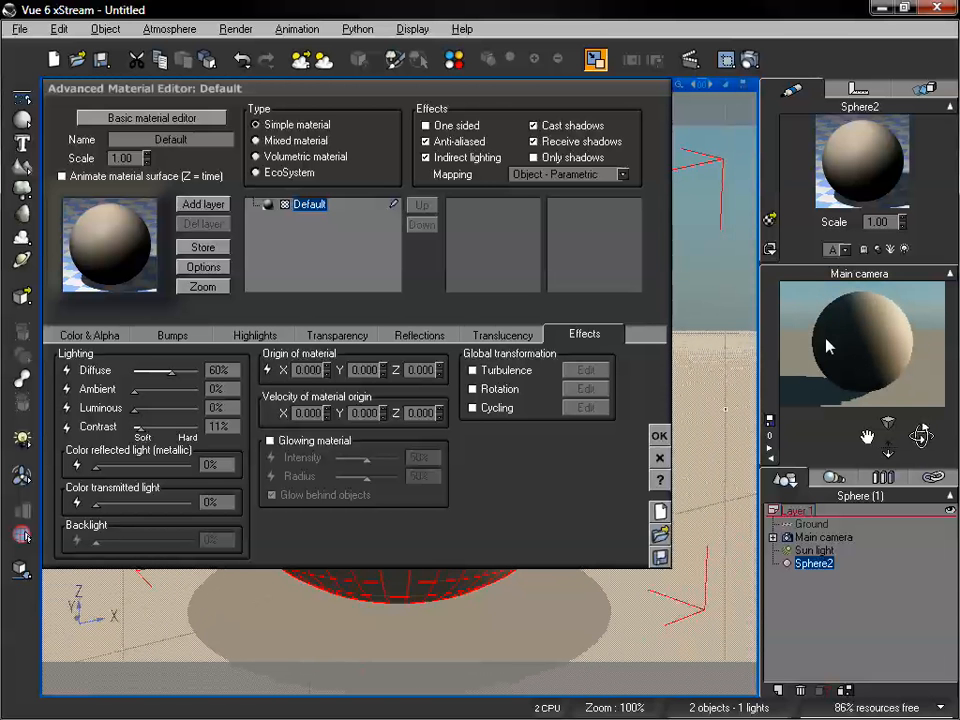
left_click_drag(133, 389, 198, 388)
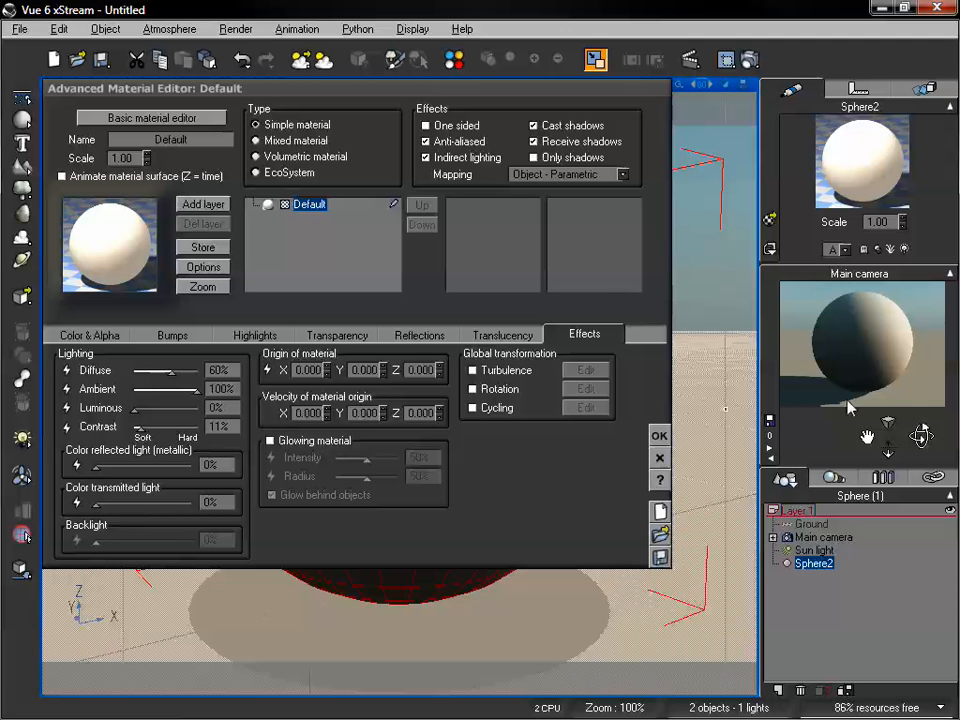
mouse_move(921, 435)
left_mouse_down()
mouse_move(921, 450)
mouse_move(923, 435)
left_mouse_up()
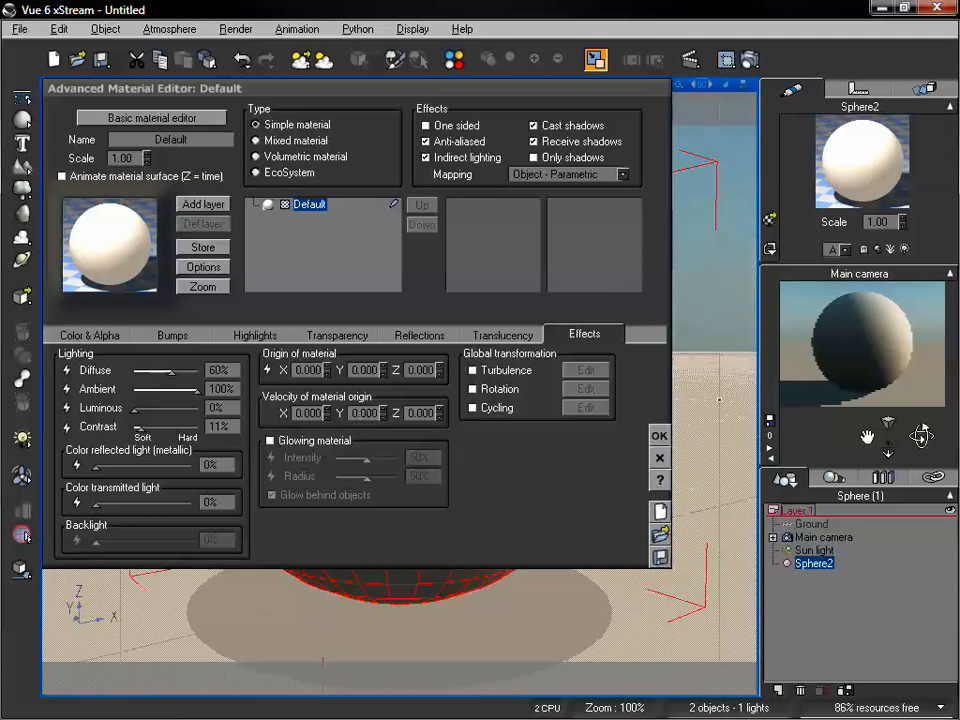
left_click_drag(197, 389, 152, 389)
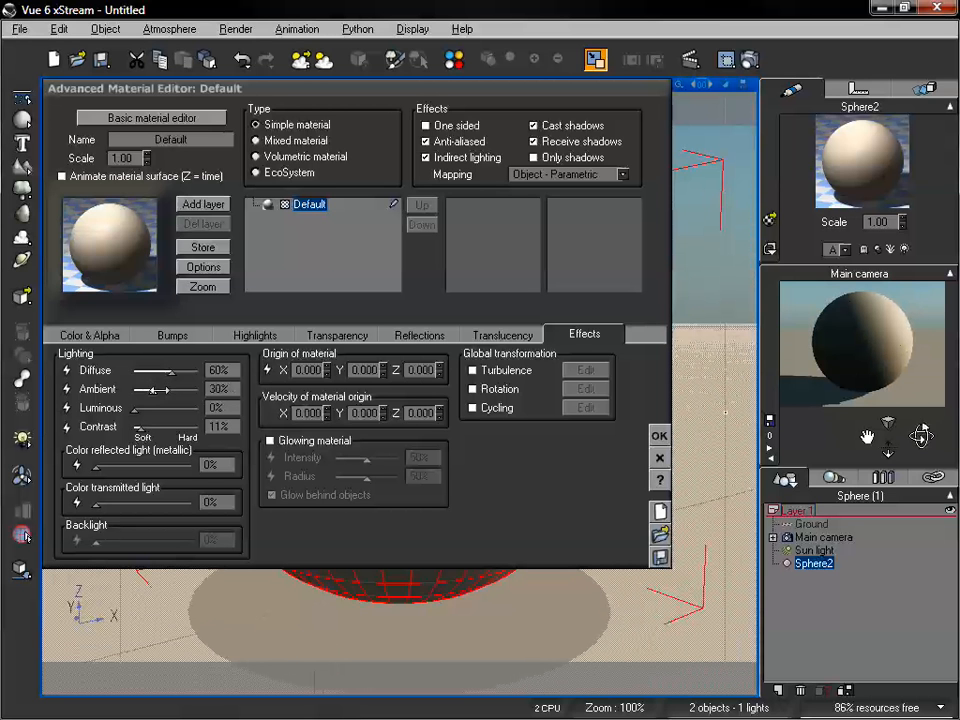
left_click_drag(163, 395, 190, 392)
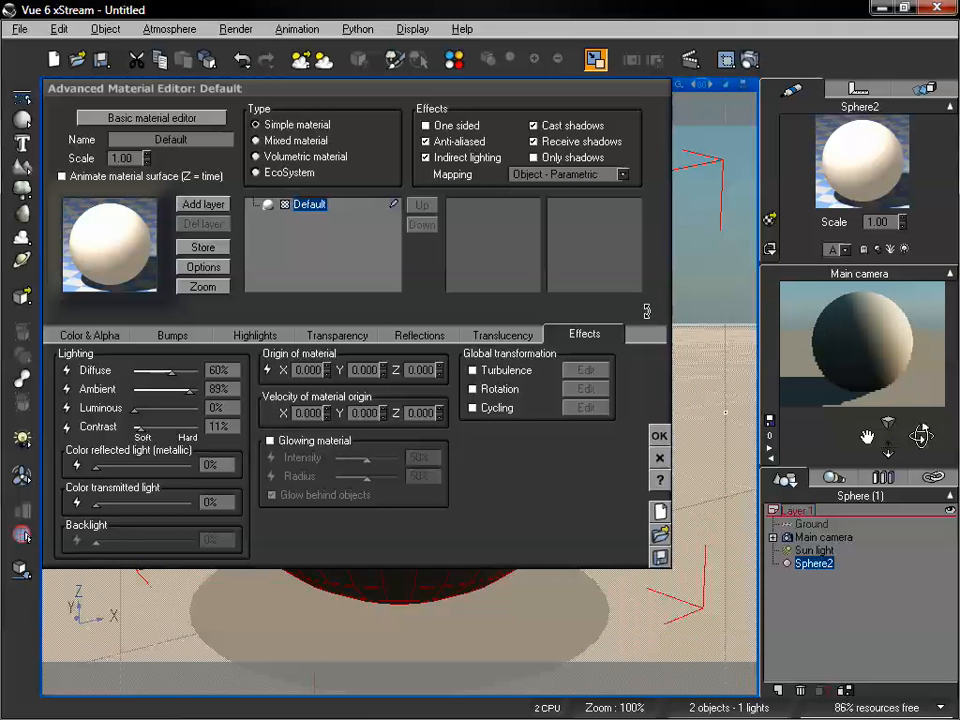
left_click_drag(185, 391, 149, 391)
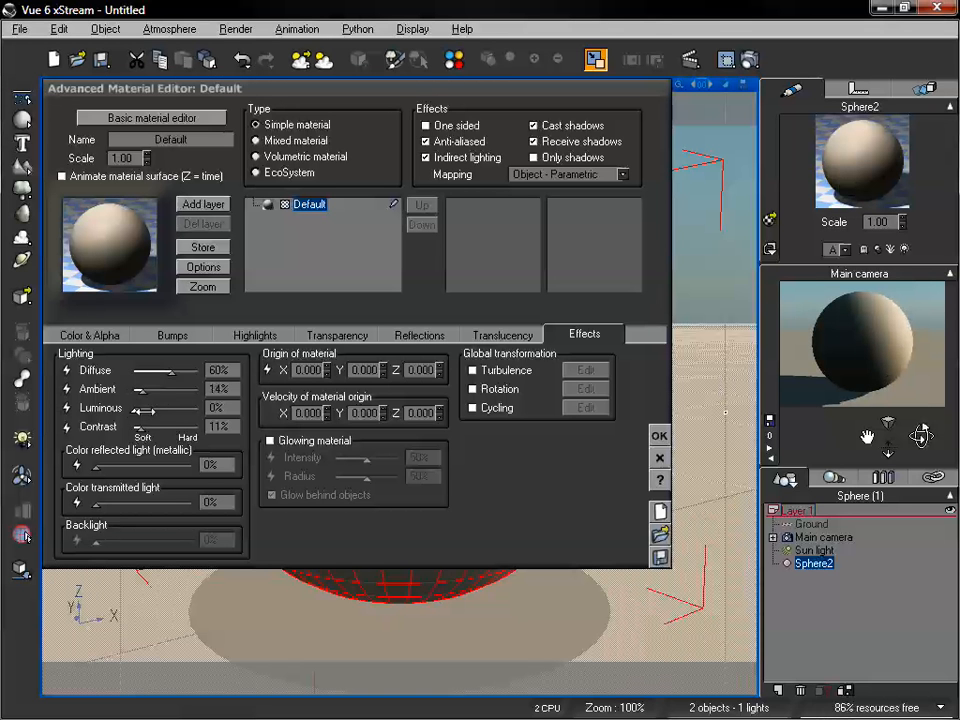
Test luminous lighting values of 64%, 100% and 24% on the sphere's Default material, and return luminous to 0%.
left_click_drag(146, 410, 175, 409)
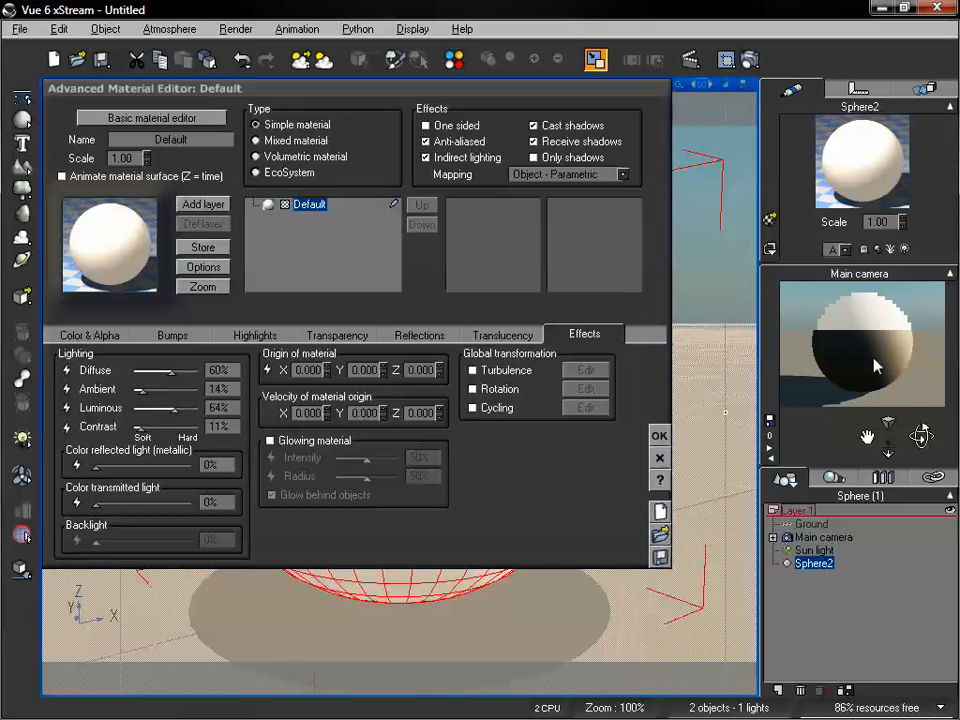
left_click_drag(891, 455, 892, 451)
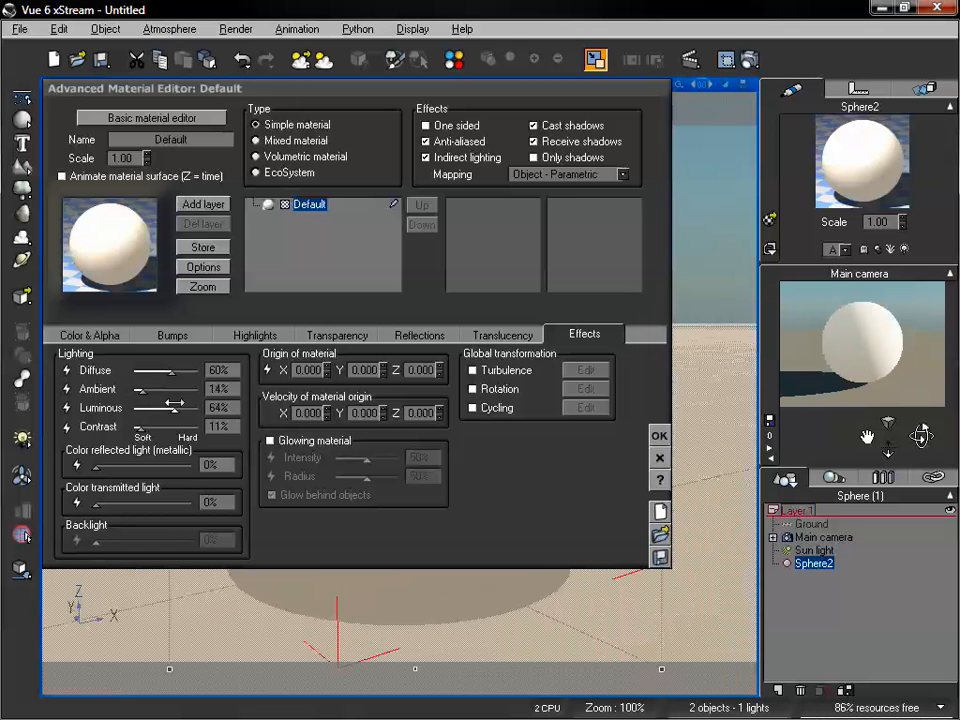
left_click_drag(176, 407, 199, 407)
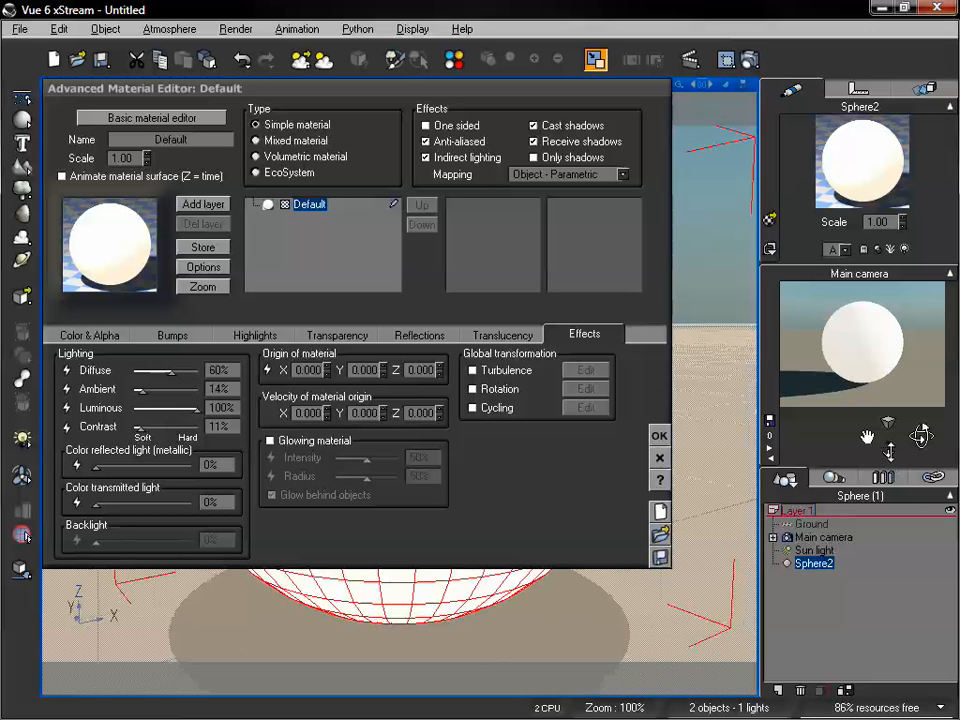
left_click_drag(921, 435, 886, 449)
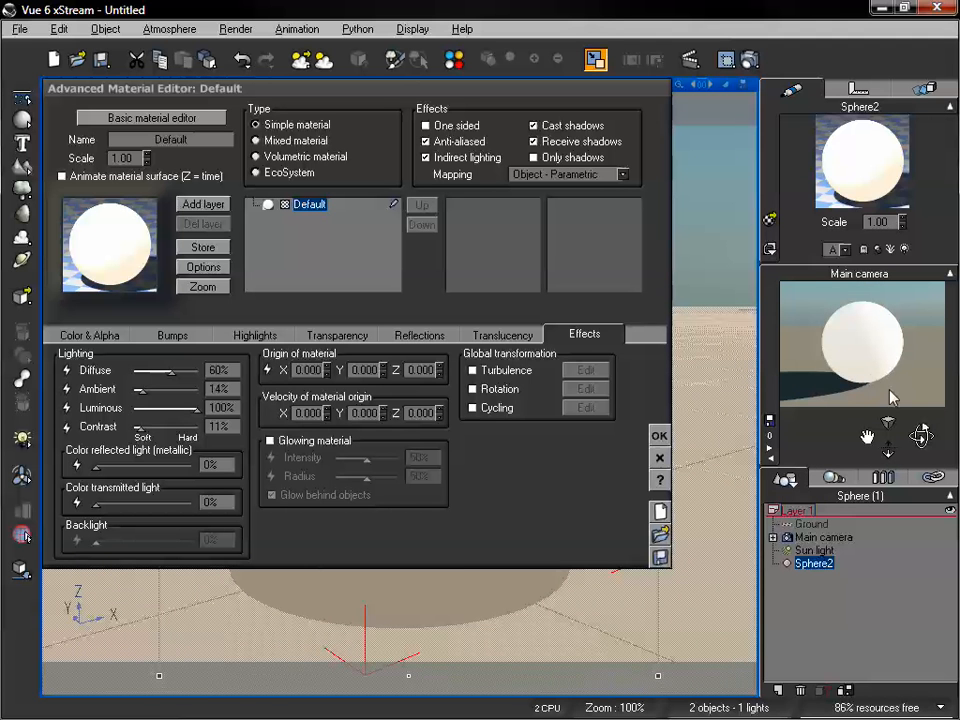
left_click_drag(888, 446, 888, 443)
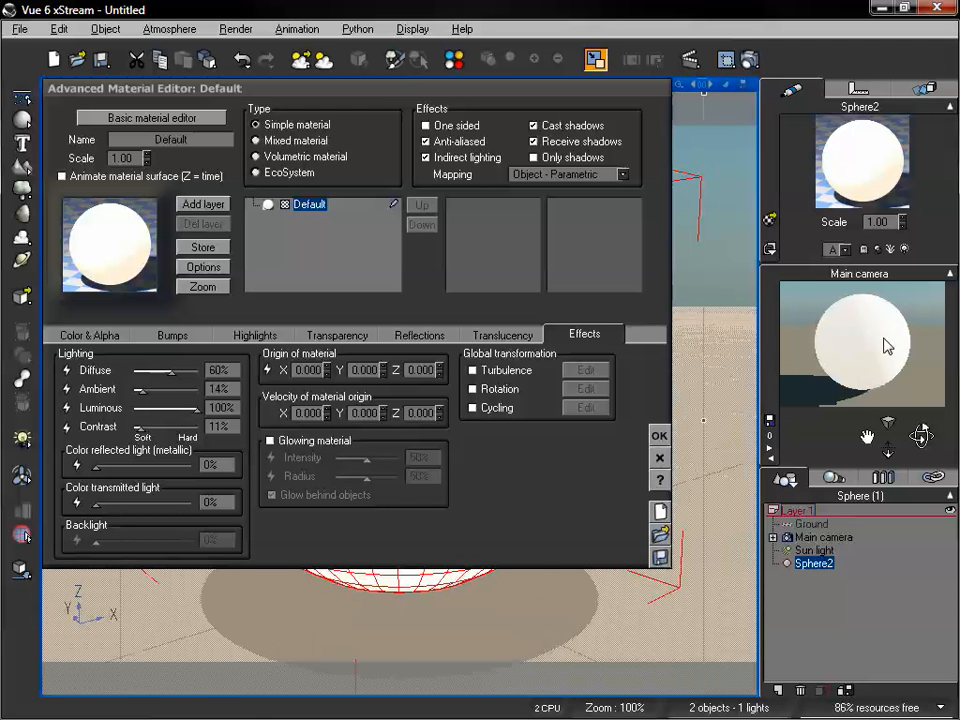
left_click_drag(888, 445, 888, 455)
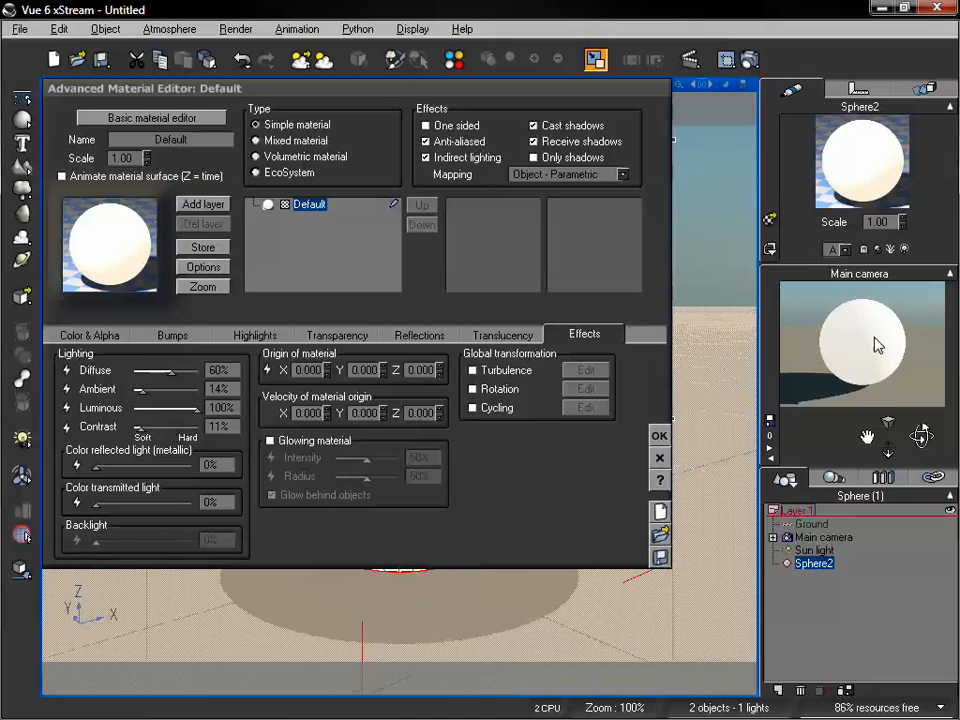
left_click_drag(196, 408, 148, 409)
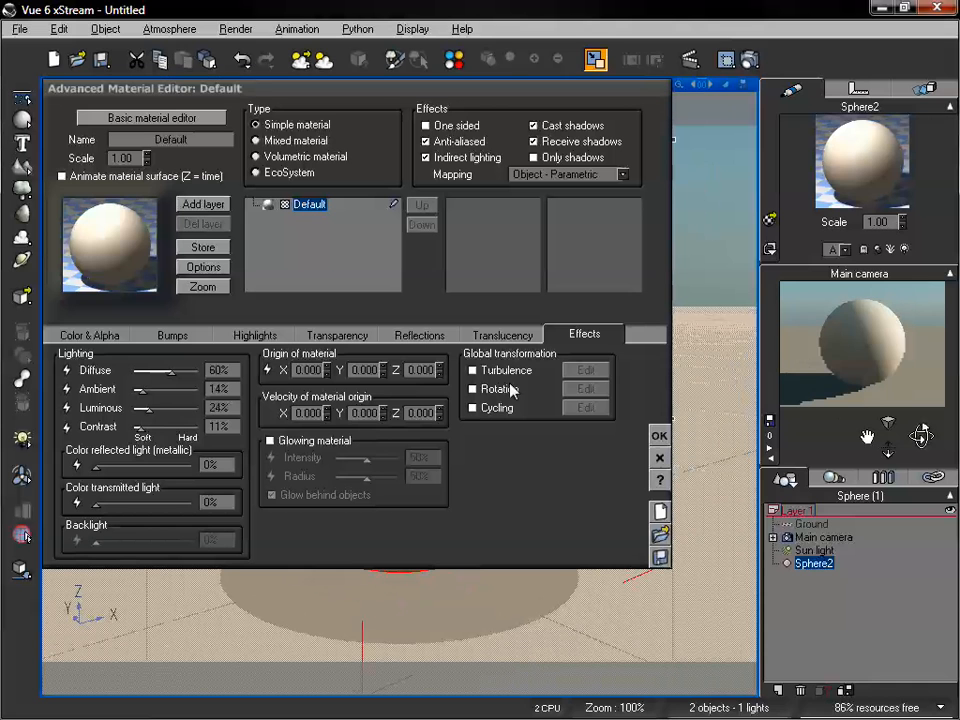
left_click_drag(149, 409, 132, 409)
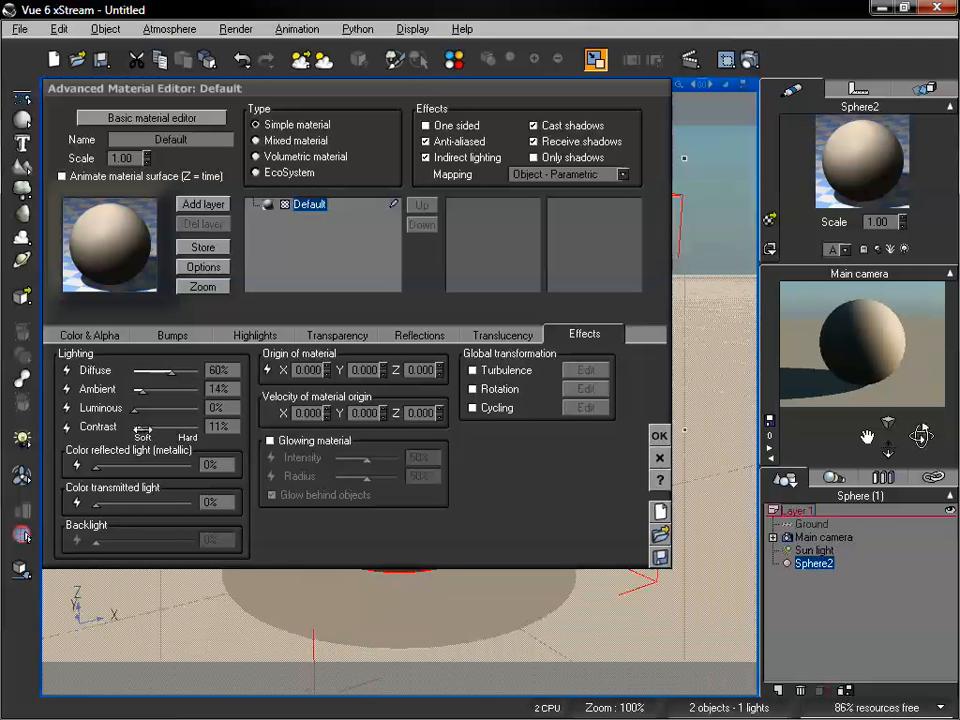
Test lighting contrast values of 100%, 47% and 0% on the sphere's Default material, and set contrast to 6%.
left_click_drag(143, 428, 207, 428)
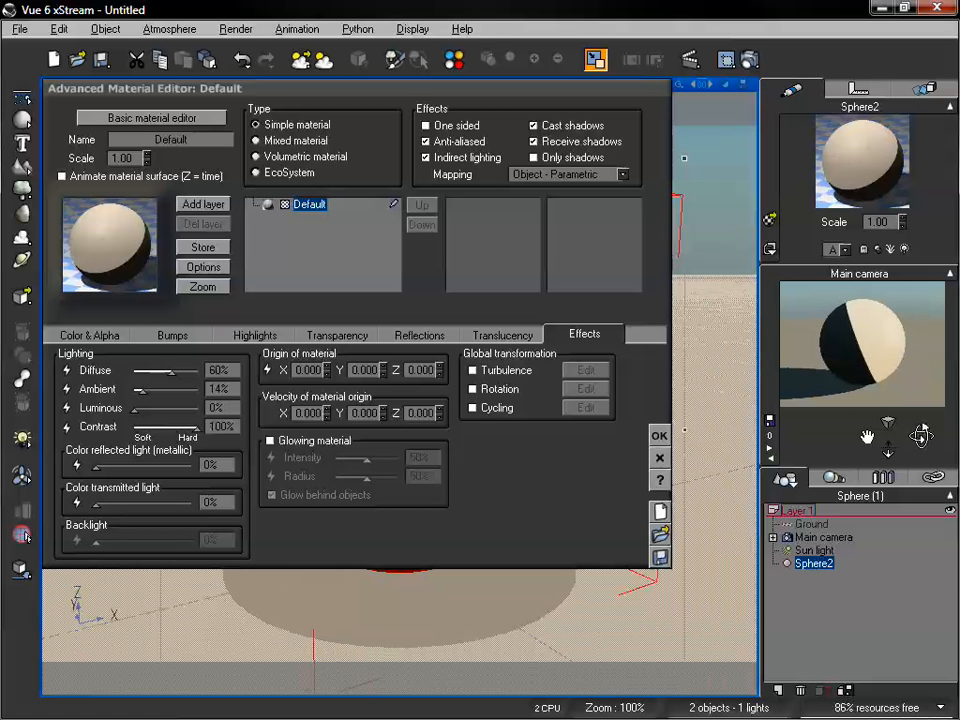
mouse_move(921, 436)
left_mouse_down()
mouse_move(914, 455)
mouse_move(918, 440)
left_mouse_up()
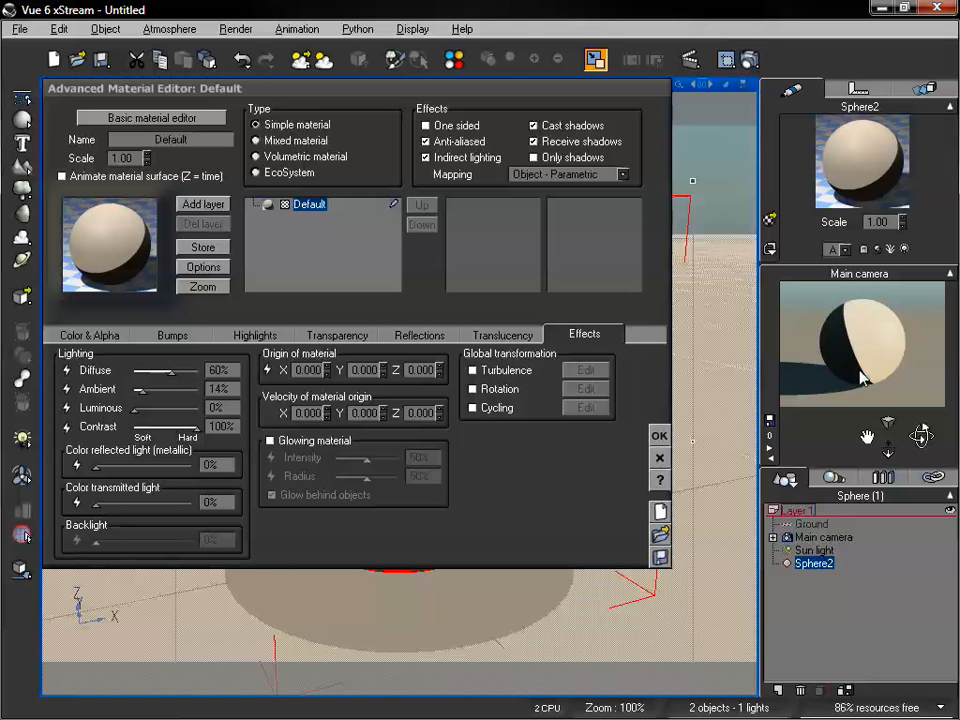
left_click_drag(196, 427, 163, 427)
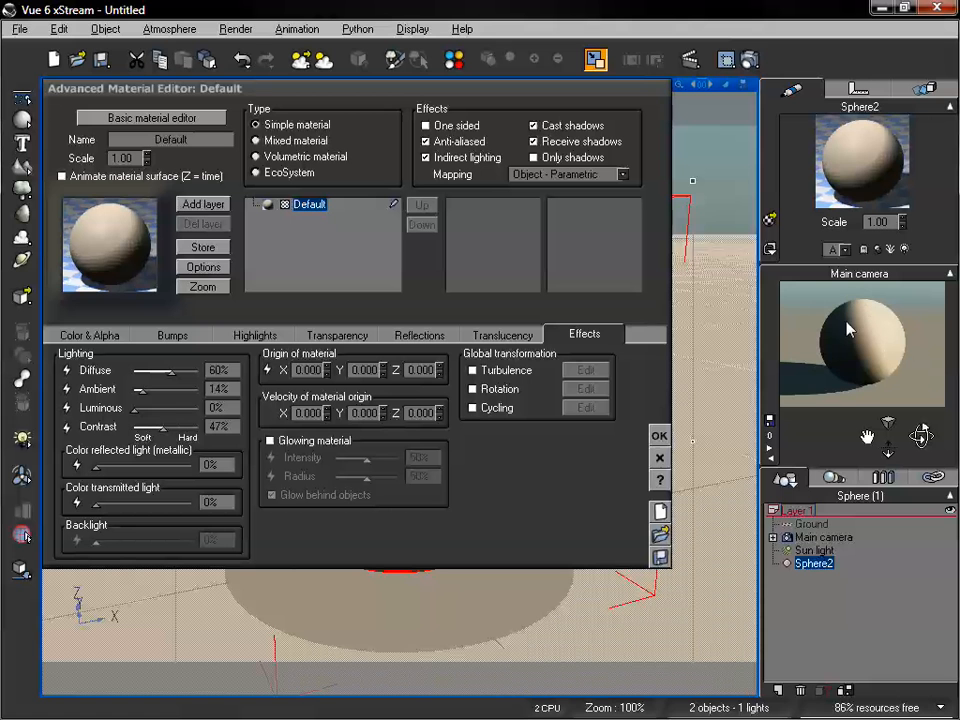
left_click_drag(172, 421, 133, 427)
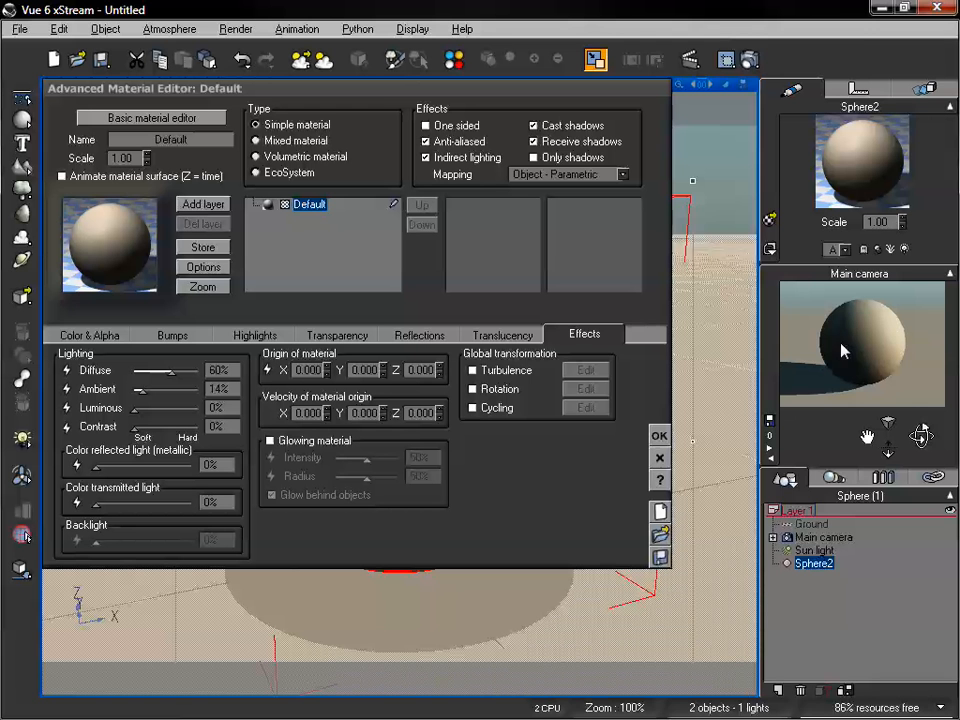
left_click_drag(921, 436, 922, 454)
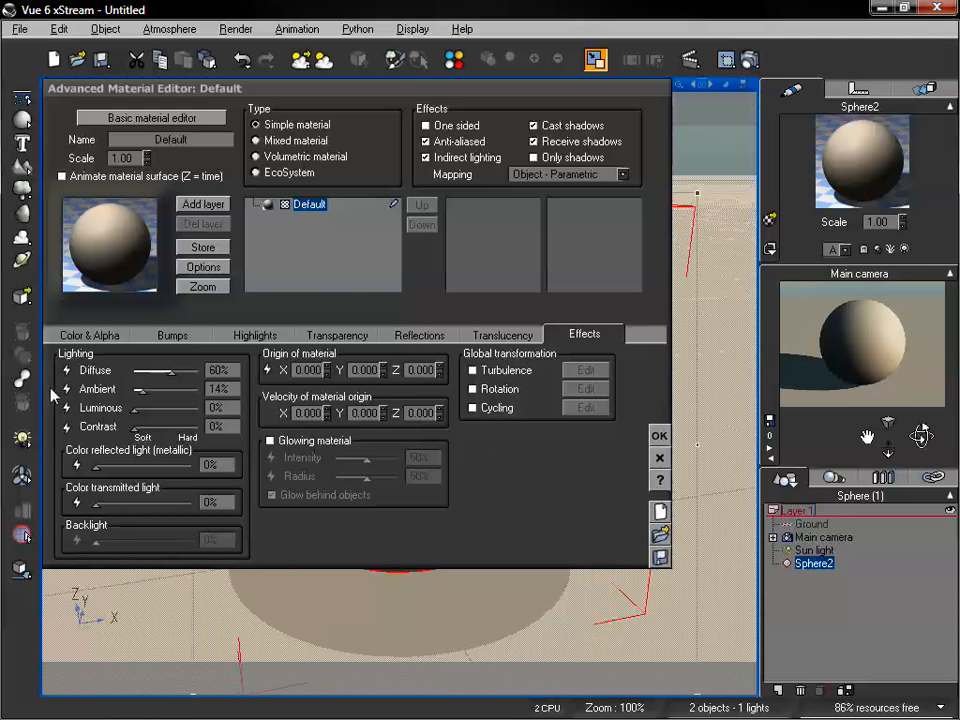
left_click_drag(132, 427, 136, 426)
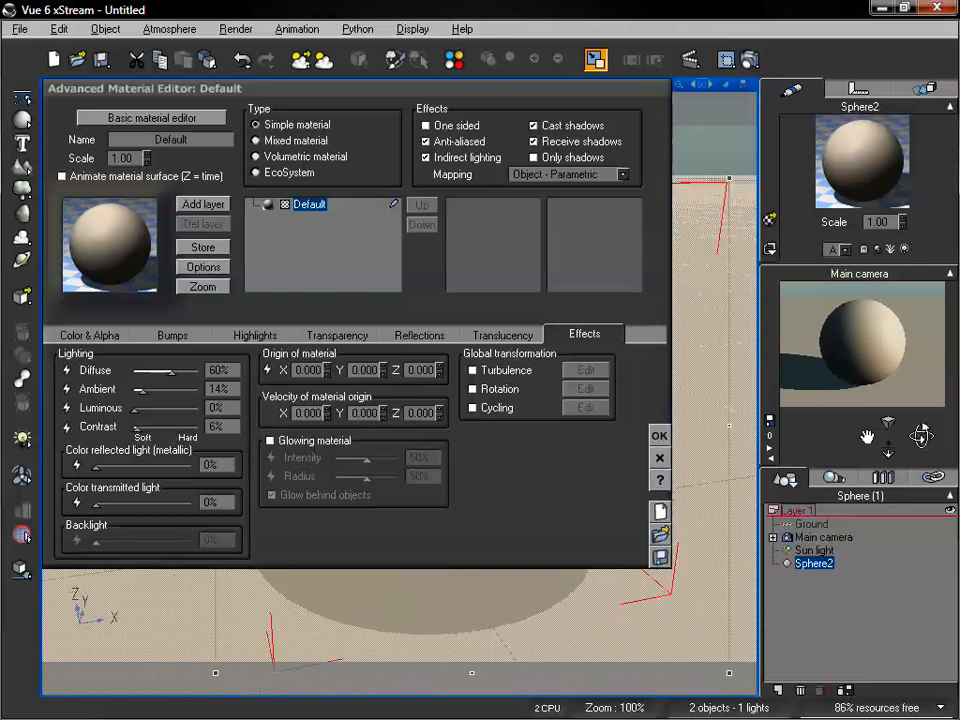
Load the Bright blue color map from the Solid Colors collection for the sphere's Default material.
left_click_drag(866, 437, 864, 438)
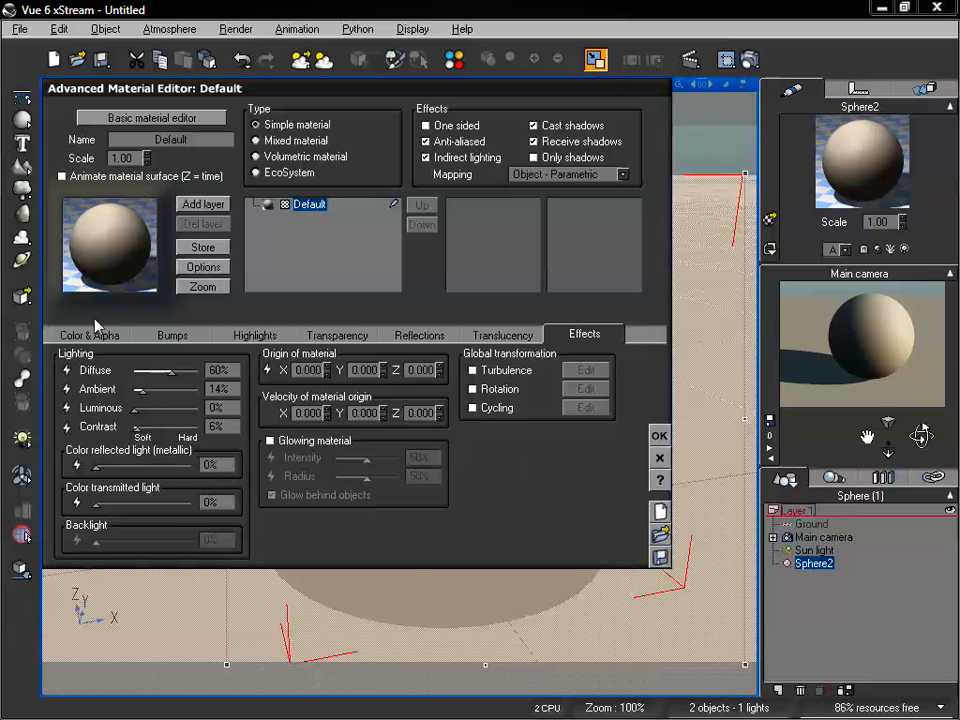
left_click(112, 342)
right_click(294, 428)
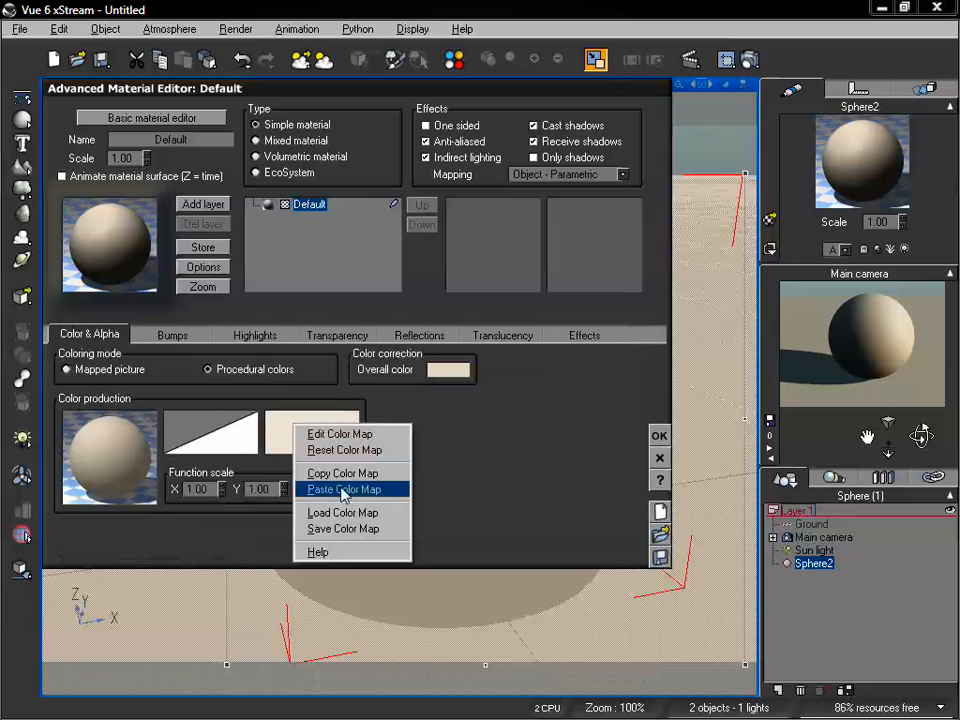
left_click(346, 516)
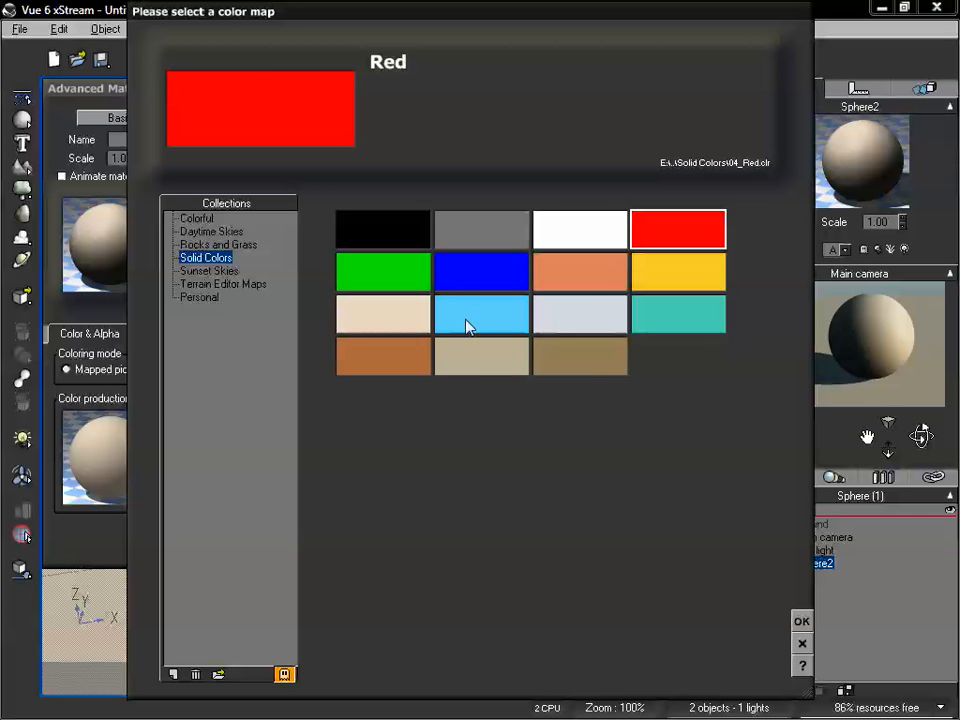
left_click(502, 320)
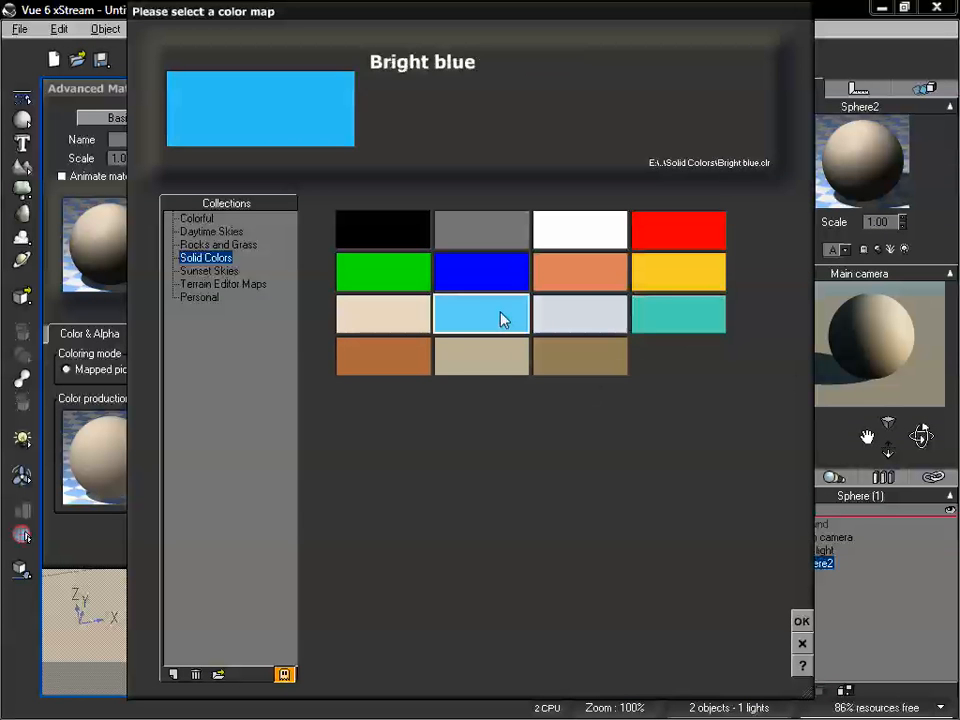
left_click(842, 394)
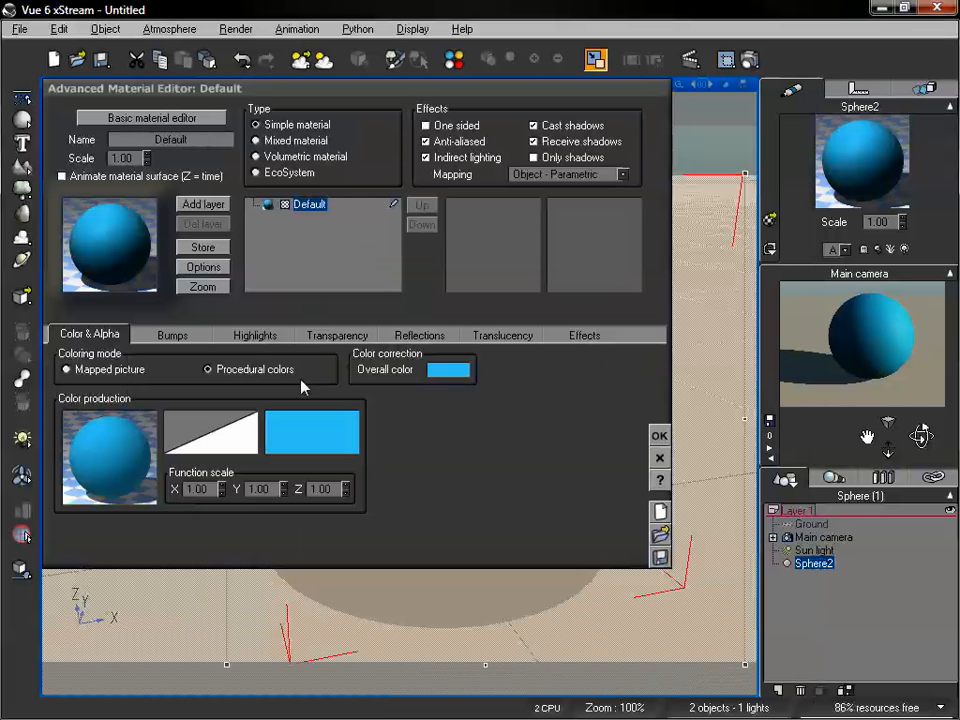
Raise the global reflectivity of the sphere's Default material to 79% and on to 100%.
left_click(419, 336)
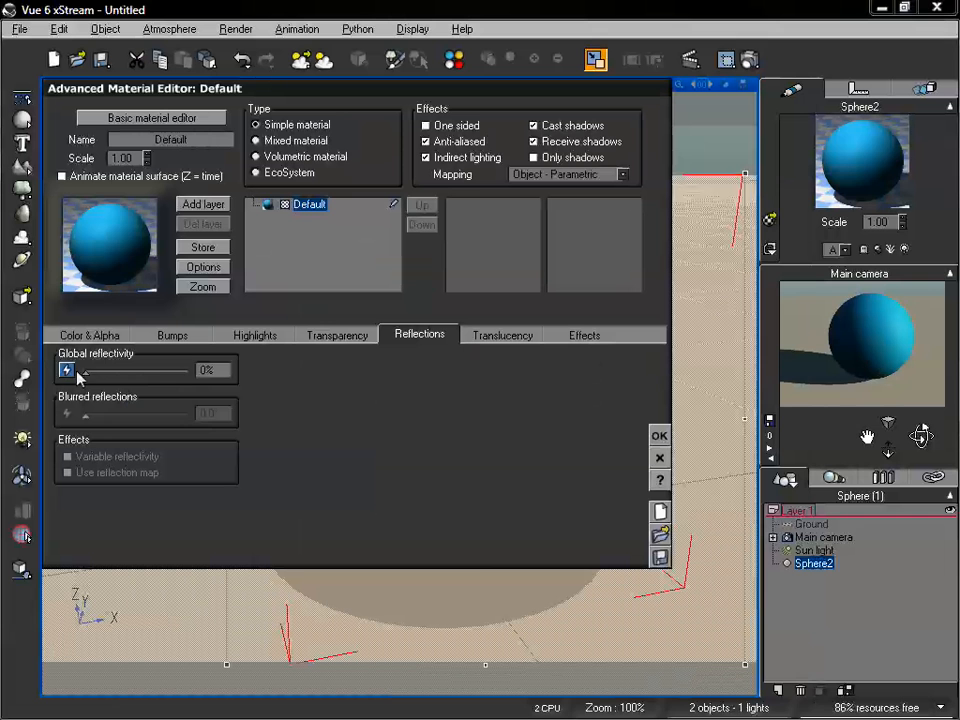
left_click_drag(80, 373, 166, 372)
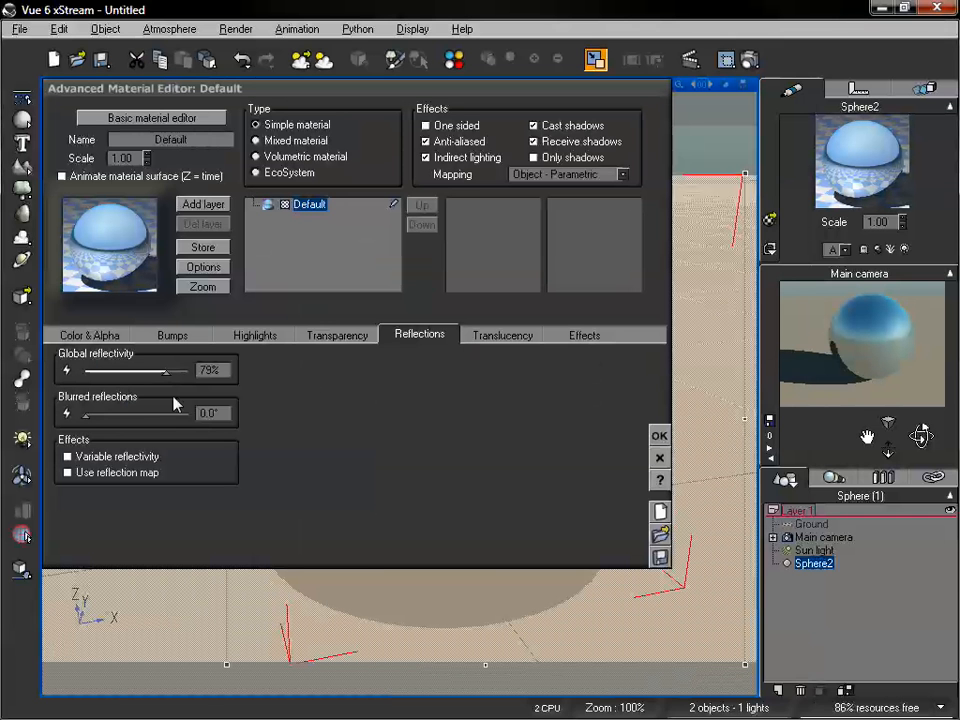
left_click_drag(166, 372, 190, 372)
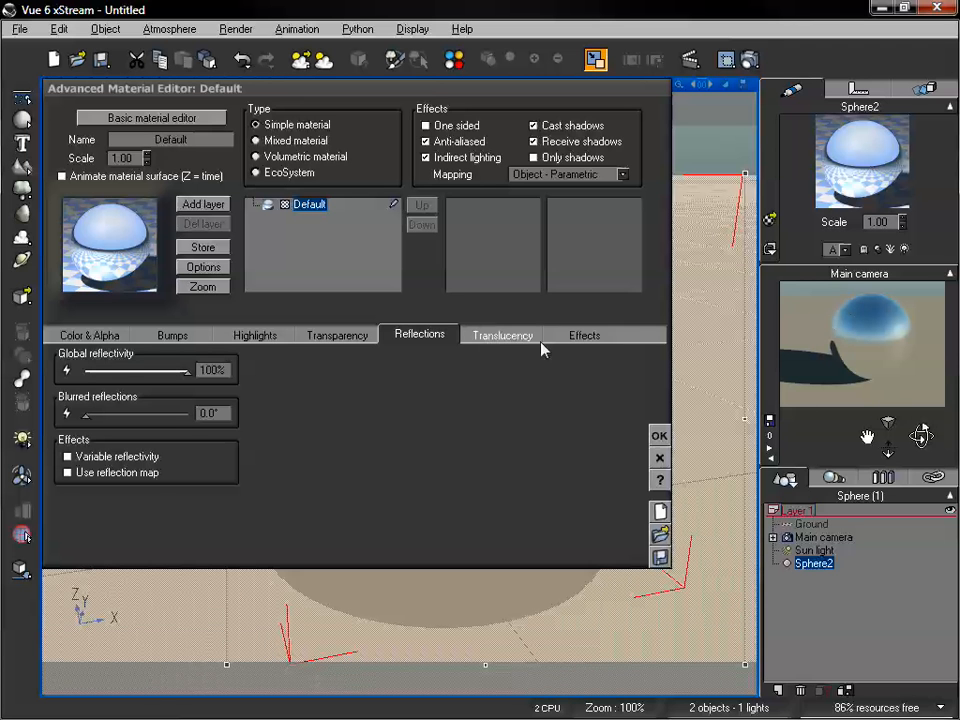
Test color reflected light (metallic) values of 55%, 100%, 26% and 70% on the blue reflective material, and return it to 0%.
left_click(580, 336)
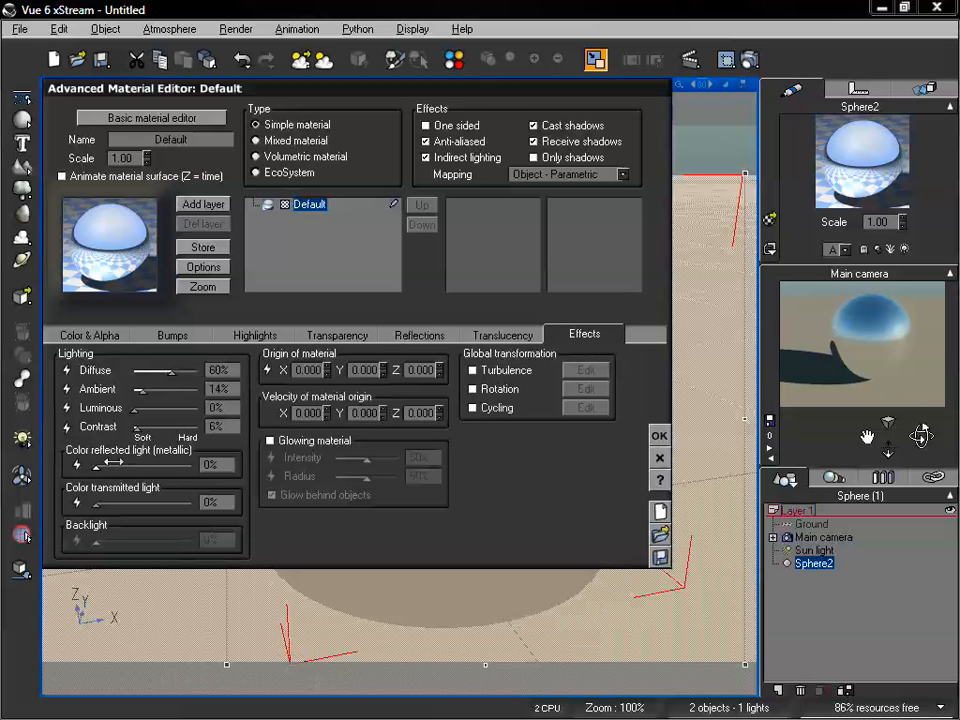
left_click_drag(96, 466, 152, 463)
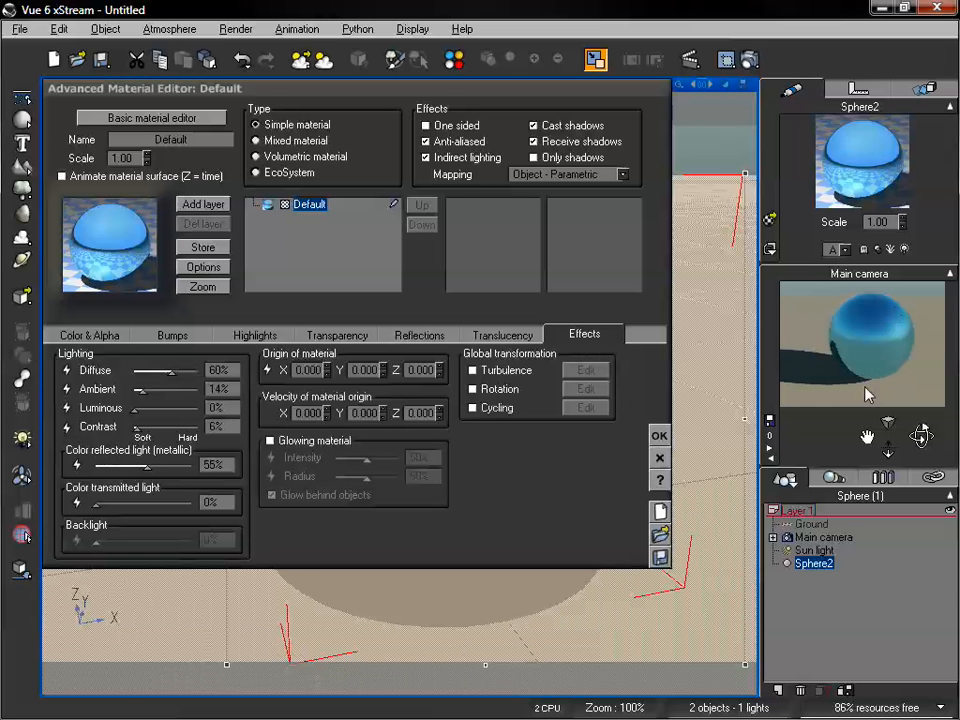
left_click_drag(148, 466, 244, 452)
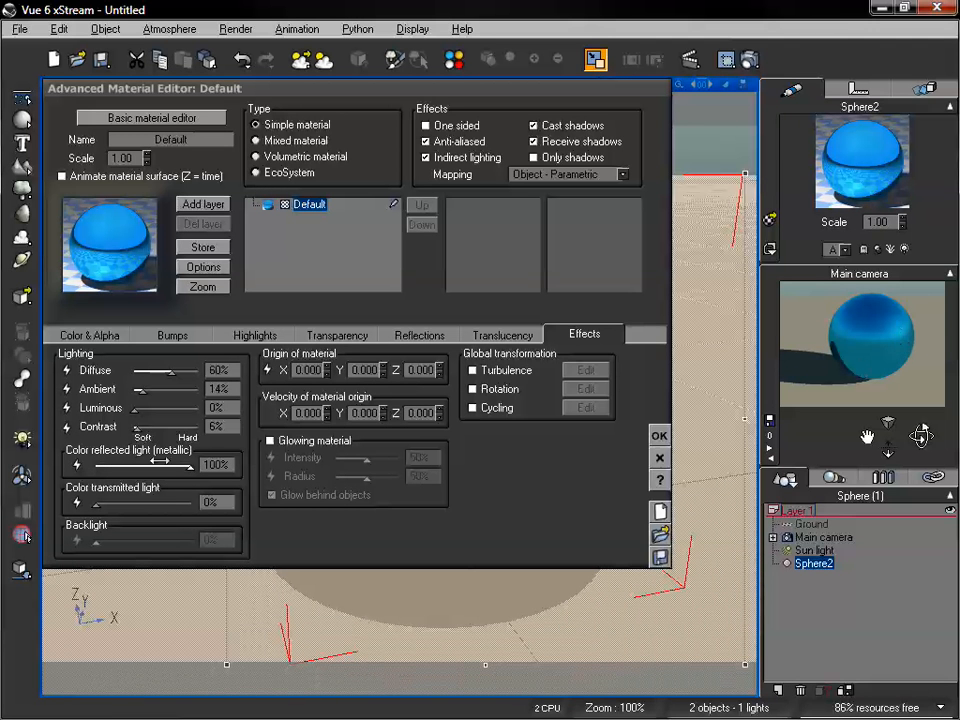
left_click_drag(190, 465, 120, 465)
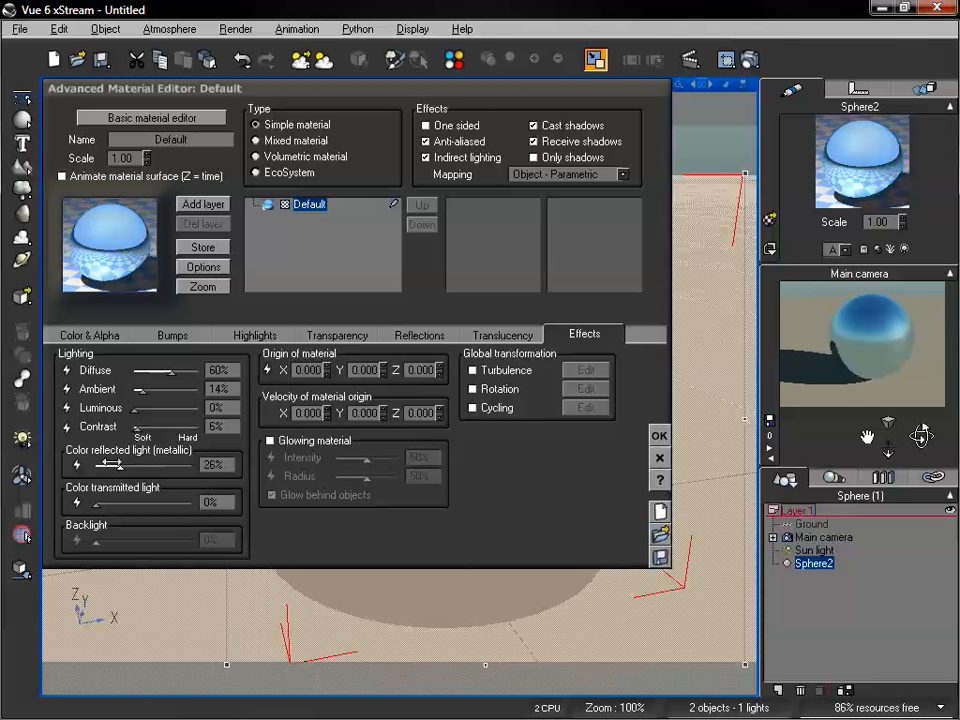
left_click_drag(120, 465, 162, 465)
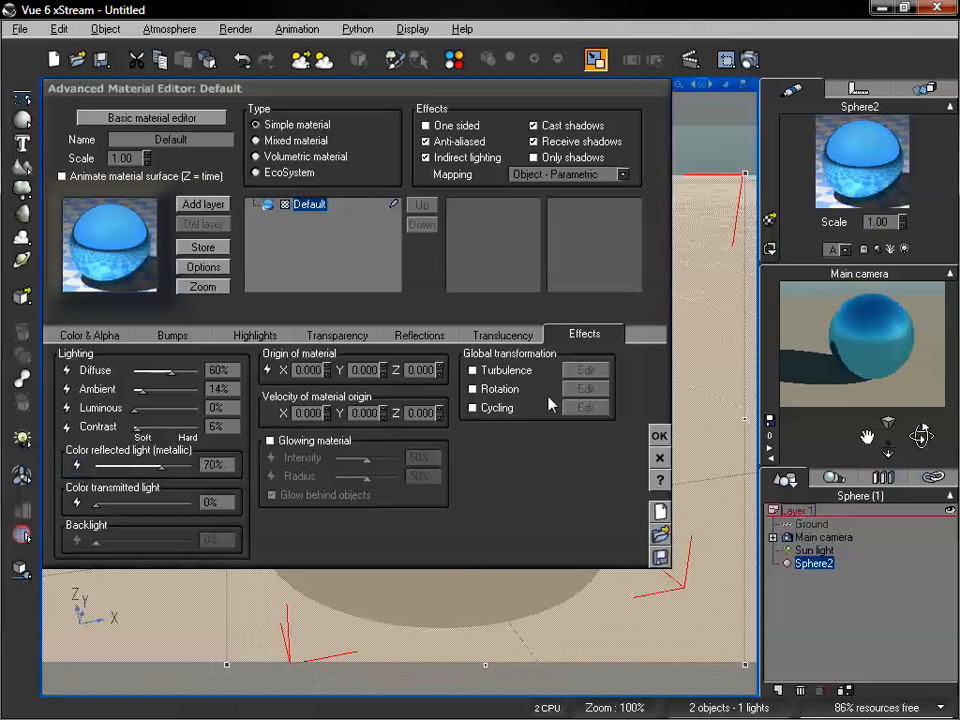
left_click_drag(161, 466, 96, 466)
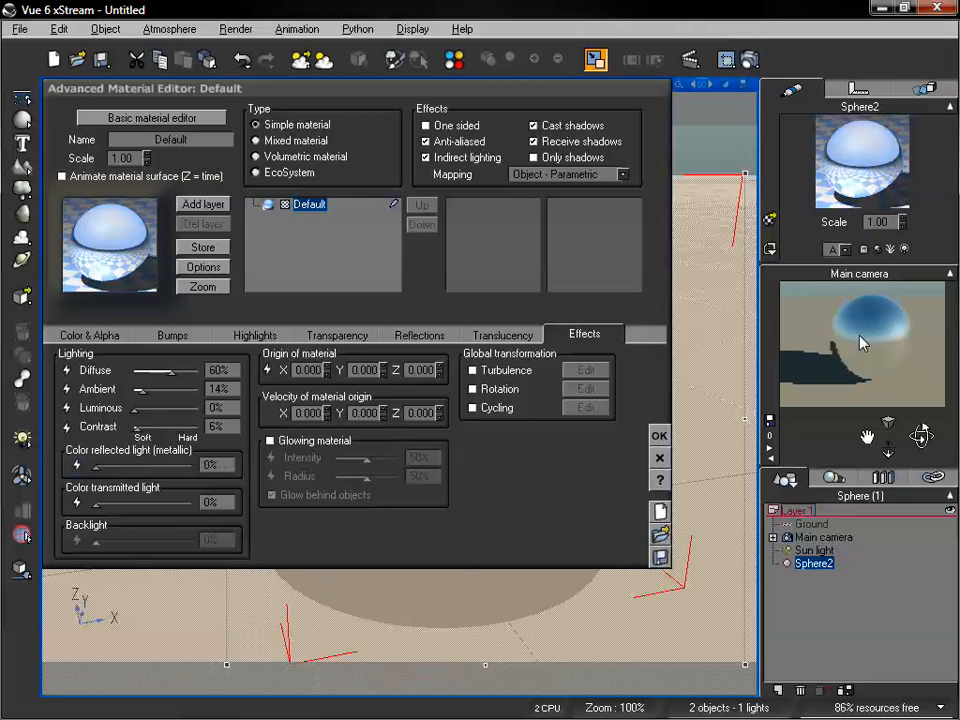
Set the global reflectivity of the sphere's Default material to 0%.
left_click(310, 336)
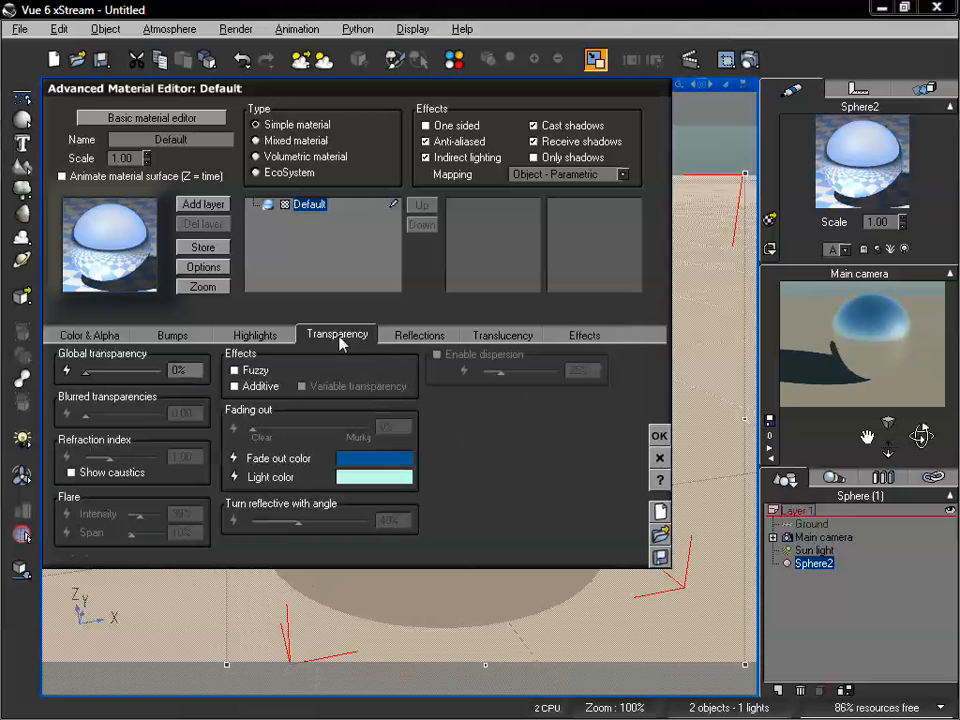
left_click(420, 335)
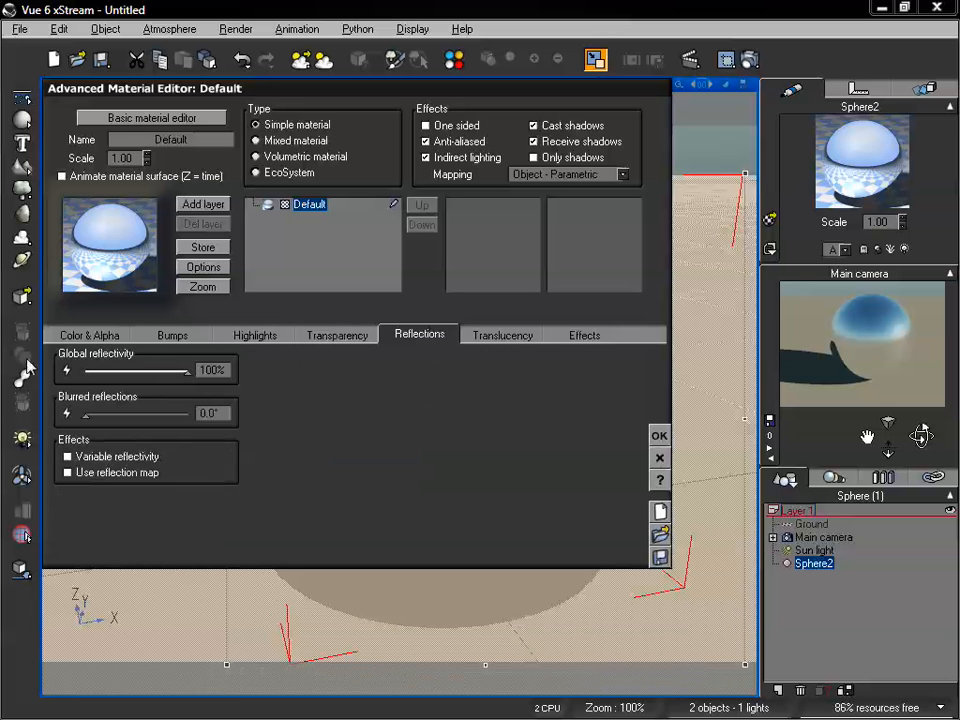
left_click_drag(184, 371, 84, 378)
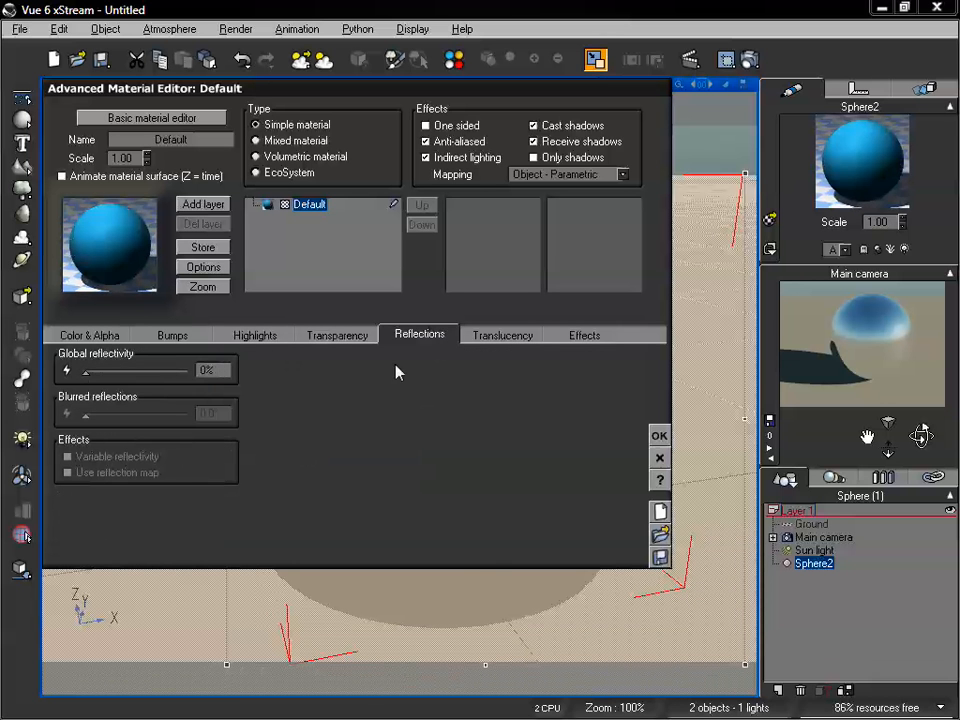
Set the Default material's global transparency to 57% and aim the main camera so the sphere and its shadow can be inspected.
left_click(580, 335)
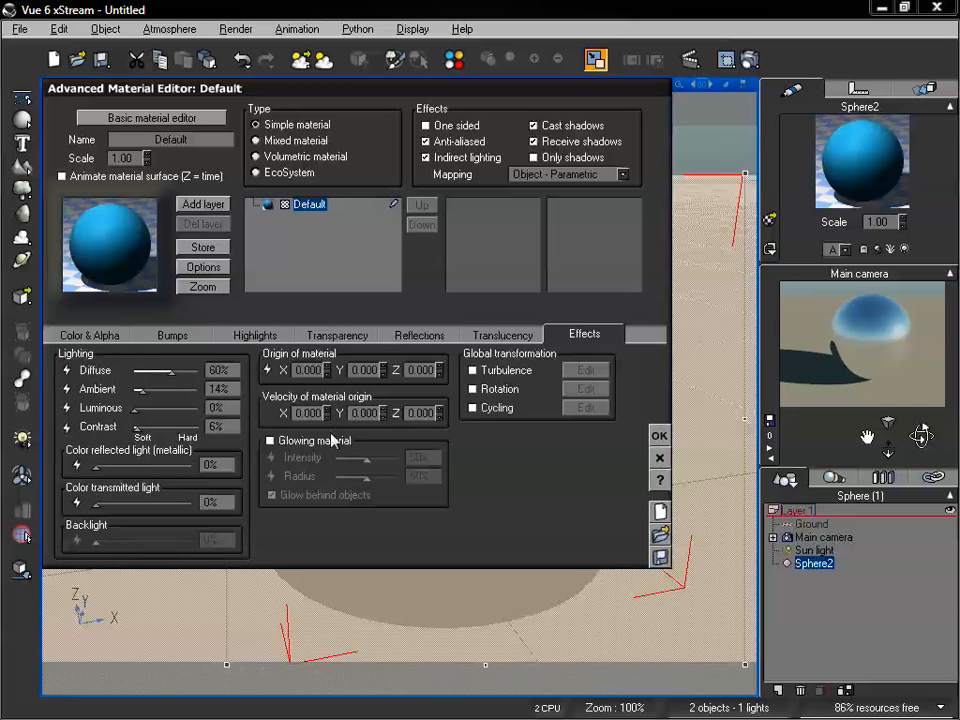
left_click(340, 336)
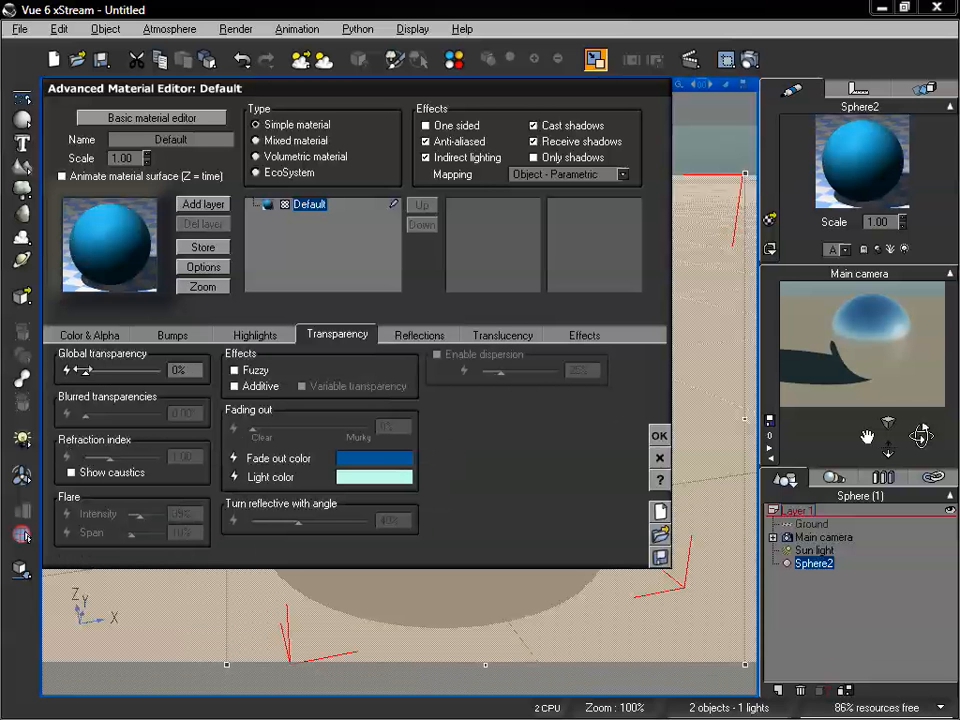
left_click_drag(86, 371, 127, 371)
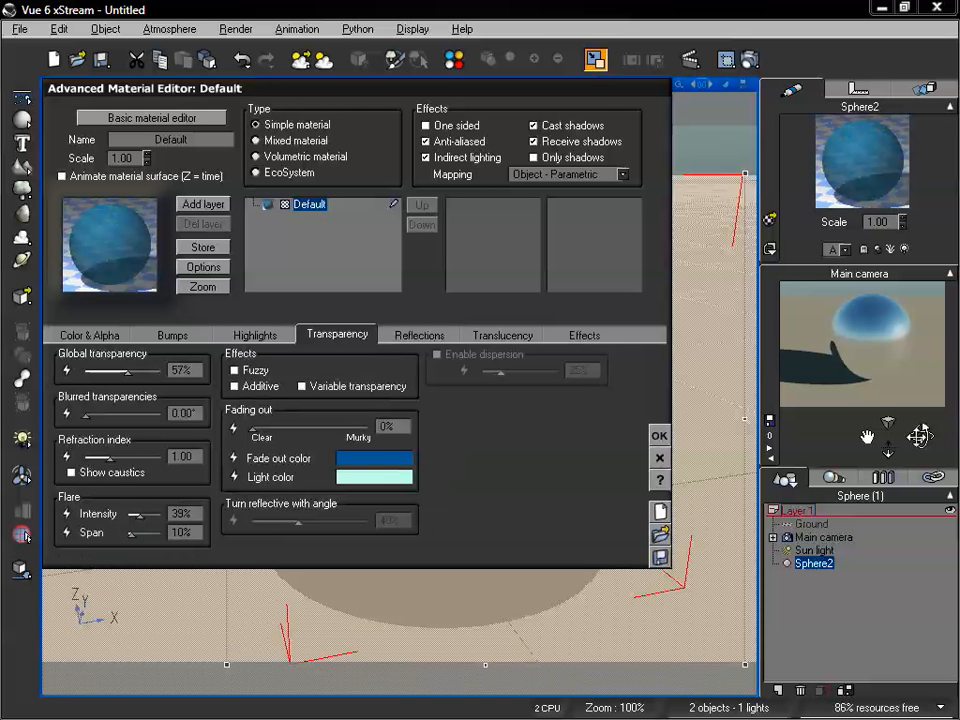
left_click_drag(919, 436, 929, 440)
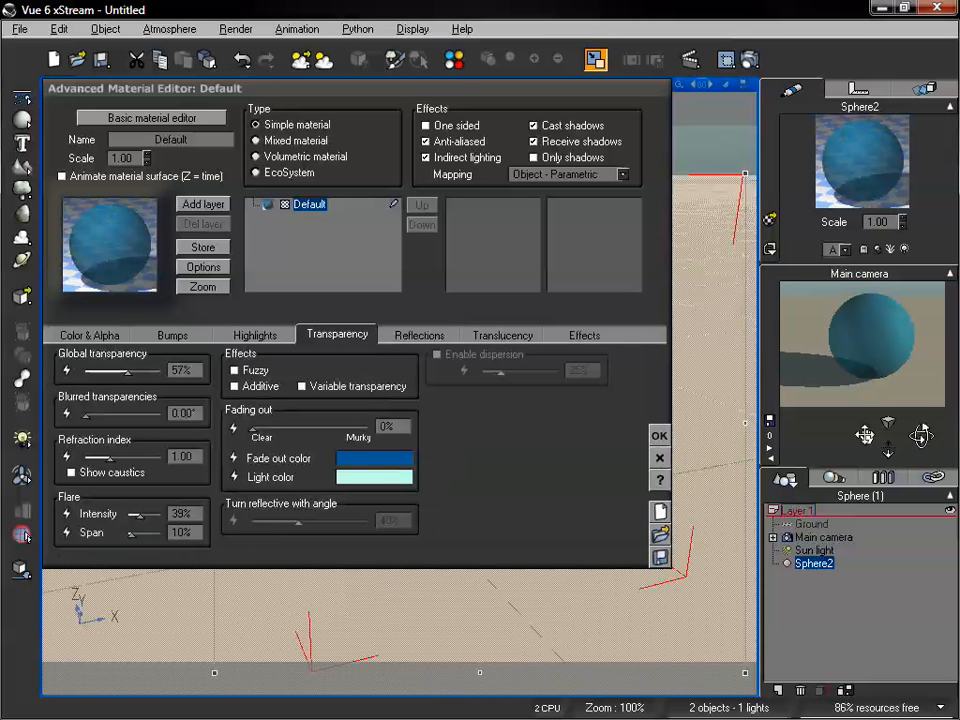
mouse_move(867, 437)
left_mouse_down()
mouse_move(901, 438)
mouse_move(861, 440)
left_mouse_up()
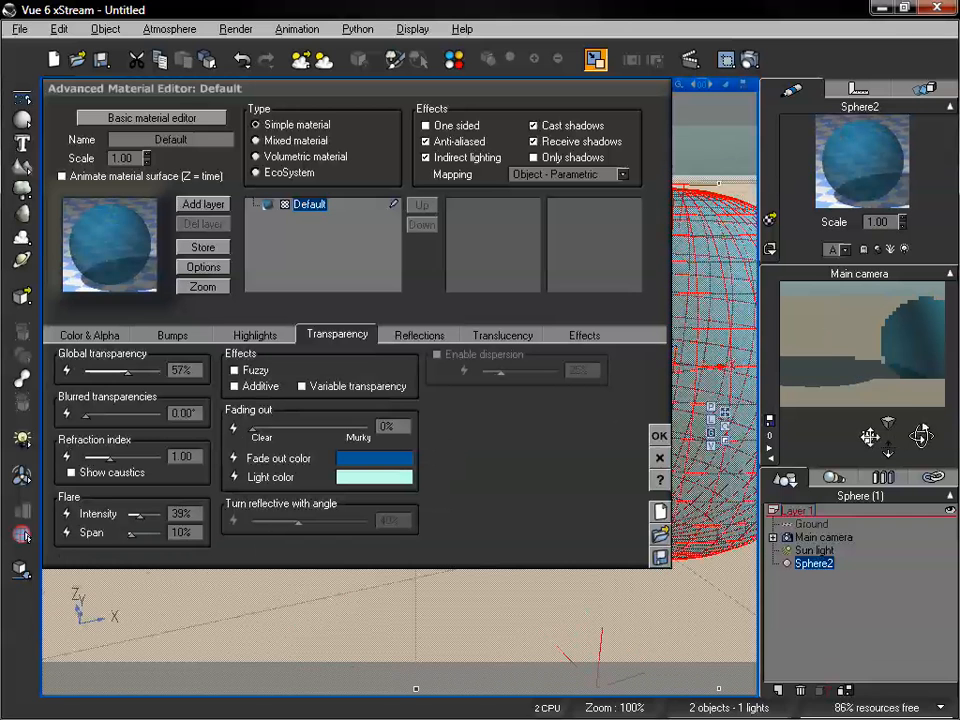
left_click_drag(921, 435, 922, 438)
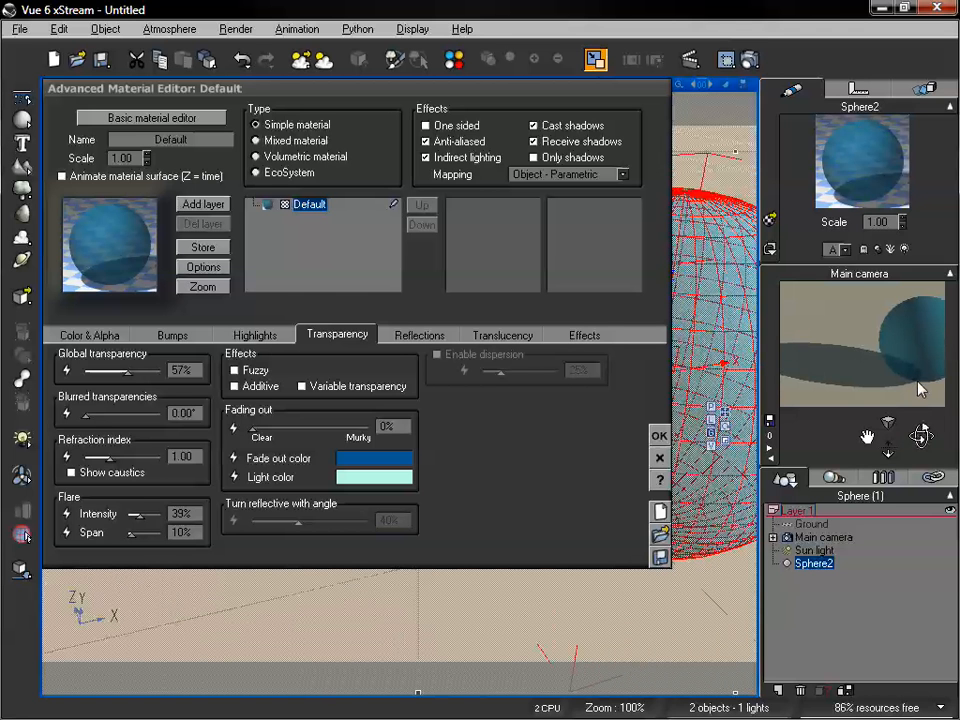
Test color transmitted light values of 100% and 68% on the transparent blue material, and return it to 0%.
left_click(579, 337)
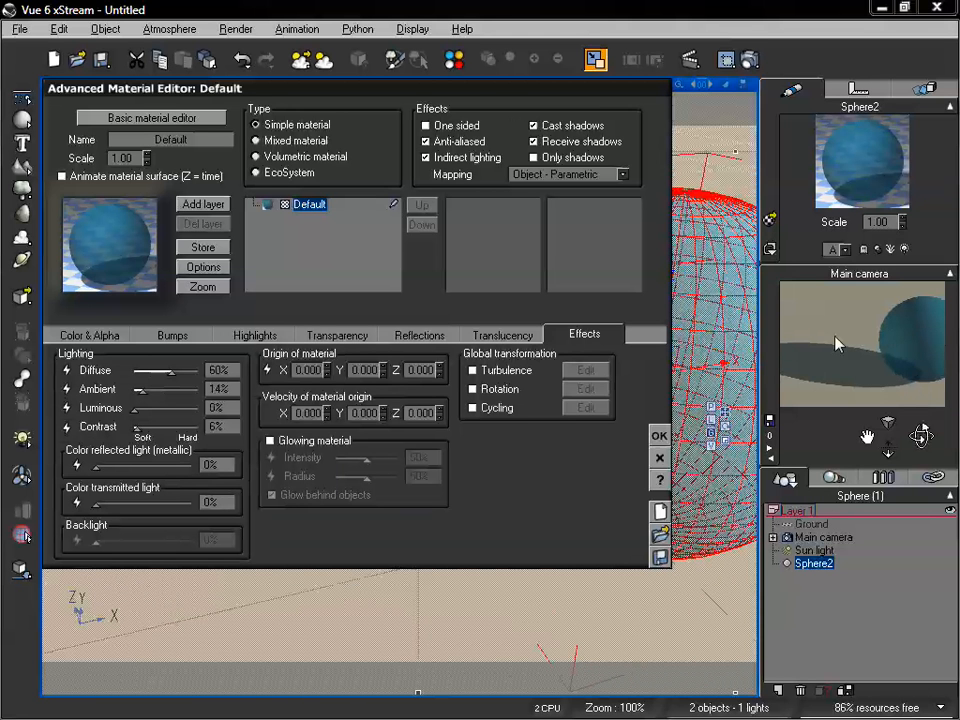
left_click_drag(96, 503, 192, 503)
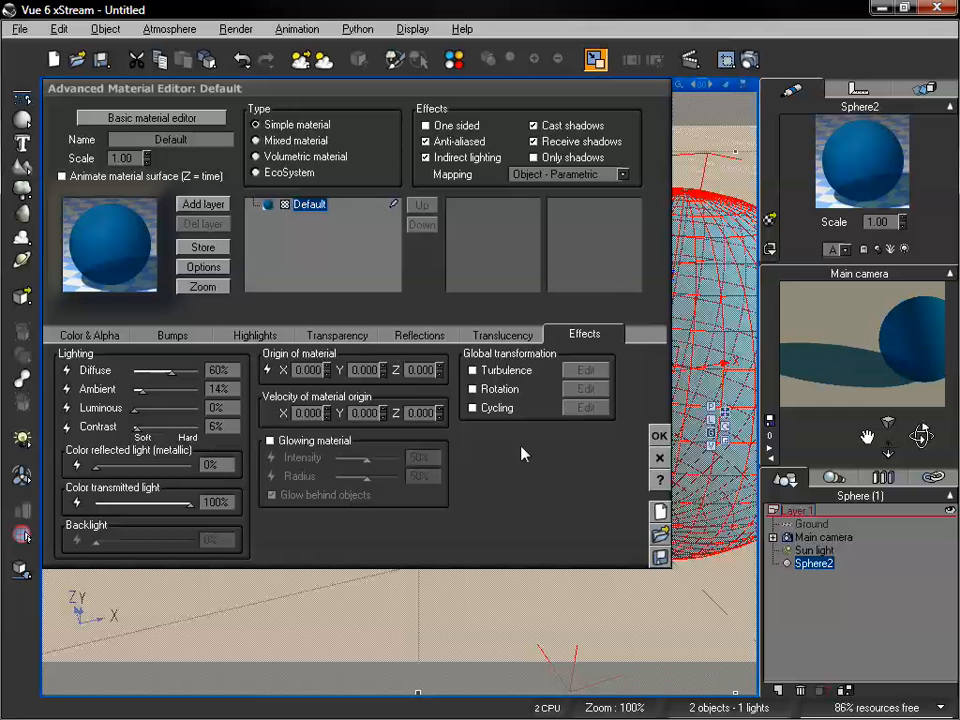
left_click_drag(190, 503, 159, 503)
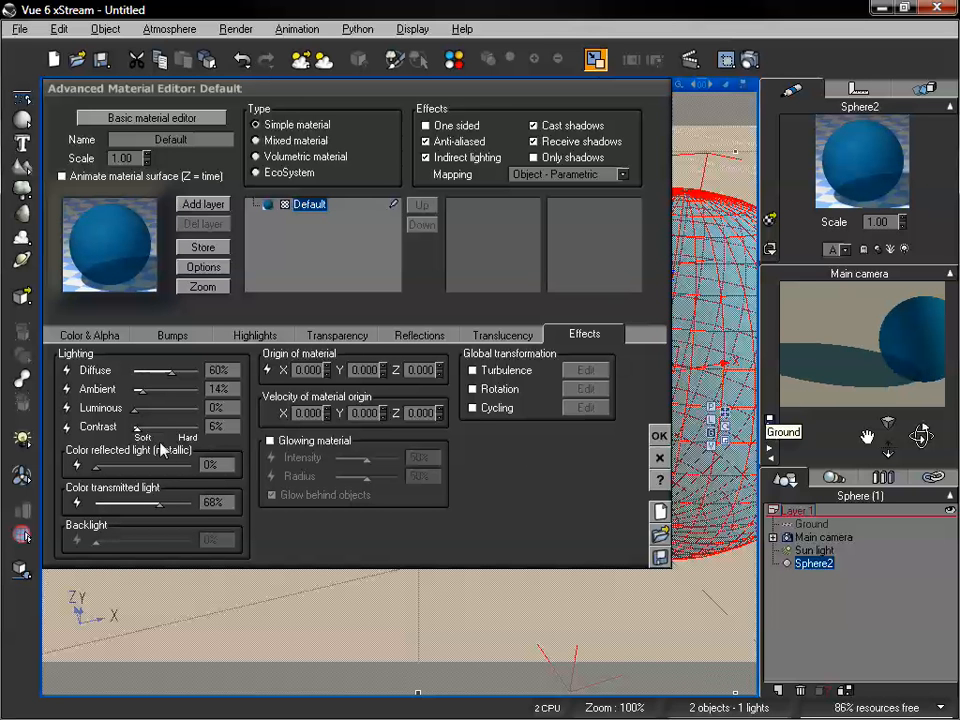
left_click_drag(159, 503, 97, 503)
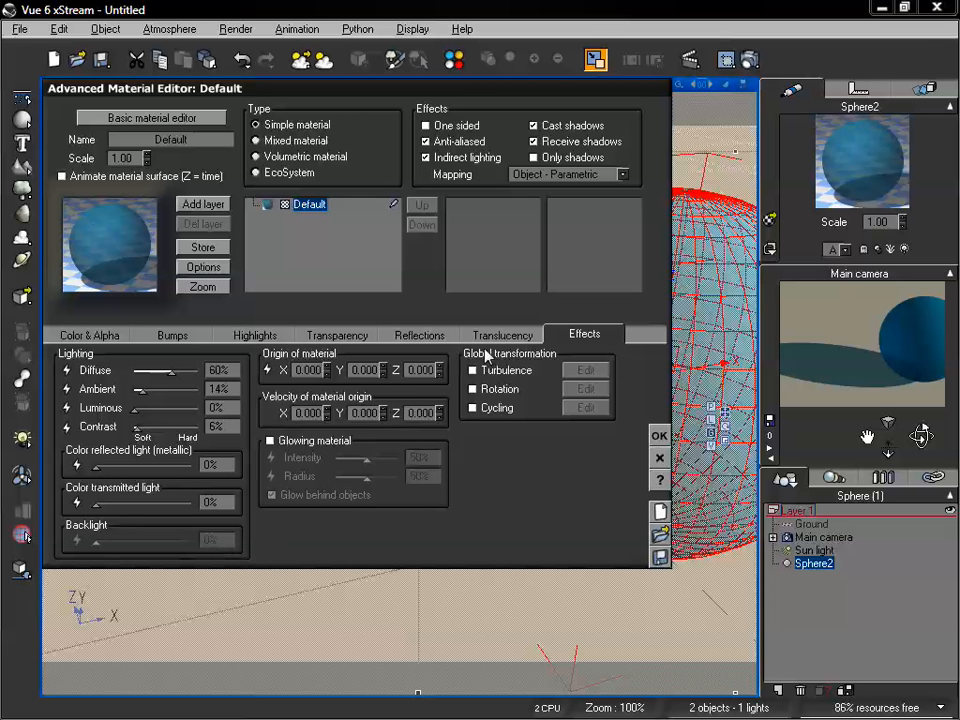
Remove the global transparency from the sphere's Default material to make it opaque.
left_click(352, 335)
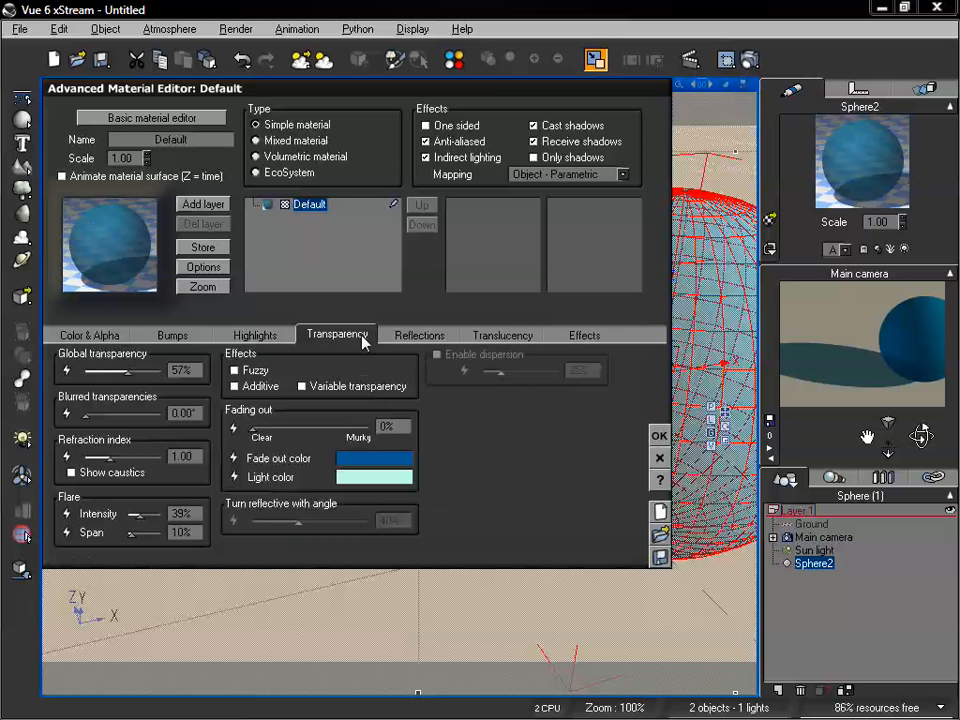
left_click(578, 336)
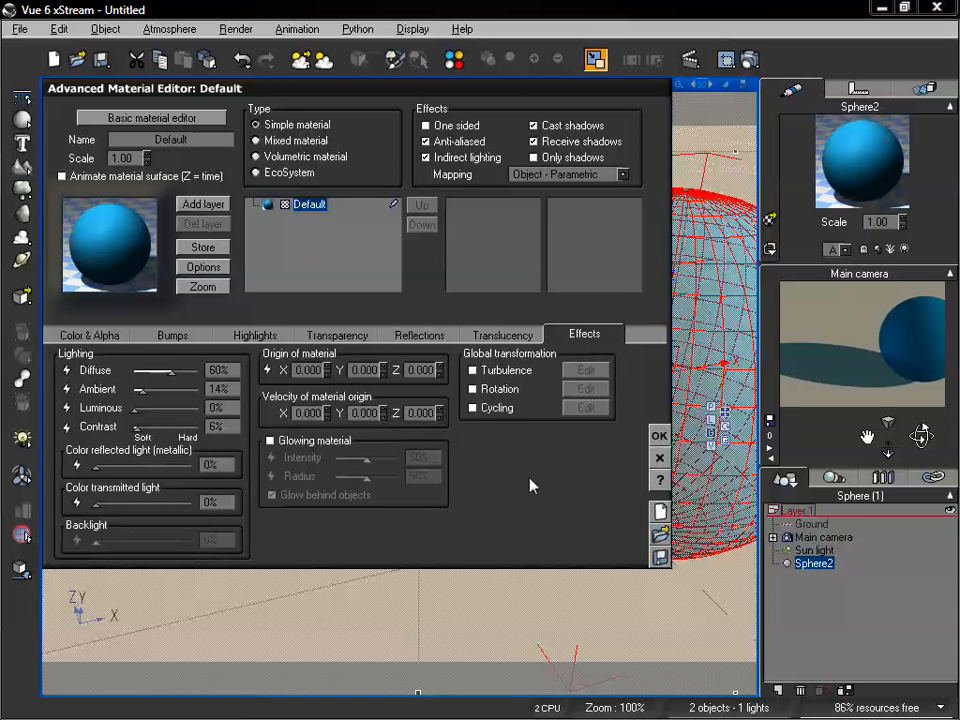
Enable Glowing material on the sphere, try intensity 70% with radius 85%, and raise both intensity and radius to 100%.
left_click(270, 441)
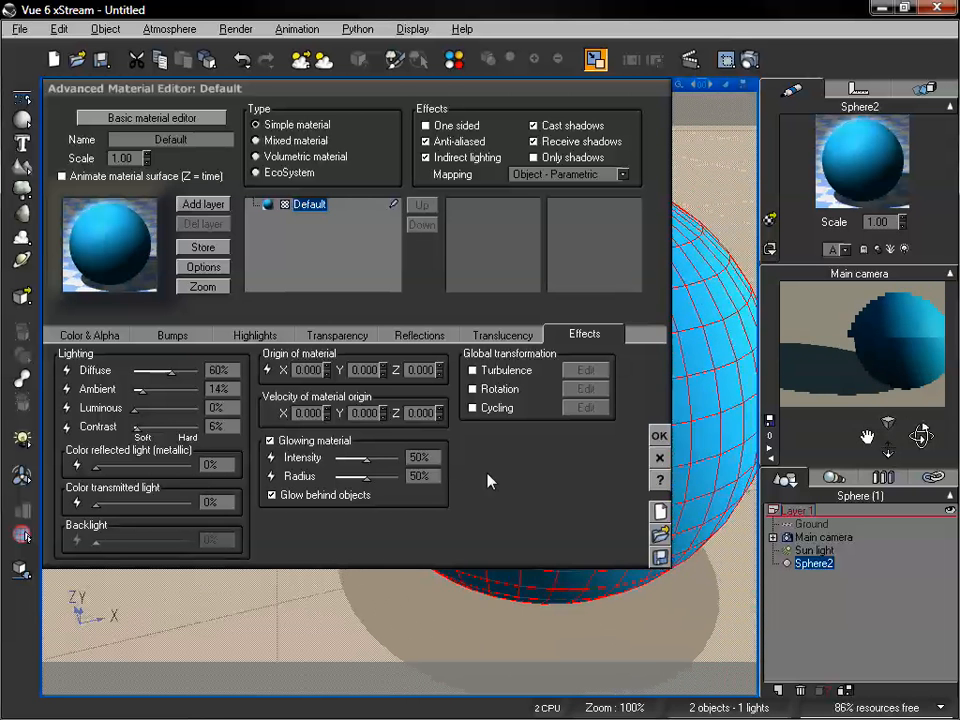
left_click_drag(366, 457, 390, 476)
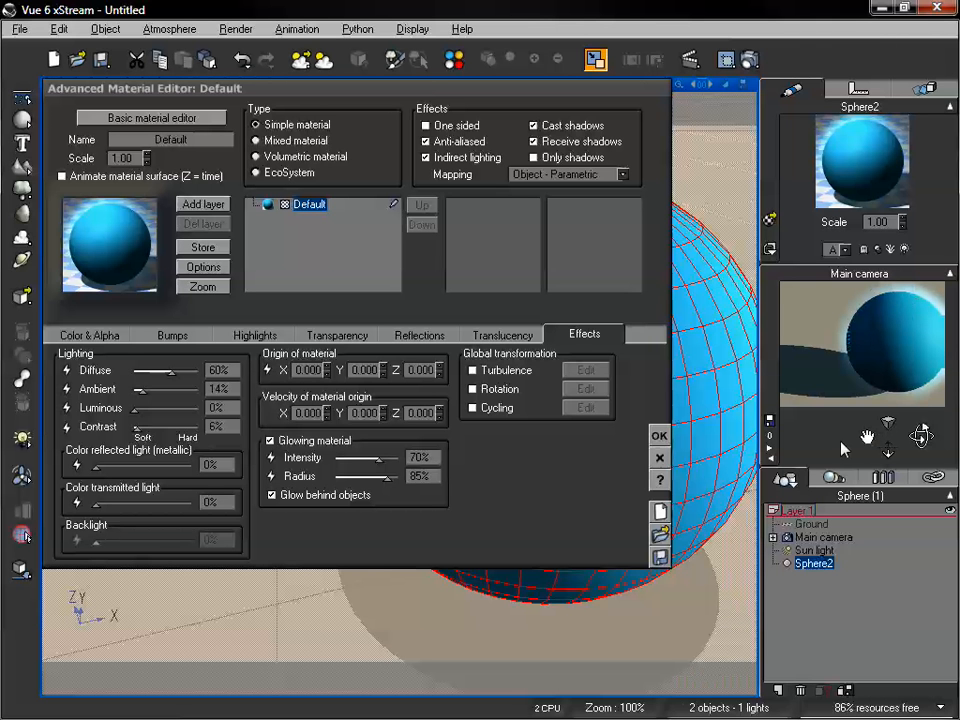
mouse_move(868, 437)
left_mouse_down()
mouse_move(845, 437)
mouse_move(864, 437)
left_mouse_up()
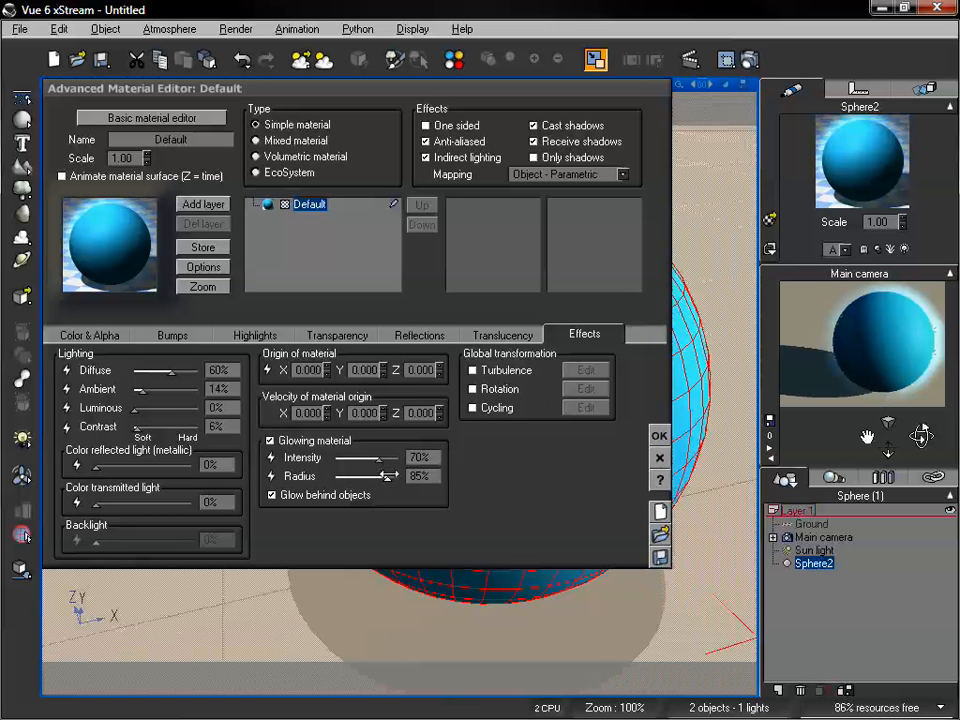
left_click_drag(388, 477, 403, 477)
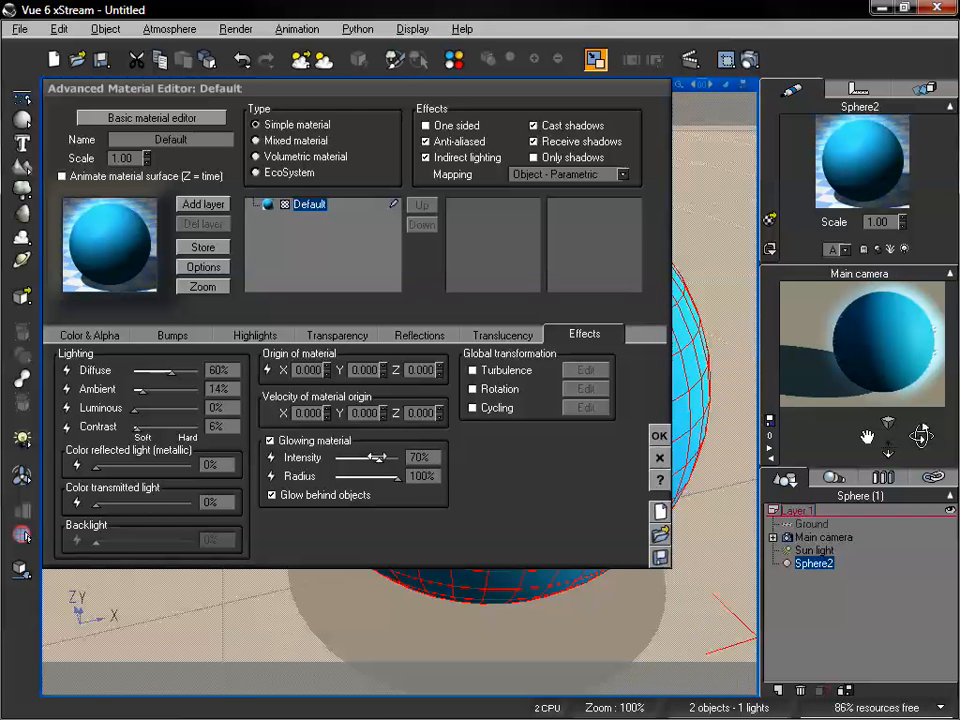
left_click_drag(376, 457, 398, 457)
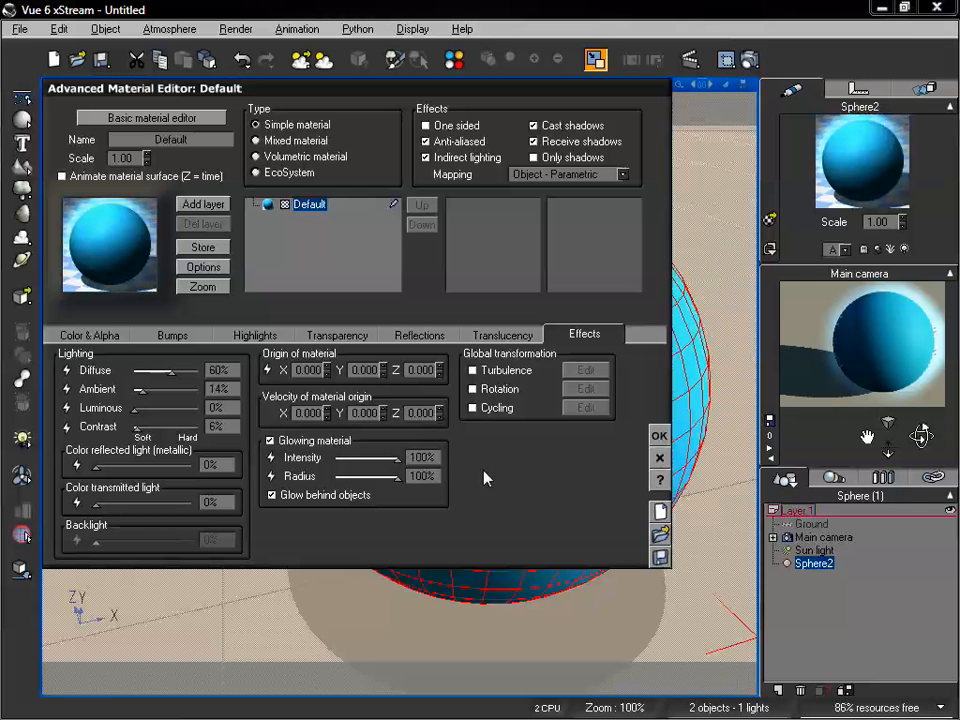
left_click(273, 495)
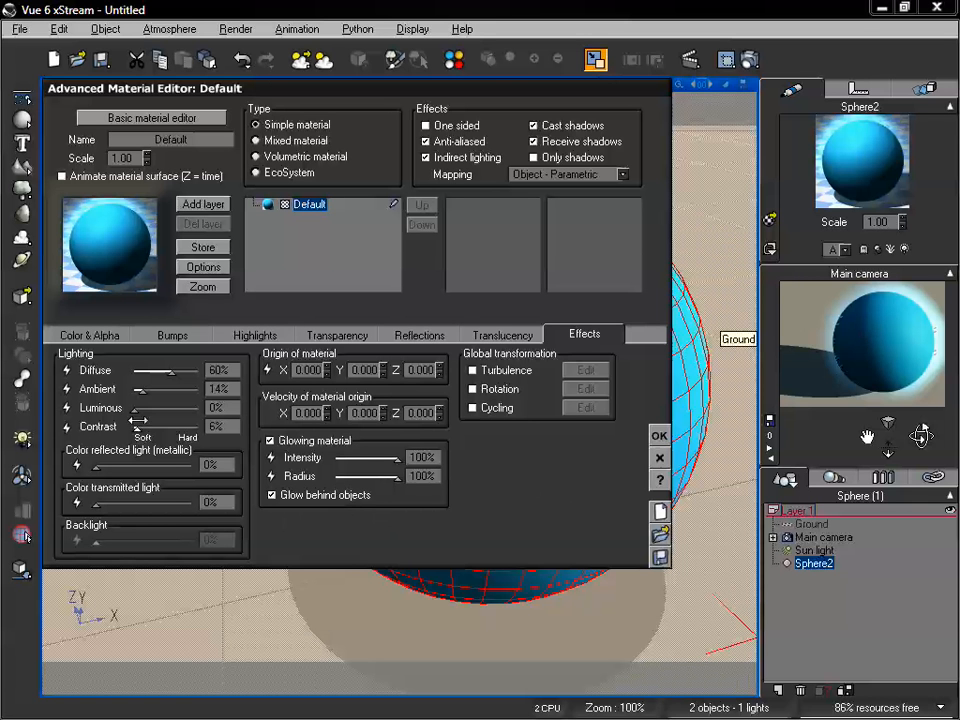
Test luminous values of 43% and 93% on the glowing sphere, then reset luminous to 0% and disable Glowing material.
left_click_drag(136, 409, 160, 409)
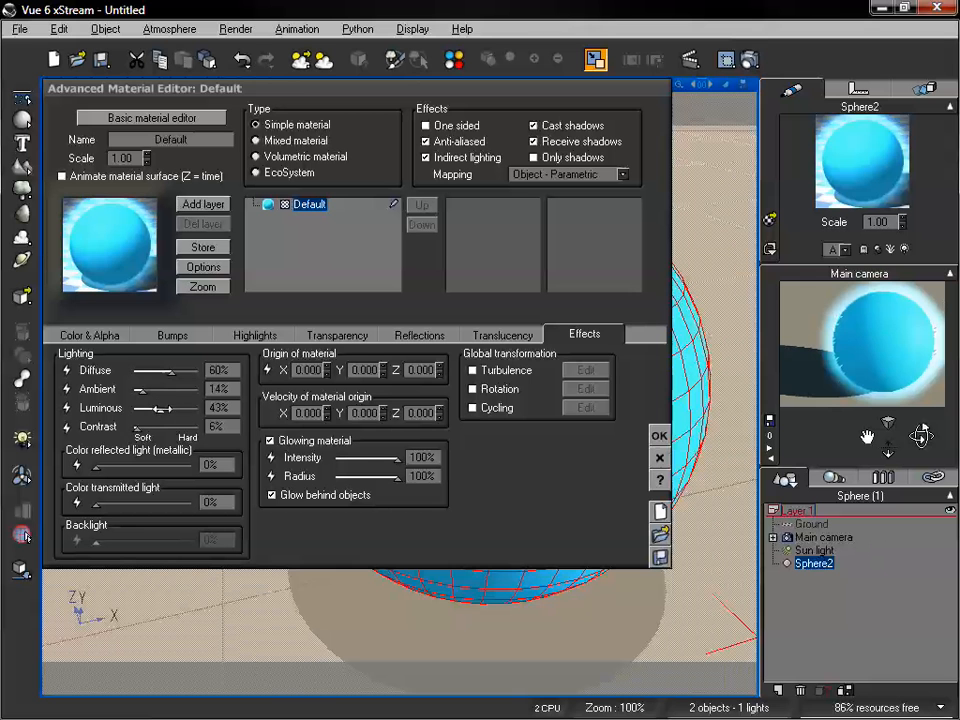
left_click_drag(160, 408, 193, 408)
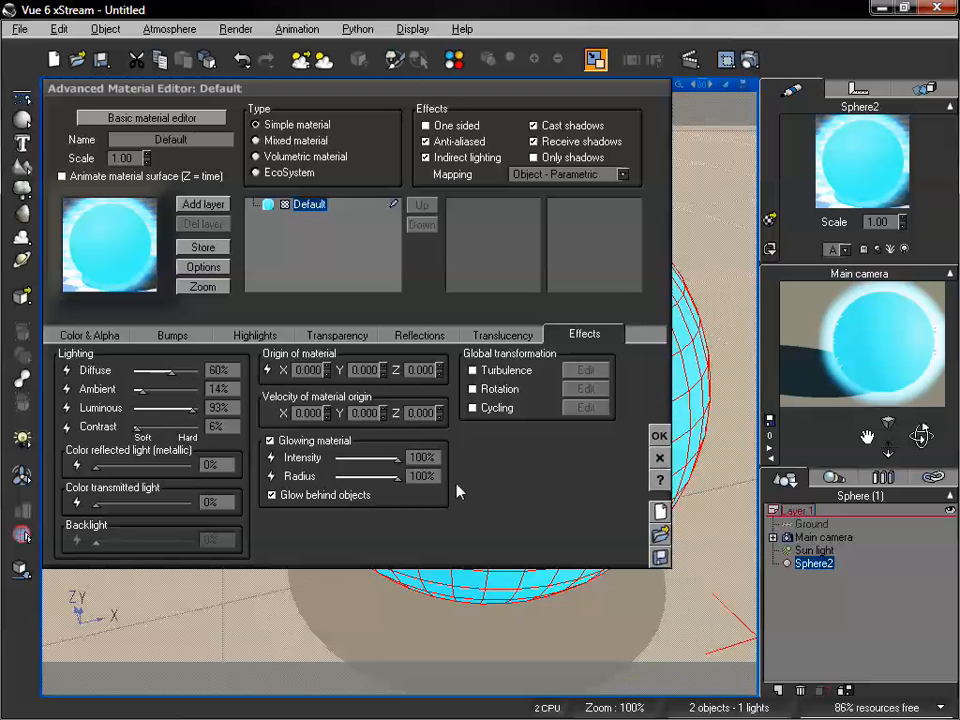
left_click_drag(183, 407, 133, 408)
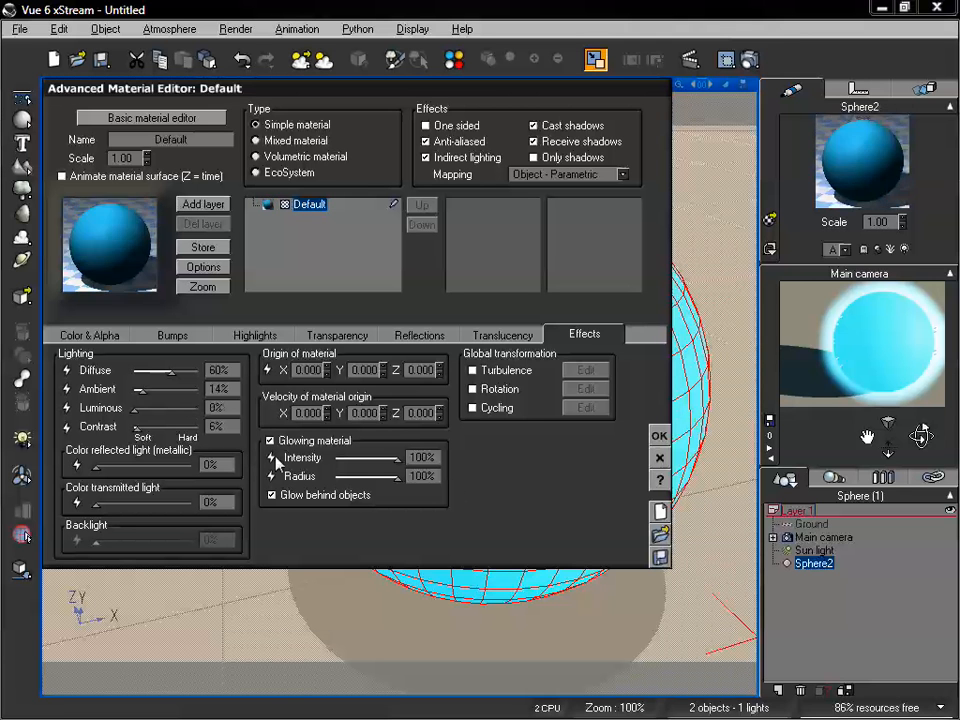
left_click(269, 440)
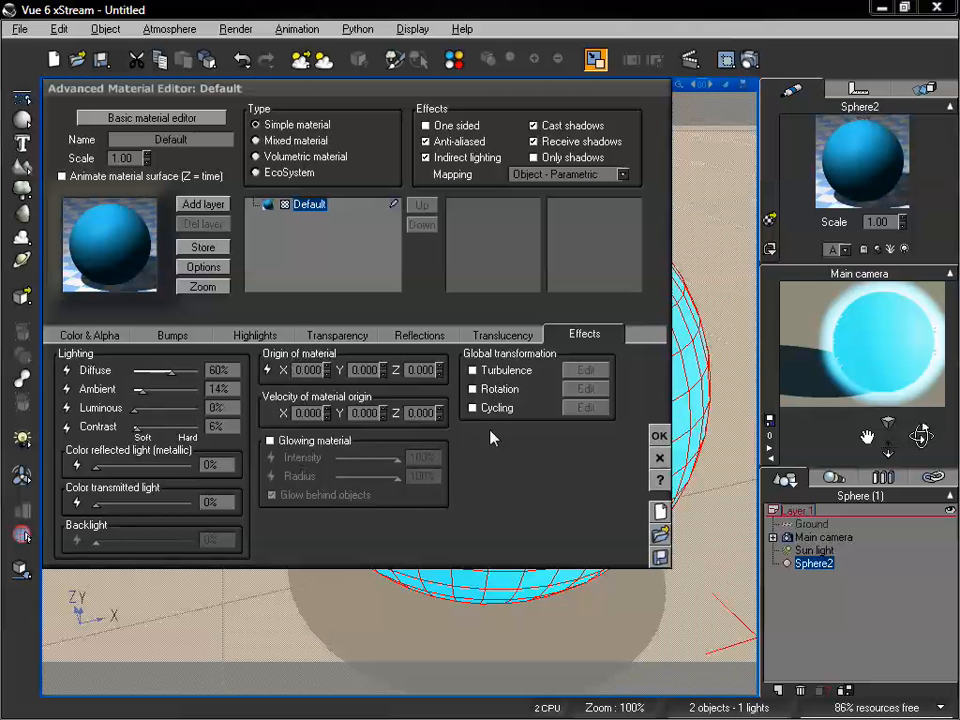
left_click(88, 335)
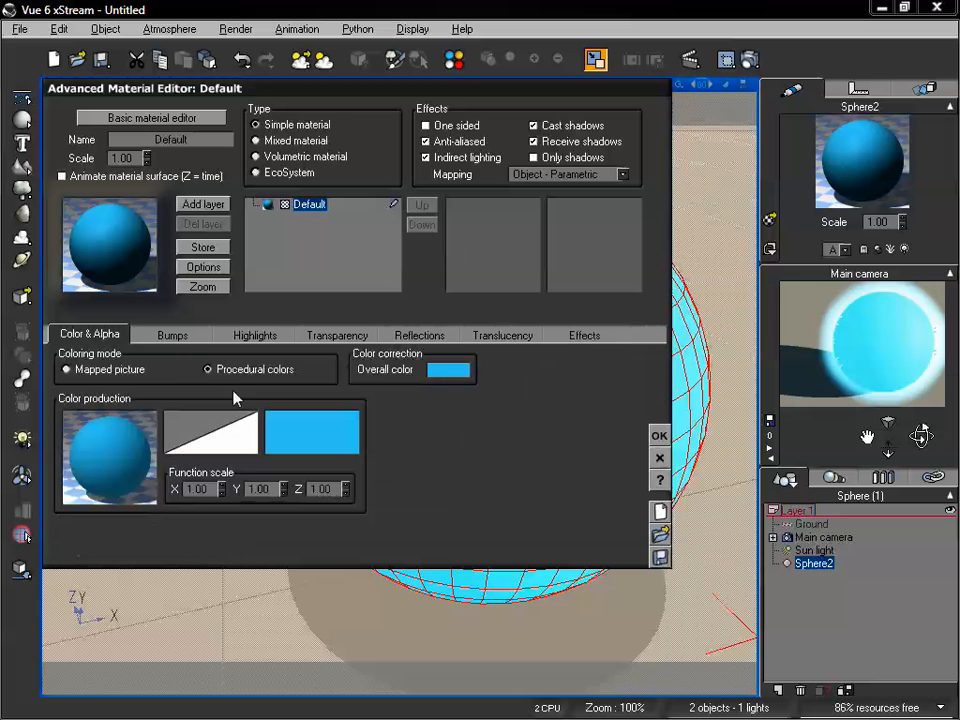
left_click(176, 335)
left_click(577, 335)
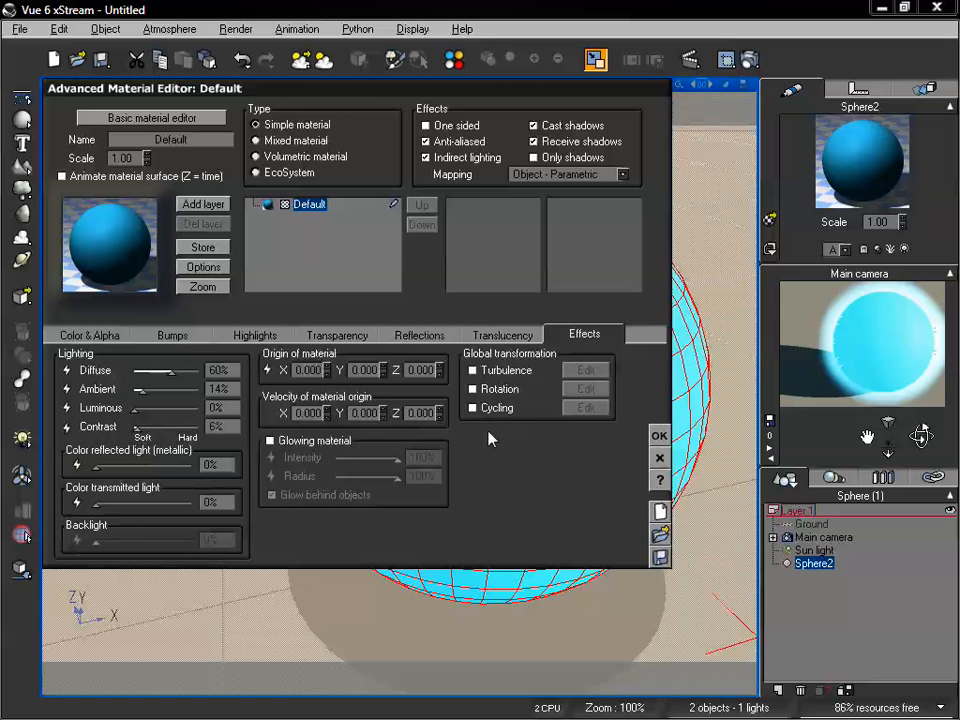
left_click(106, 337)
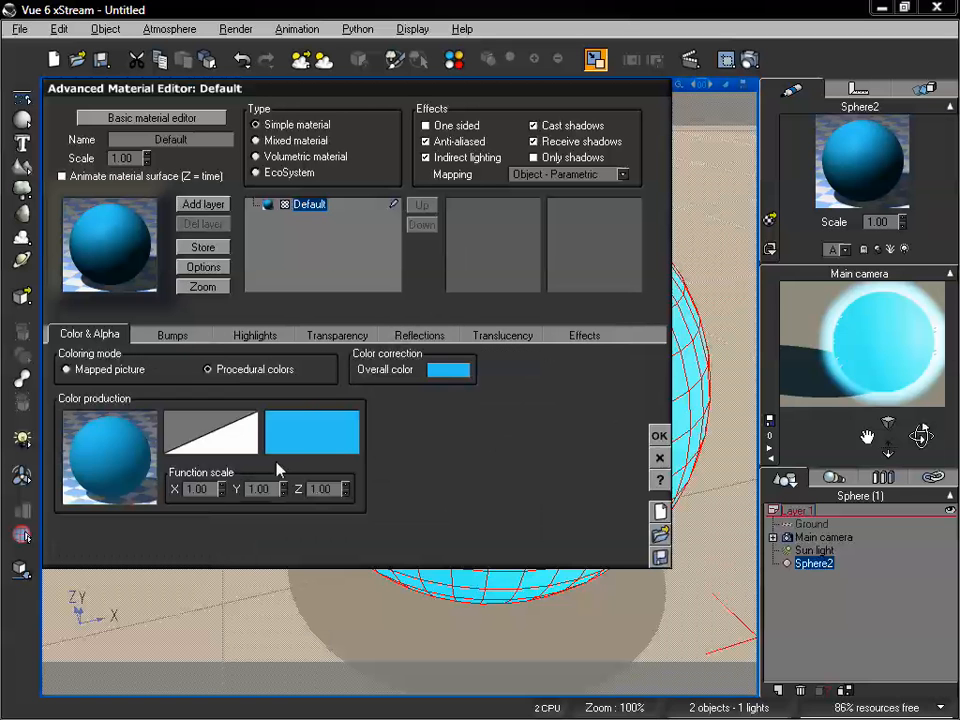
left_click(577, 338)
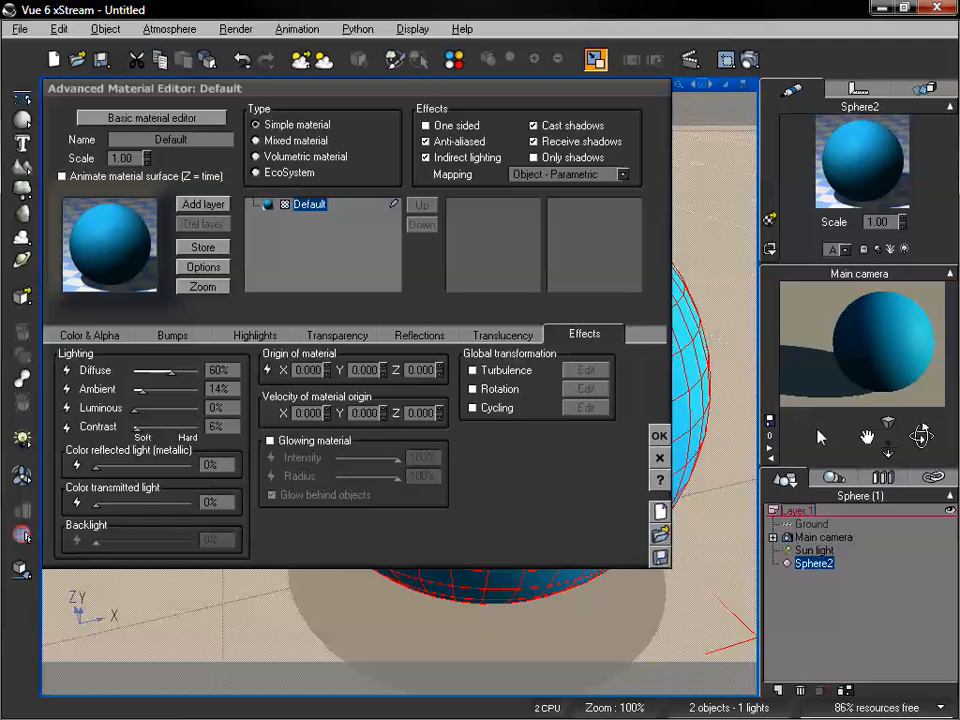
left_click_drag(867, 436, 867, 432)
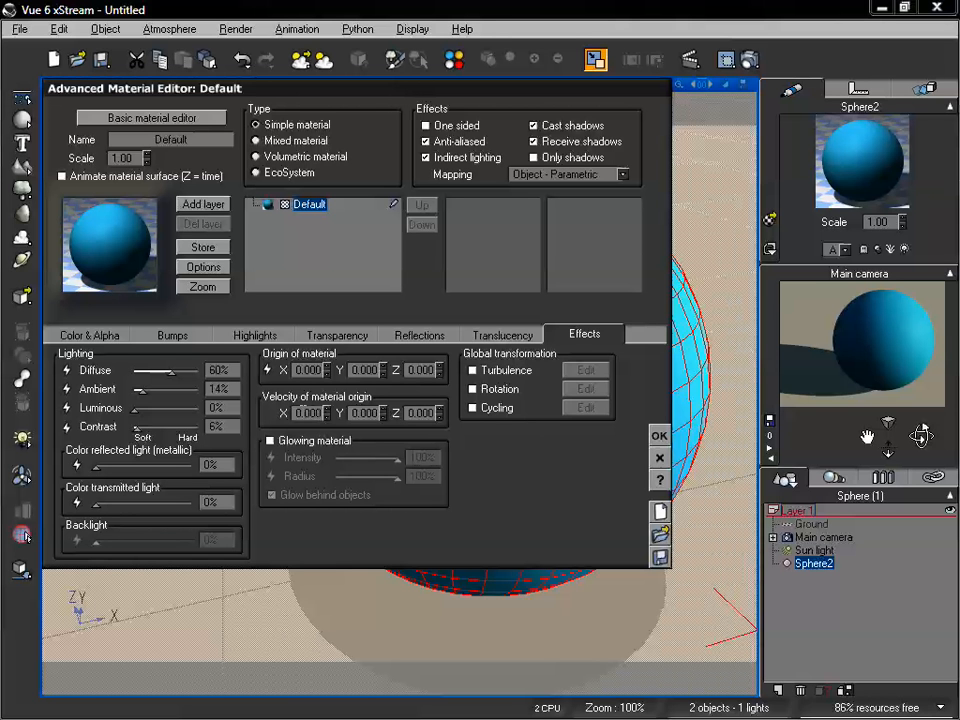
Examine the X, Y and Z settings for the velocity of material origin without changing them.
key("Tab")
key("Tab")
key("Tab")
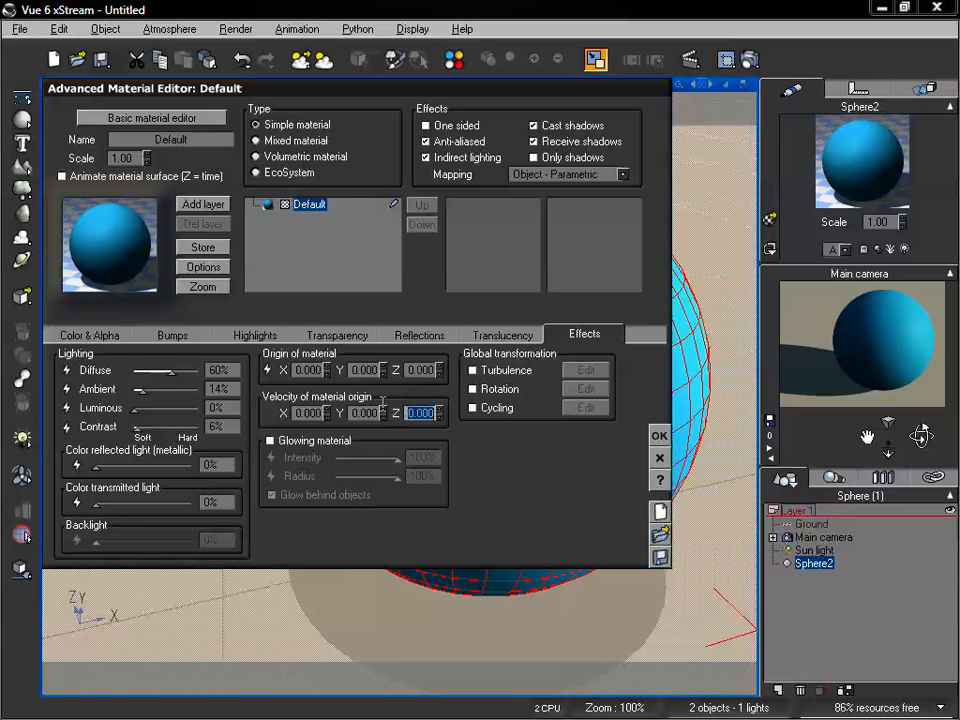
left_click(312, 412)
left_click(367, 412)
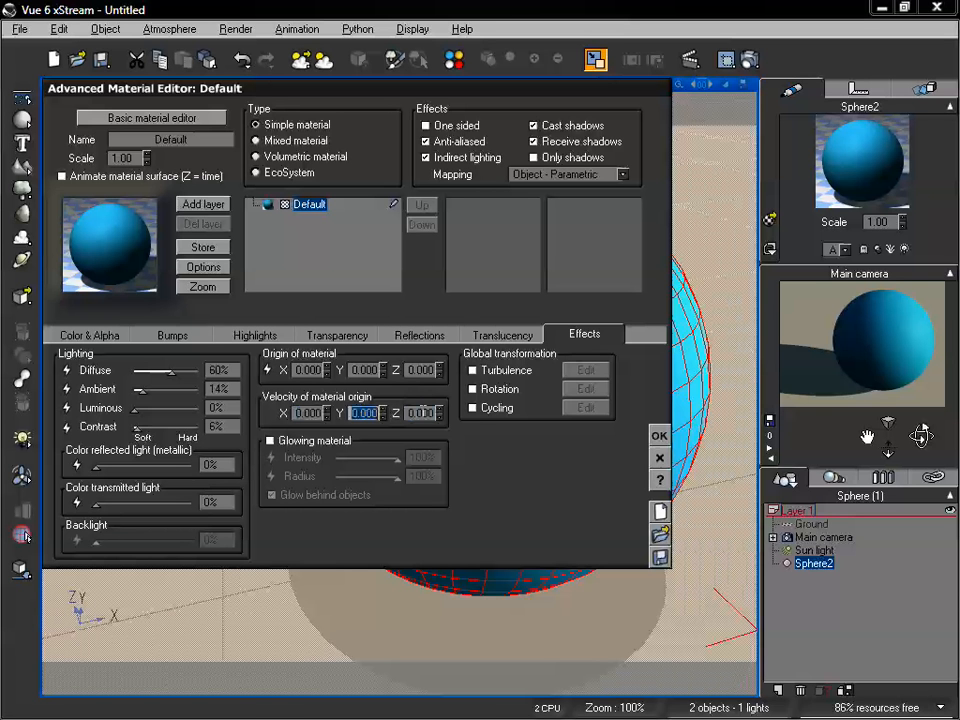
left_click(423, 412)
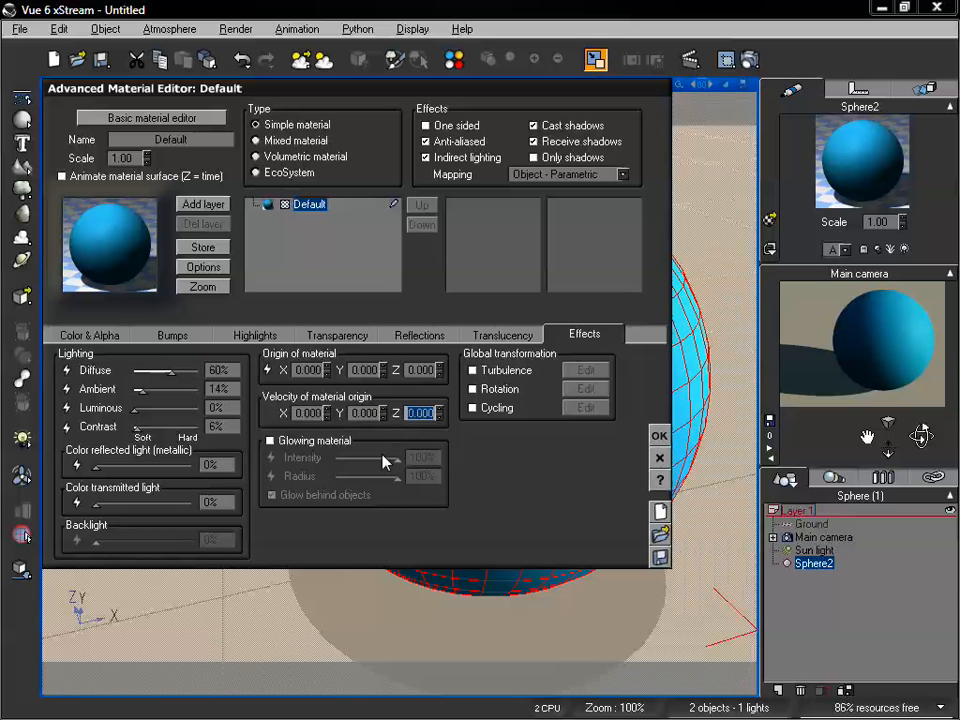
left_click(506, 432)
Enable turbulence as a global transformation of the material, leave rotation and cycling off, and open the turbulence settings.
left_click(478, 371)
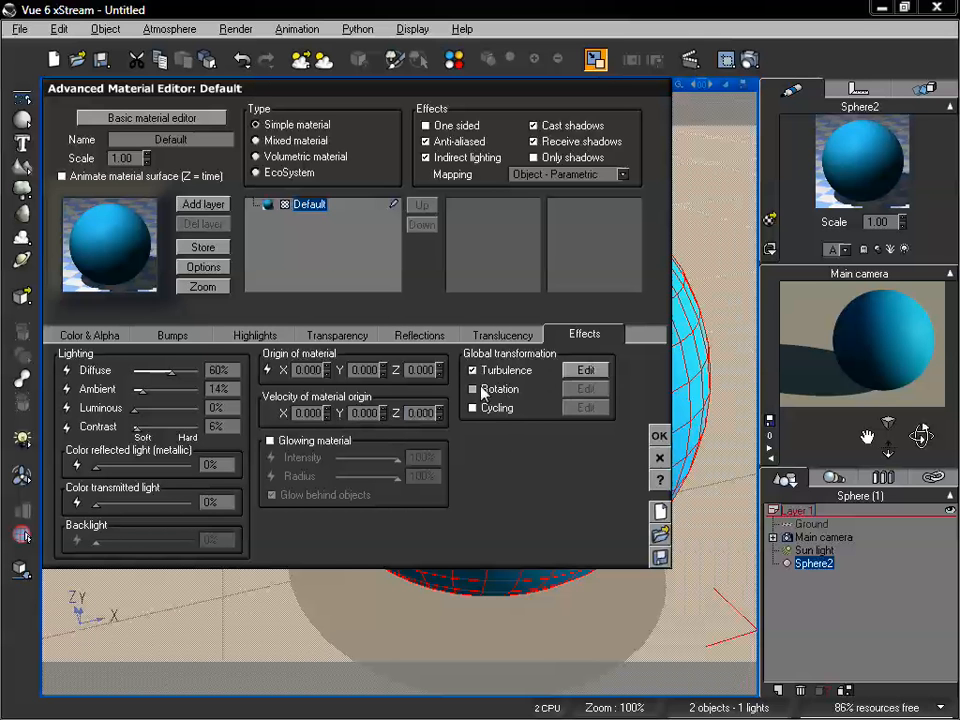
left_click(481, 388)
left_click(479, 409)
left_click(478, 409)
left_click(478, 390)
left_click(588, 370)
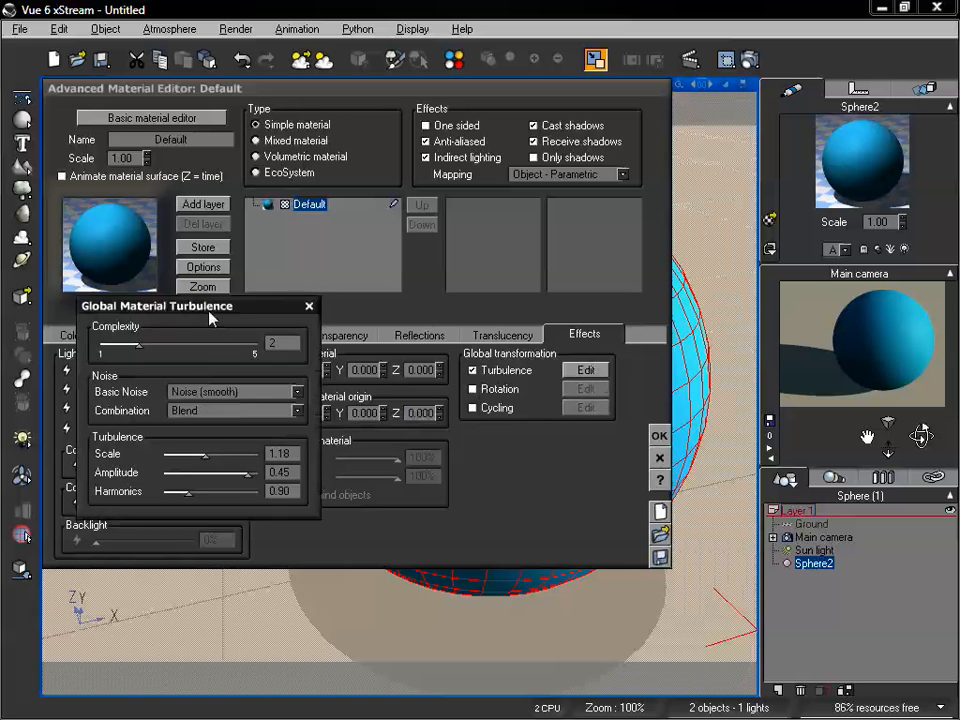
Examine the basic noise types and combination modes in the global material turbulence settings without changing them, and close the settings.
left_click_drag(210, 314, 445, 299)
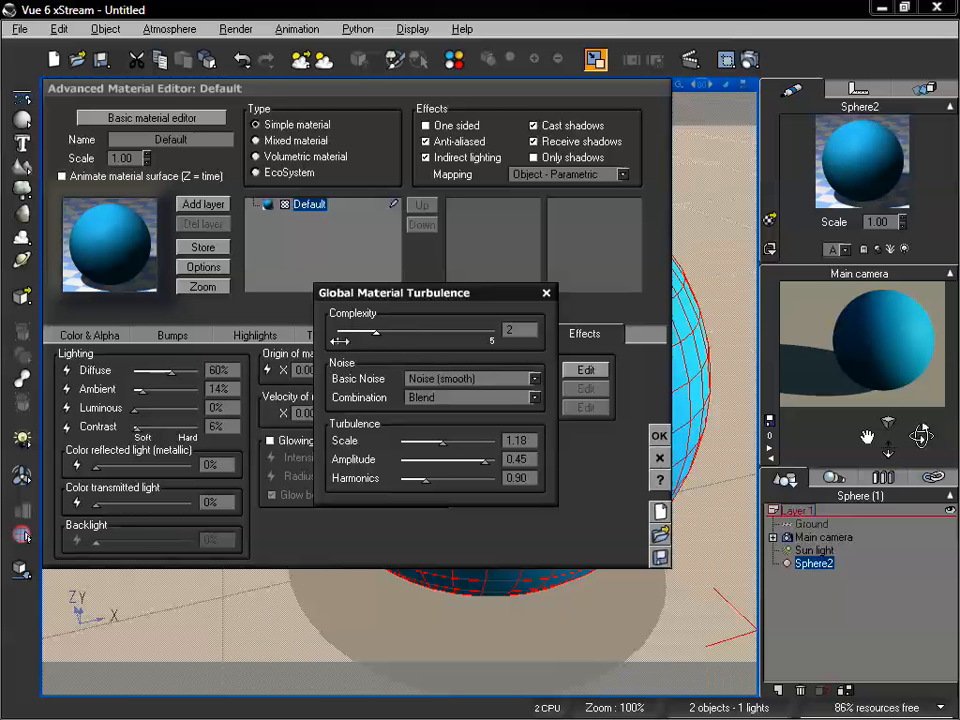
left_click_drag(410, 296, 386, 279)
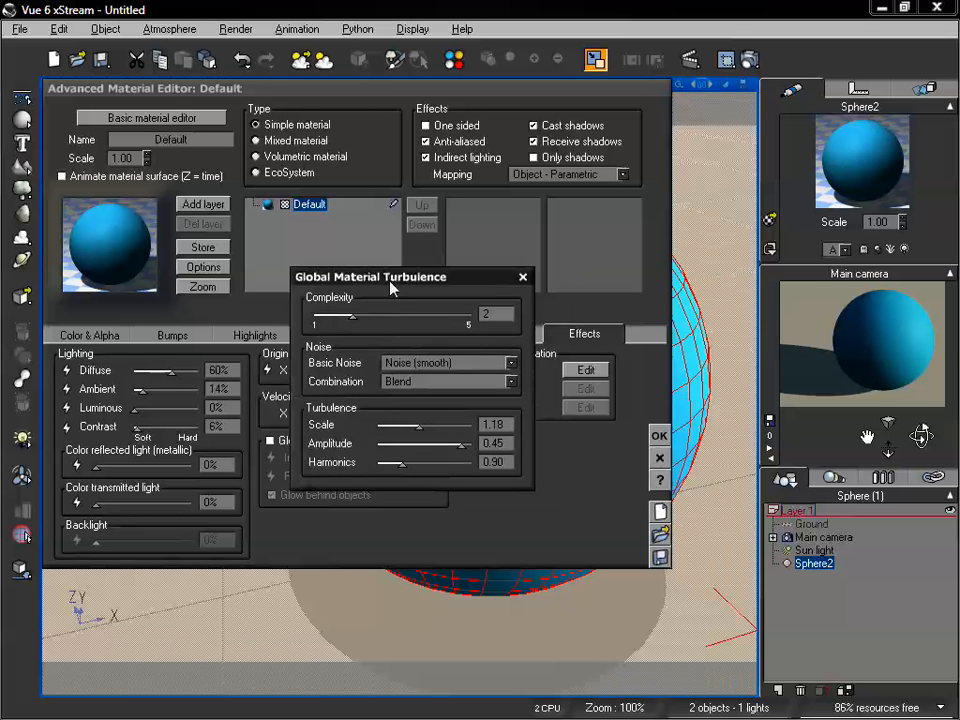
left_click(509, 362)
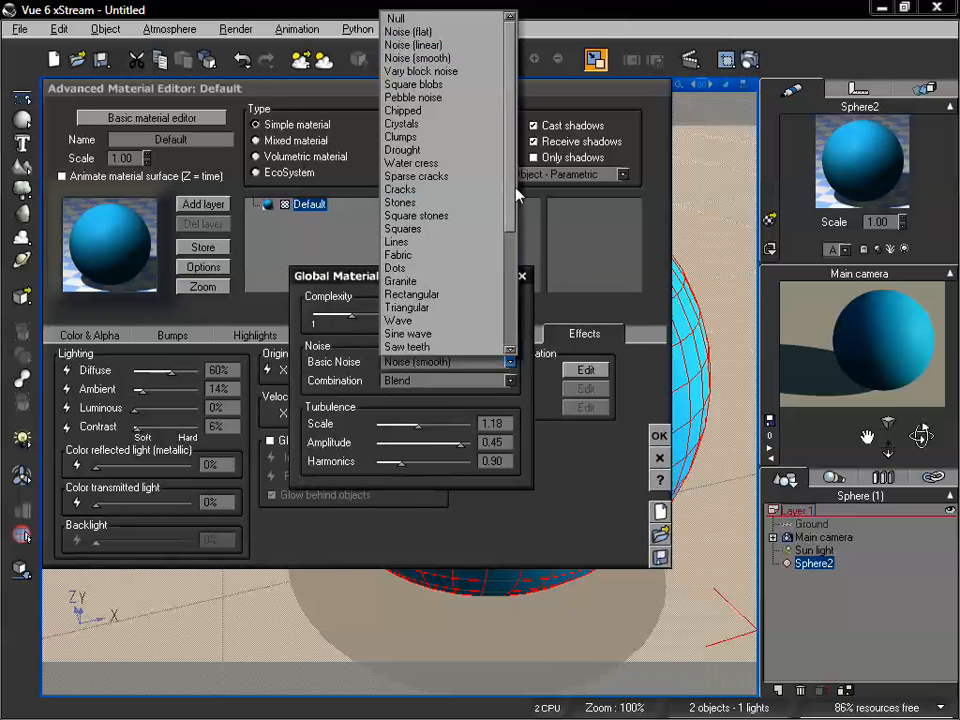
mouse_move(513, 189)
left_mouse_down()
mouse_move(513, 302)
mouse_move(514, 193)
left_mouse_up()
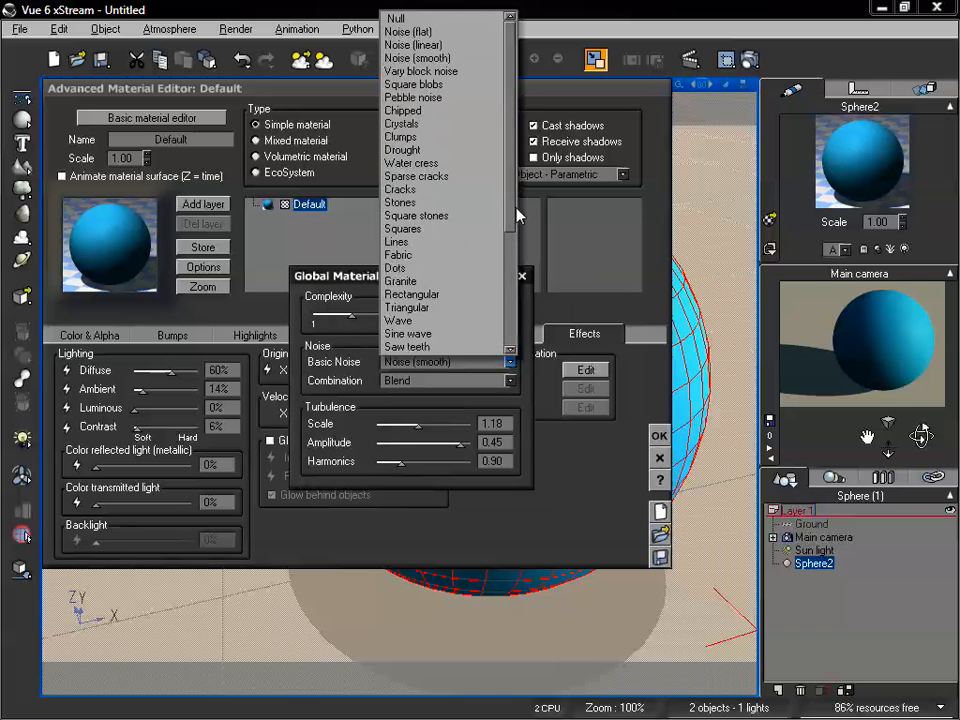
scroll(512, 210, "down", 4)
scroll(502, 201, "up", 4)
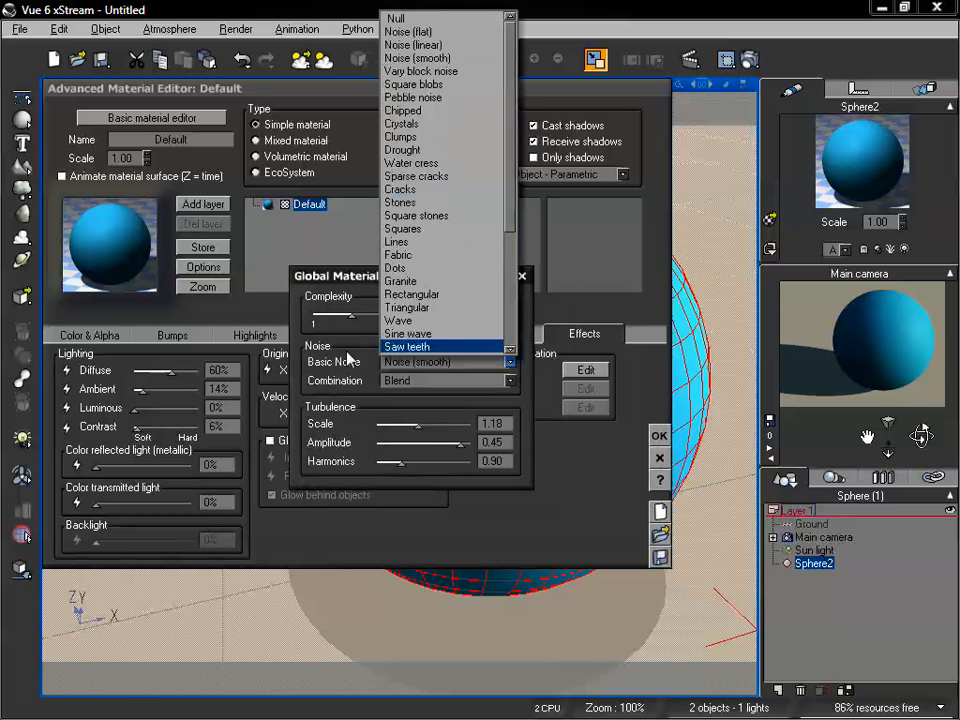
left_click(347, 358)
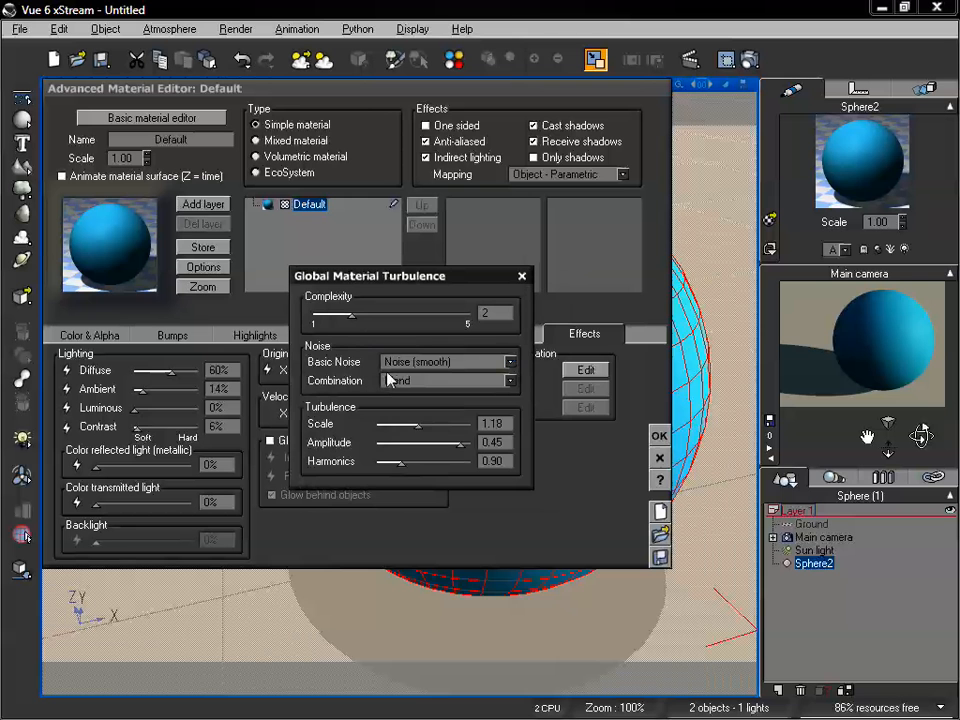
left_click(463, 381)
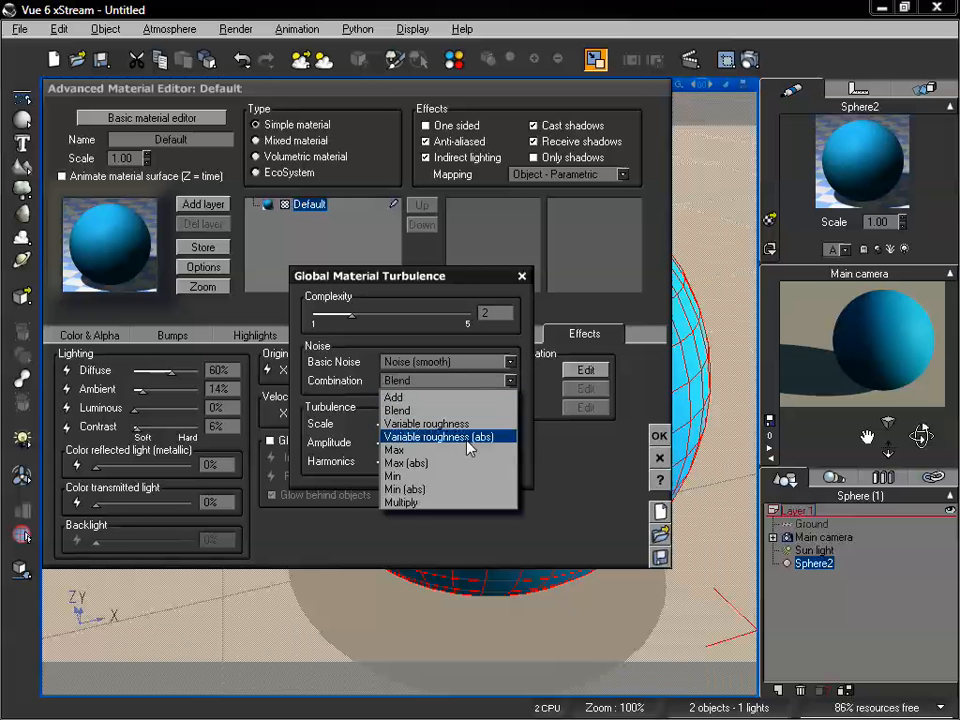
left_click(345, 390)
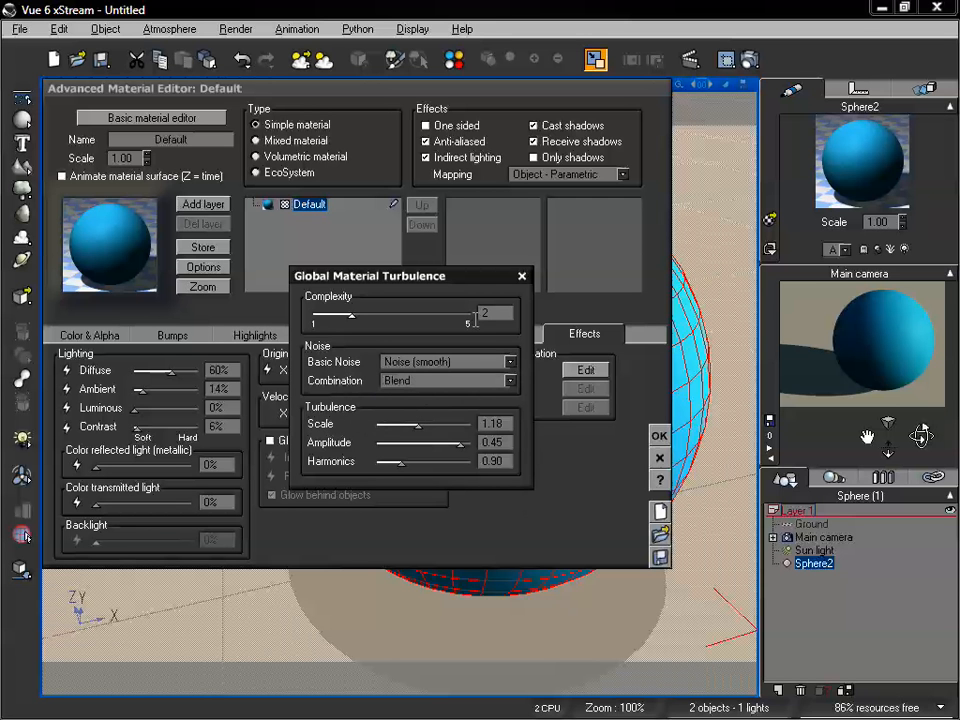
left_click(521, 276)
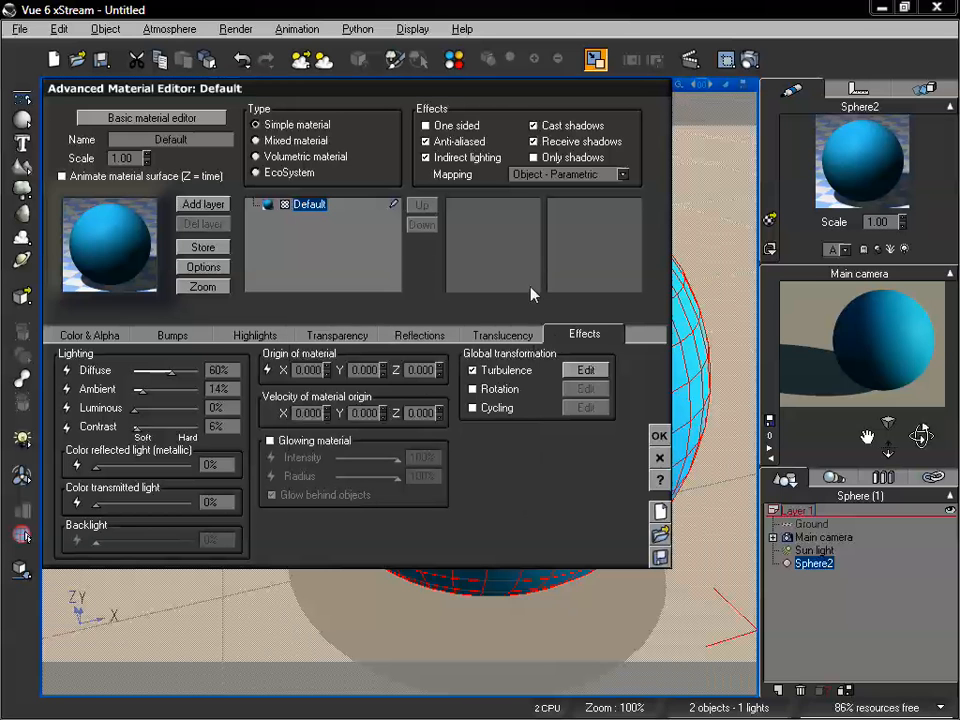
Switch the global transformation to Rotation, examine its rotation and twist settings without changing them, and close them.
left_click(482, 389)
left_click(586, 389)
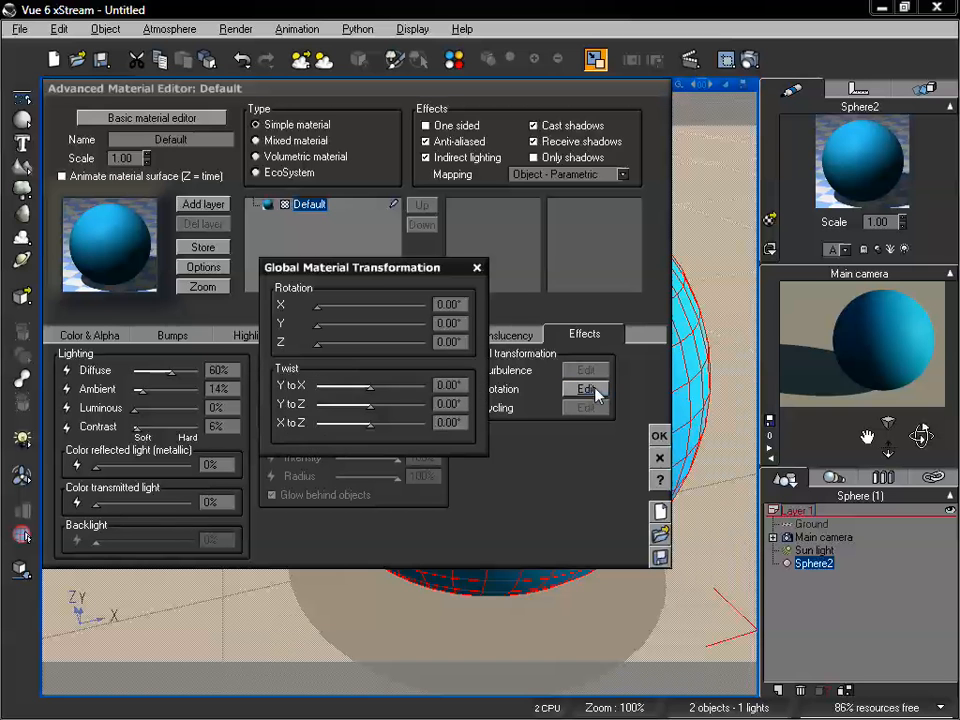
left_click_drag(364, 289, 419, 299)
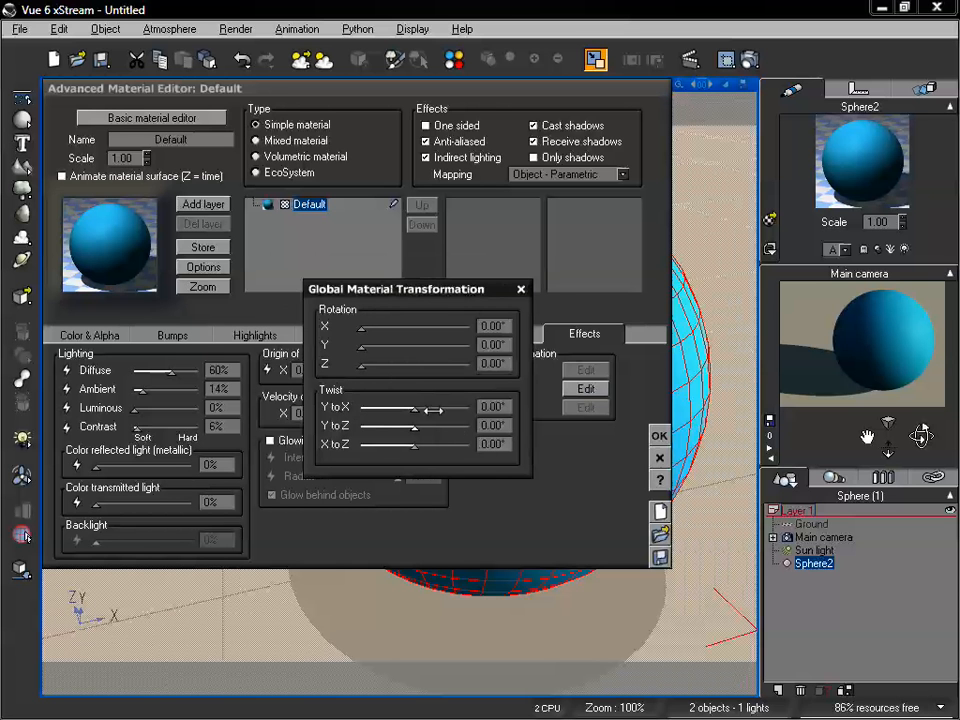
left_click(520, 289)
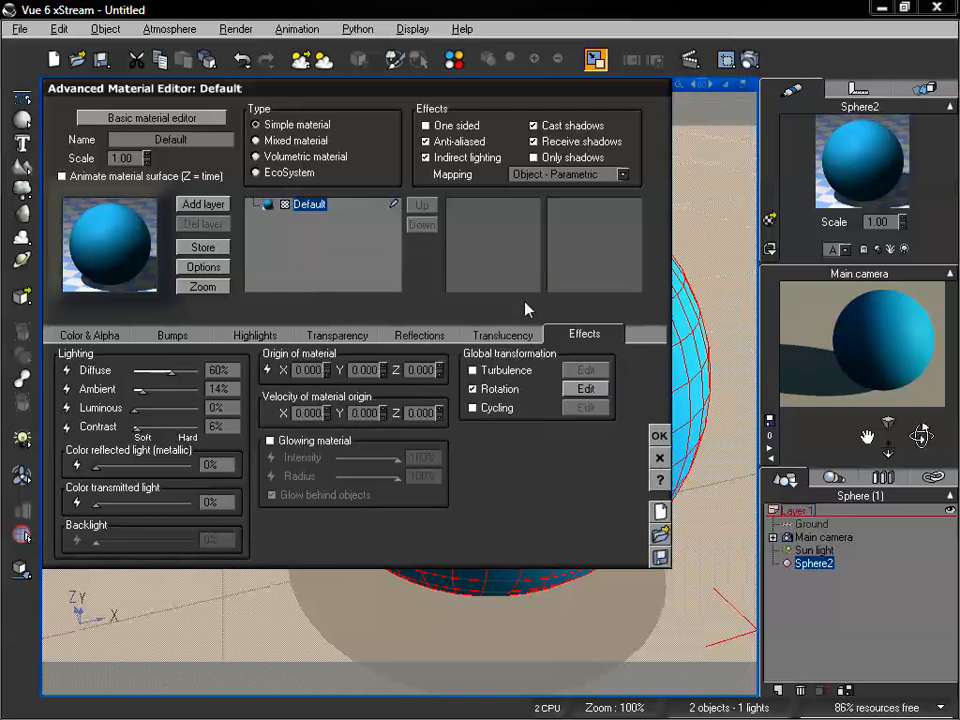
Switch the global transformation to Cycling, examine its amount and scale settings, close them and disable Cycling.
left_click(473, 408)
left_click(585, 408)
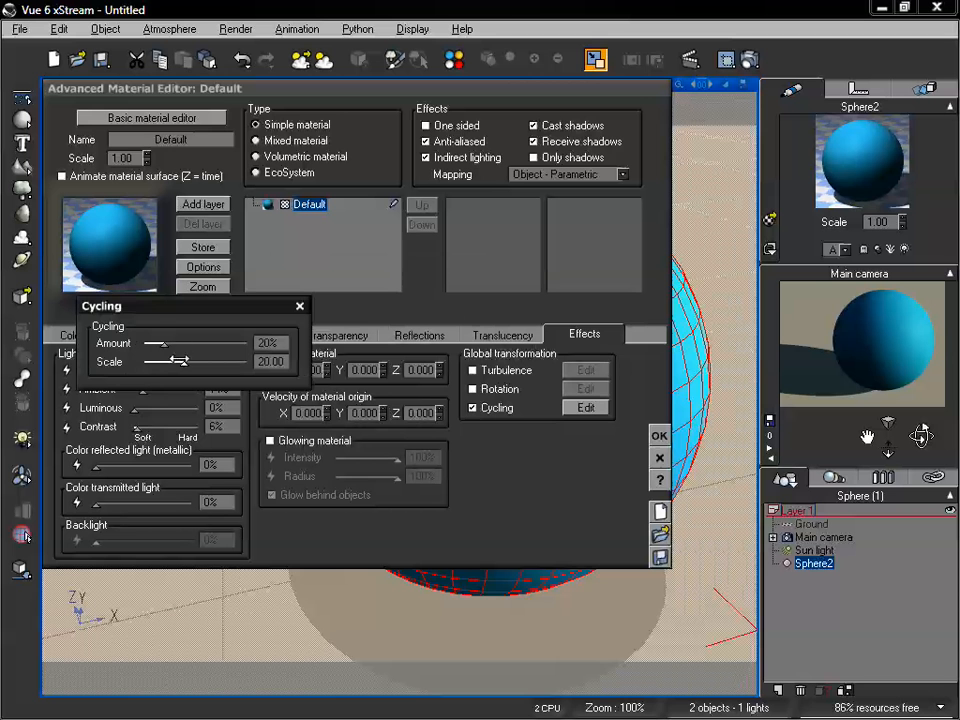
left_click(300, 307)
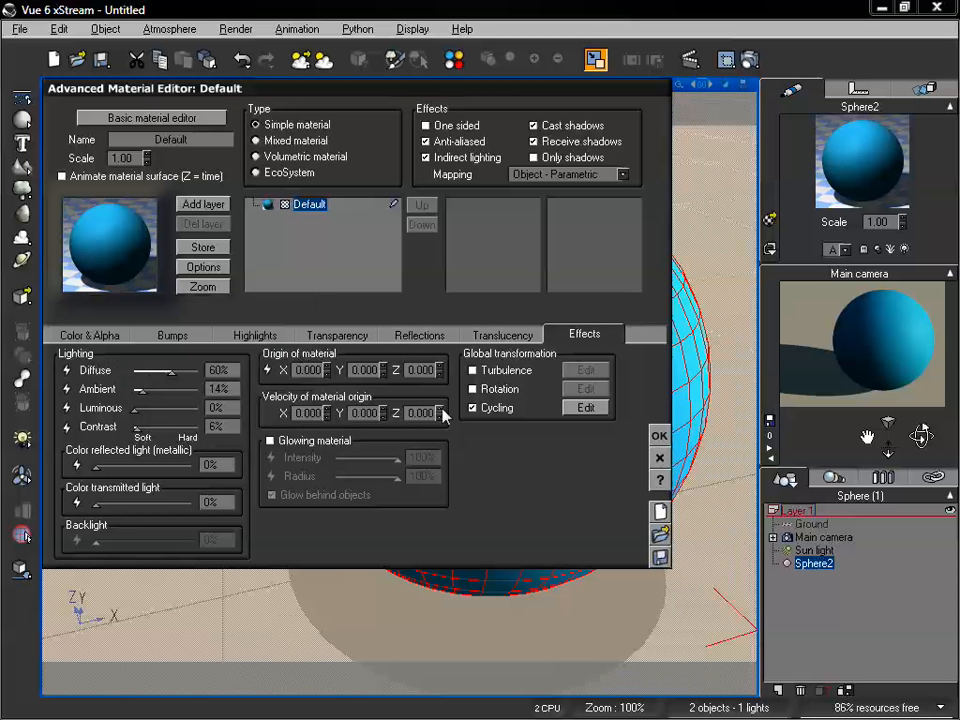
left_click(473, 408)
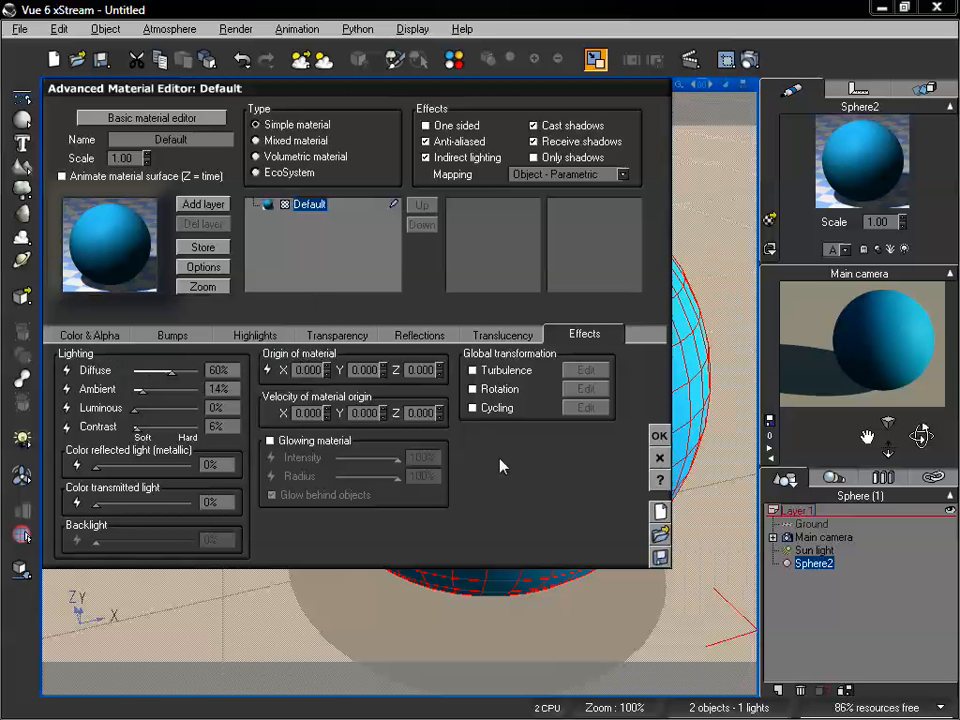